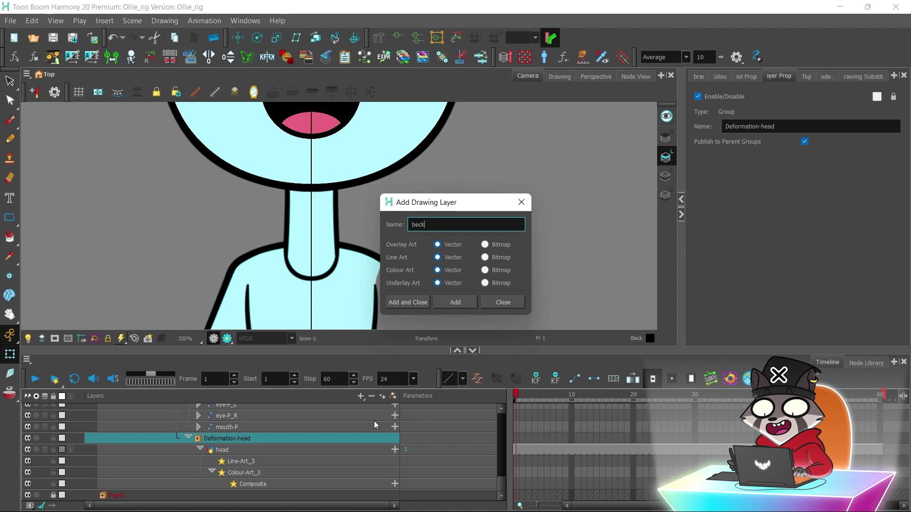
Name the new vector drawing layer neck and add it to the rig.
{"action": "key", "text": "BackSpace"}
{"action": "key", "text": "BackSpace"}
{"action": "key", "text": "BackSpace"}
{"action": "key", "text": "BackSpace"}
{"action": "type", "text": "neck"}
{"action": "left_click", "coordinate": [408, 302]}
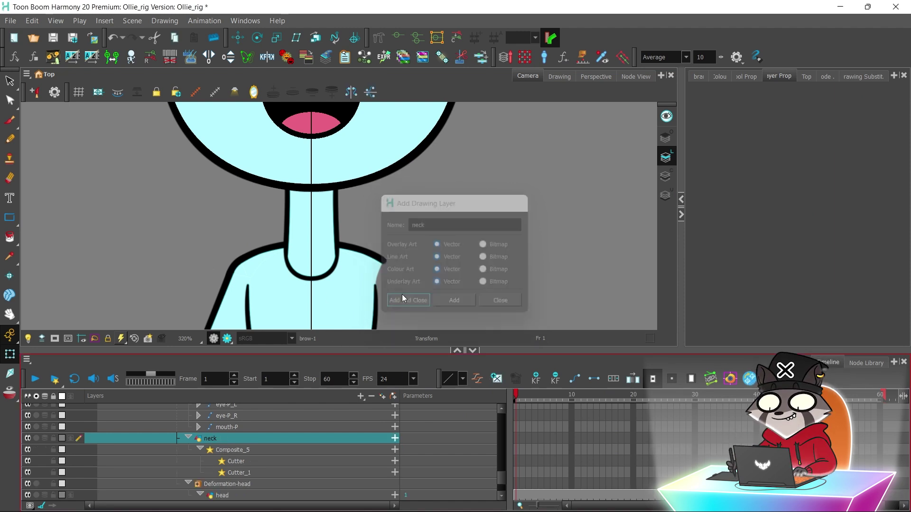
Move the neck drawing node out beside the head network and reconnect its input to a peg above the head hierarchy.
{"action": "left_click", "coordinate": [634, 76]}
{"action": "left_click_drag", "start_coordinate": [447, 152], "coordinate": [319, 198]}
{"action": "scroll", "coordinate": [319, 198], "scroll_direction": "up", "scroll_amount": 1}
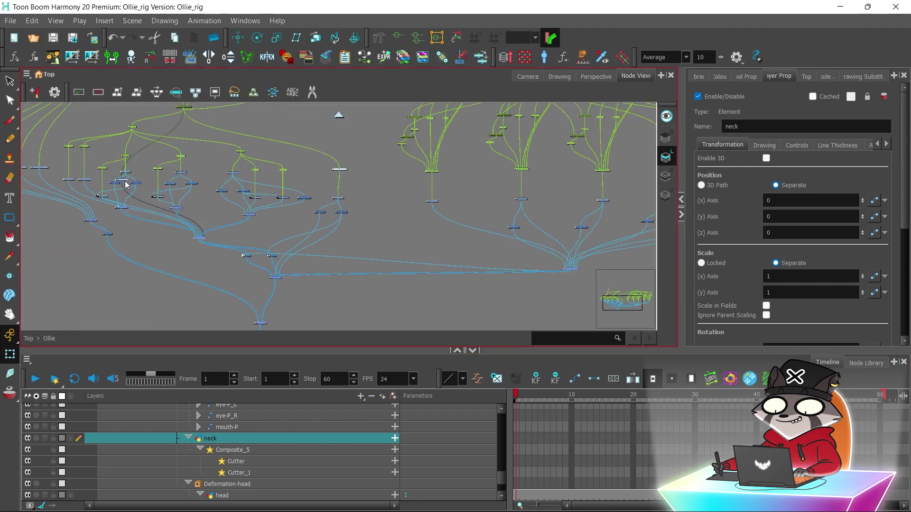
{"action": "left_click_drag", "start_coordinate": [196, 179], "coordinate": [110, 219]}
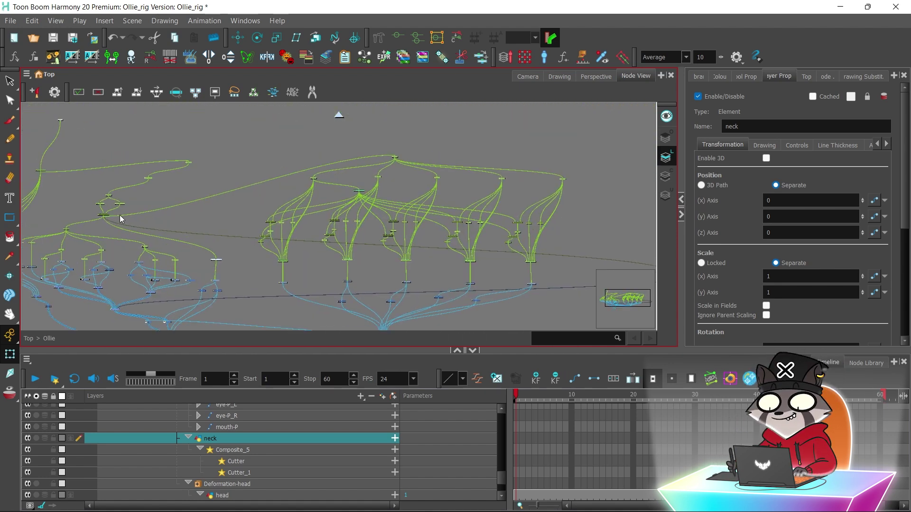
{"action": "scroll", "coordinate": [118, 219], "scroll_direction": "up", "scroll_amount": 4}
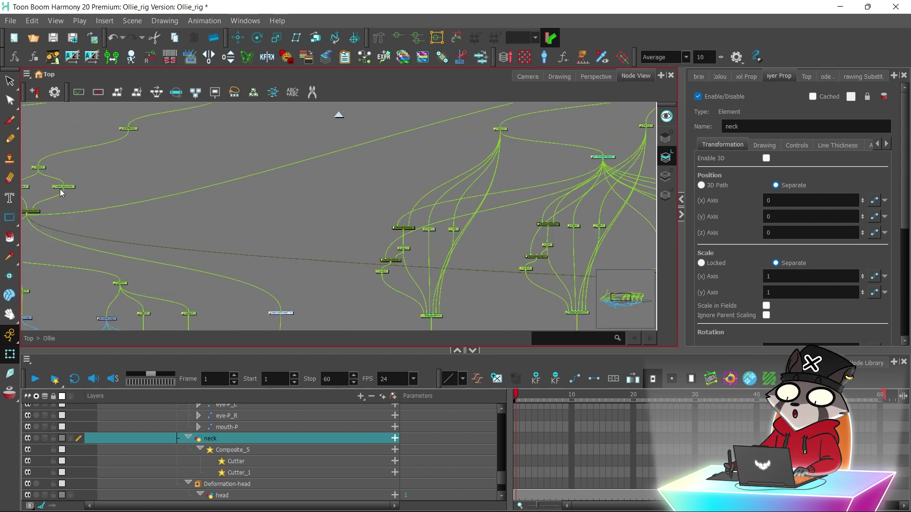
{"action": "left_click_drag", "start_coordinate": [127, 130], "coordinate": [544, 274]}
{"action": "scroll", "coordinate": [403, 230], "scroll_direction": "down", "scroll_amount": 6}
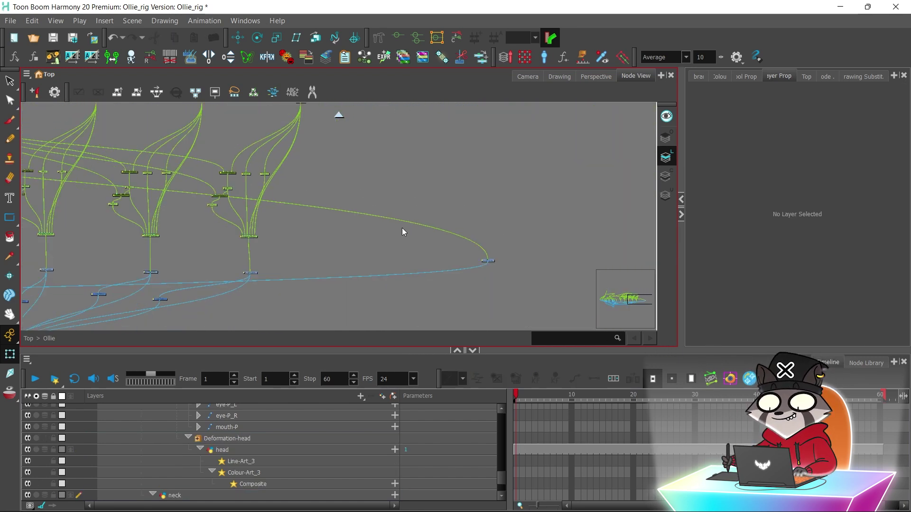
Reconnect the neck drawing's output from the face composite to the final composite at the base of the network.
{"action": "left_click_drag", "start_coordinate": [304, 189], "coordinate": [457, 158]}
{"action": "scroll", "coordinate": [359, 159], "scroll_direction": "up", "scroll_amount": 5}
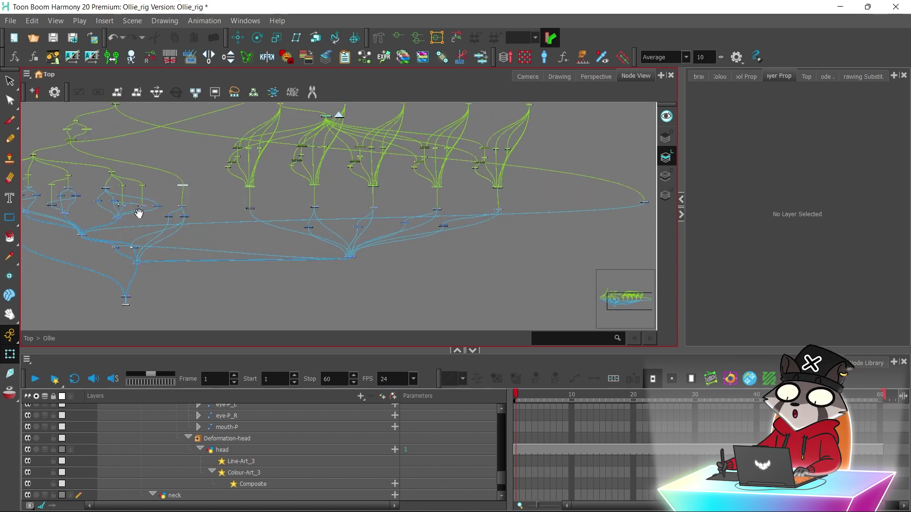
{"action": "left_click_drag", "start_coordinate": [240, 214], "coordinate": [249, 320]}
{"action": "scroll", "coordinate": [259, 306], "scroll_direction": "down", "scroll_amount": 3}
{"action": "left_click_drag", "start_coordinate": [334, 278], "coordinate": [297, 254]}
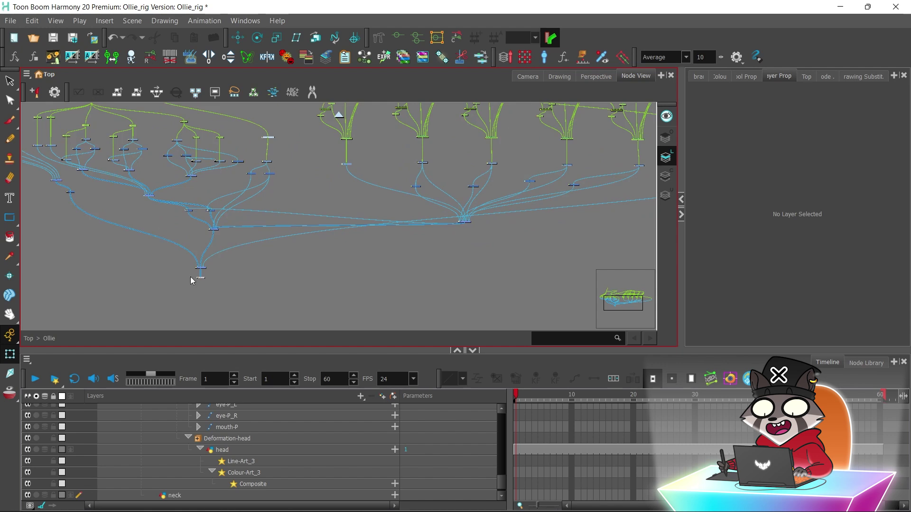
{"action": "left_click_drag", "start_coordinate": [199, 271], "coordinate": [325, 310]}
Select the whole head node network without the neck node and insert a backdrop behind it.
{"action": "scroll", "coordinate": [339, 216], "scroll_direction": "down", "scroll_amount": 2}
{"action": "scroll", "coordinate": [339, 216], "scroll_direction": "up", "scroll_amount": 2}
{"action": "left_click_drag", "start_coordinate": [207, 238], "coordinate": [281, 269]}
{"action": "left_click", "coordinate": [279, 228]}
{"action": "scroll", "coordinate": [274, 185], "scroll_direction": "down", "scroll_amount": 2}
{"action": "scroll", "coordinate": [274, 184], "scroll_direction": "up", "scroll_amount": 2}
{"action": "left_click", "coordinate": [263, 205]}
{"action": "left_click_drag", "start_coordinate": [163, 169], "coordinate": [312, 106]}
{"action": "scroll", "coordinate": [312, 107], "scroll_direction": "up", "scroll_amount": 4}
{"action": "left_click", "coordinate": [308, 120]}
{"action": "scroll", "coordinate": [274, 192], "scroll_direction": "down", "scroll_amount": 4}
{"action": "left_click", "coordinate": [329, 166]}
{"action": "scroll", "coordinate": [332, 209], "scroll_direction": "down", "scroll_amount": 1}
{"action": "left_click_drag", "start_coordinate": [135, 127], "coordinate": [111, 128]}
{"action": "left_click", "coordinate": [27, 74]}
{"action": "mouse_move", "coordinate": [44, 137]}
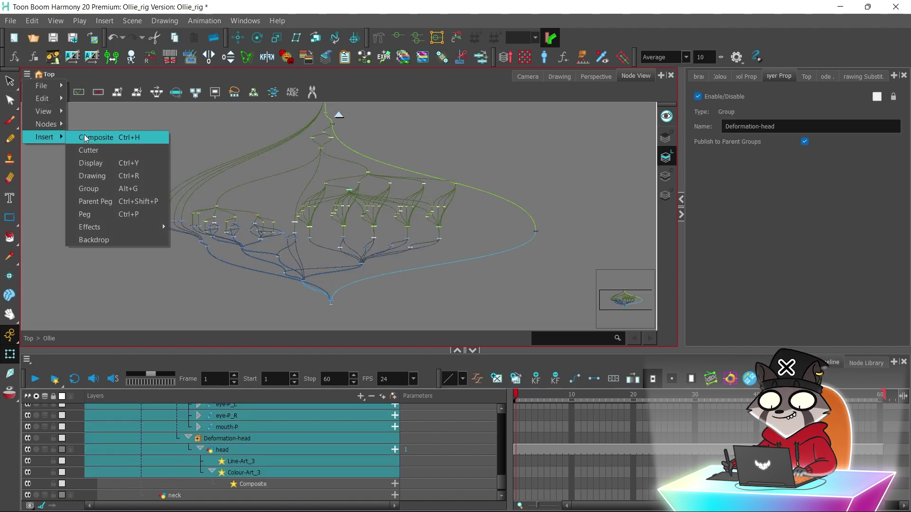
{"action": "left_click", "coordinate": [141, 240]}
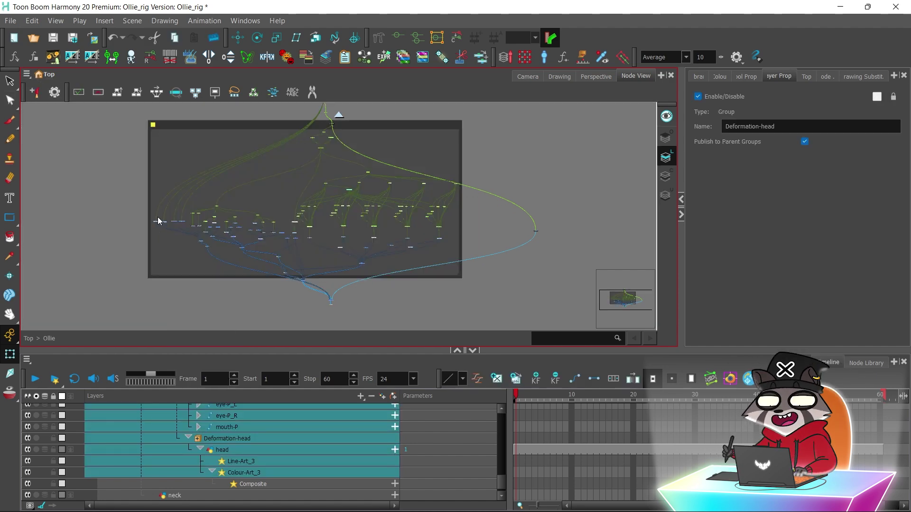
Name the backdrop HEAD and move it with its nodes away from the neck node.
{"action": "double_click", "coordinate": [151, 124]}
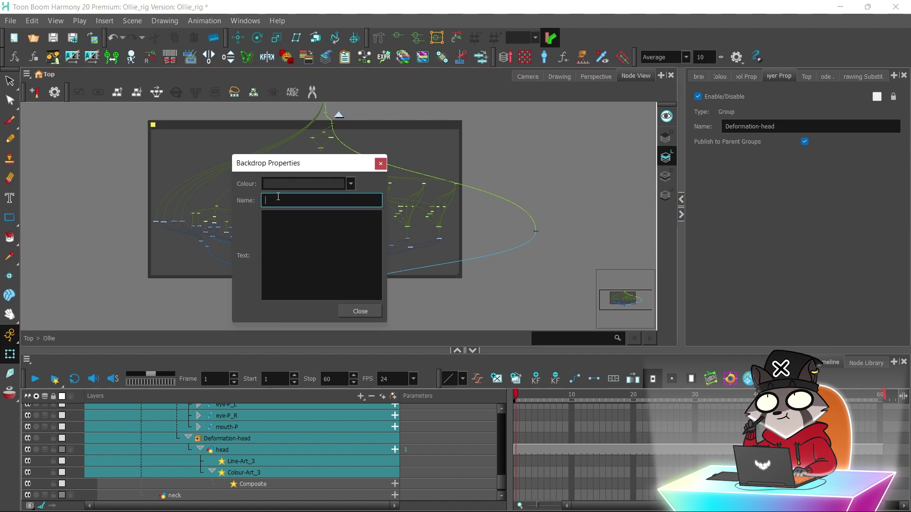
{"action": "left_click", "coordinate": [359, 314]}
{"action": "left_click", "coordinate": [456, 141]}
{"action": "left_click_drag", "start_coordinate": [381, 124], "coordinate": [290, 128]}
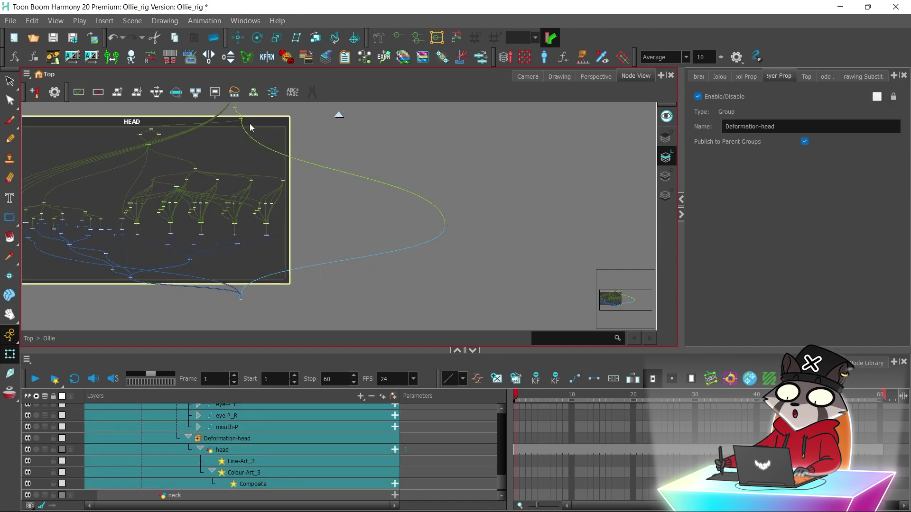
Move the neck drawing node closer to the HEAD backdrop.
{"action": "left_click", "coordinate": [304, 197]}
{"action": "scroll", "coordinate": [305, 200], "scroll_direction": "up", "scroll_amount": 2}
{"action": "left_click_drag", "start_coordinate": [305, 200], "coordinate": [218, 302]}
{"action": "left_click", "coordinate": [492, 231]}
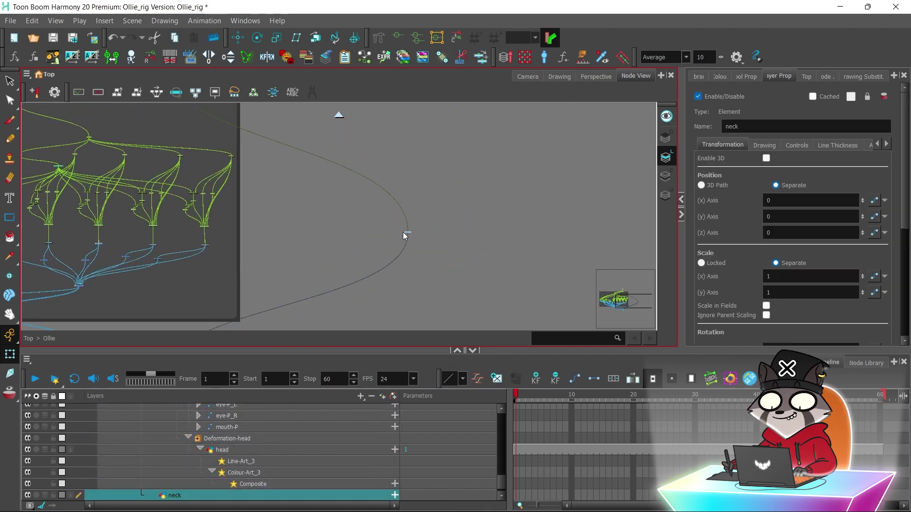
In the Camera view, turn on the light table and set the Polyline tool to size 8 with Black from the Ollie palette.
{"action": "left_click", "coordinate": [522, 75]}
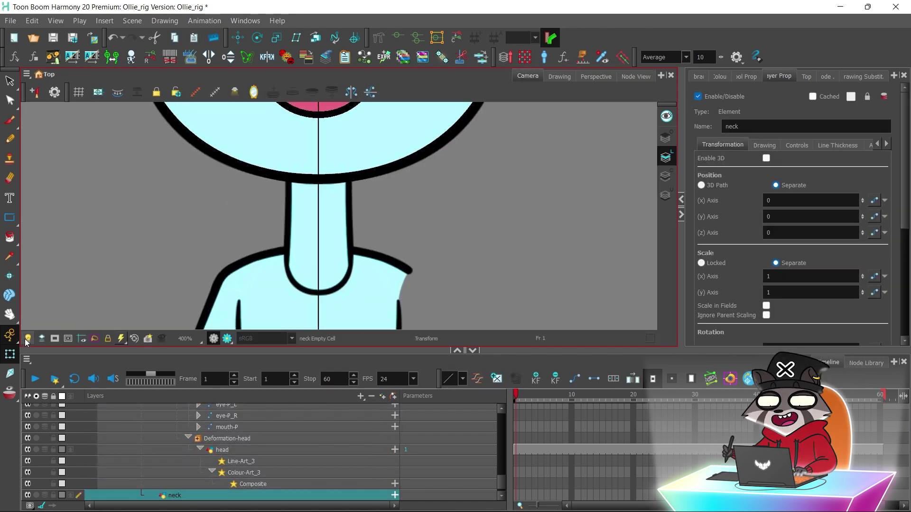
{"action": "left_click", "coordinate": [17, 229]}
{"action": "left_click", "coordinate": [38, 255]}
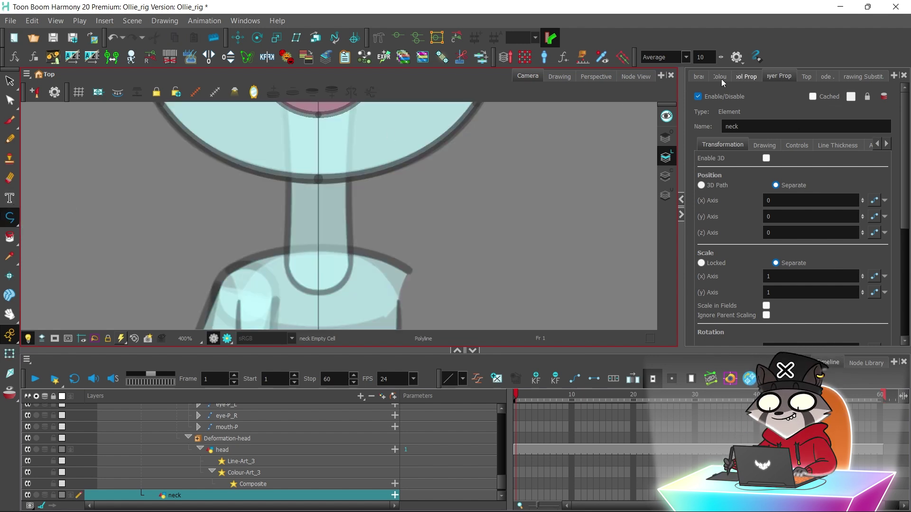
{"action": "left_click", "coordinate": [743, 77]}
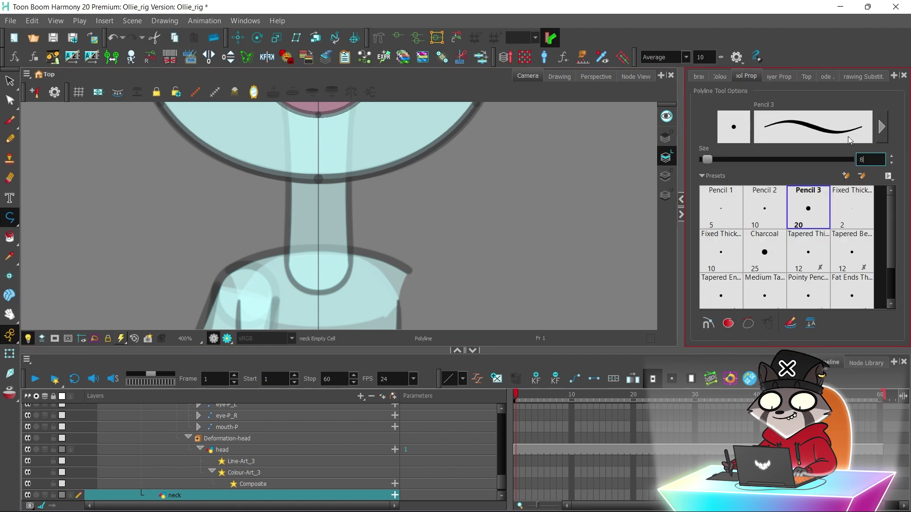
{"action": "left_click", "coordinate": [724, 75]}
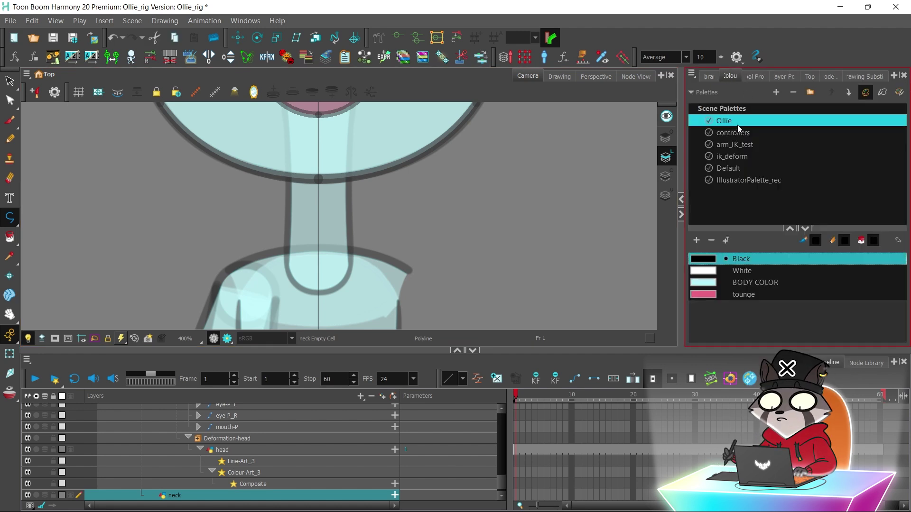
Draw one half of the neck outline from the bottom centre, up the side and into the mouth area at the centre line.
{"action": "left_click", "coordinate": [317, 293]}
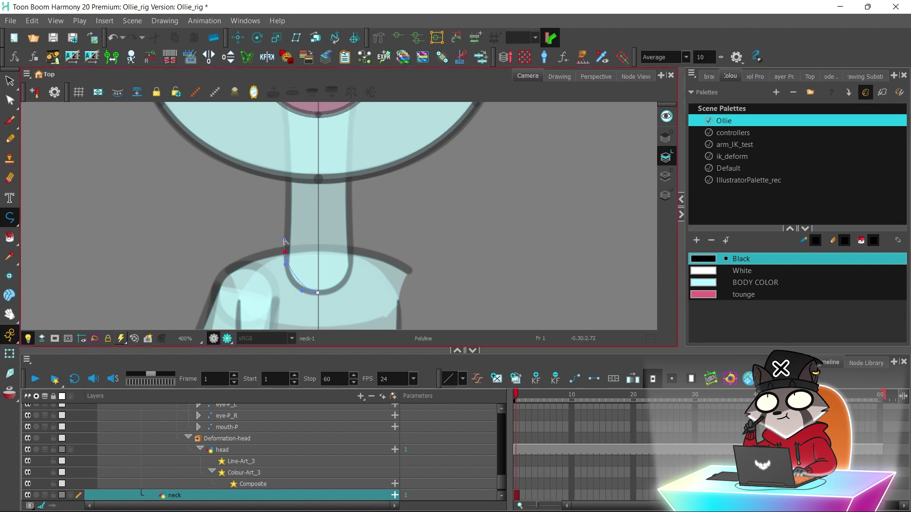
{"action": "scroll", "coordinate": [285, 215], "scroll_direction": "up", "scroll_amount": 3}
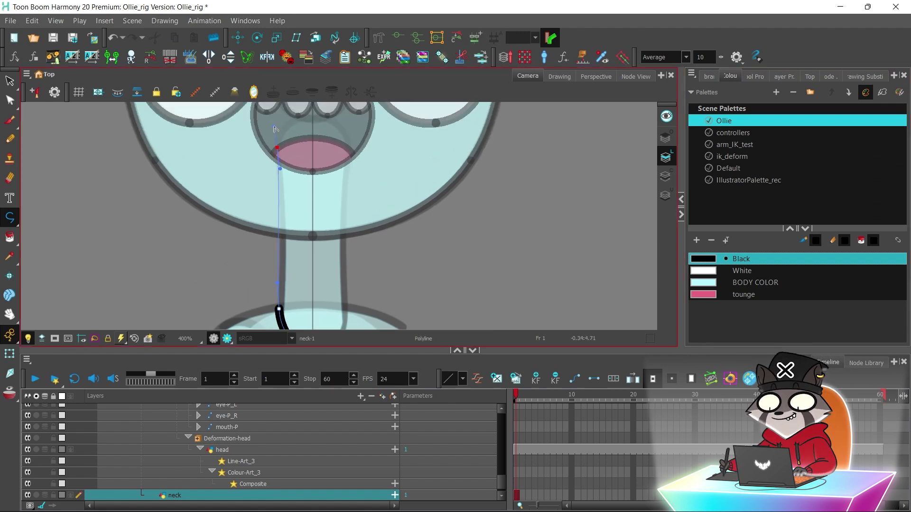
{"action": "scroll", "coordinate": [285, 143], "scroll_direction": "up", "scroll_amount": 3}
{"action": "left_click", "coordinate": [313, 167]}
Using the Contour Editor with Snap to Contour and Snap and Align, align both ends of the neck line with the centre line.
{"action": "left_click", "coordinate": [10, 100]}
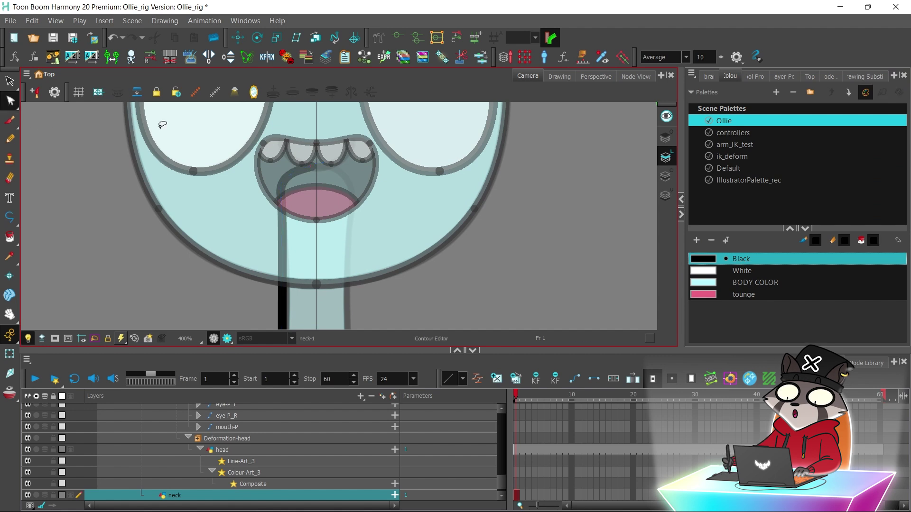
{"action": "scroll", "coordinate": [504, 175], "scroll_direction": "down", "scroll_amount": 5}
{"action": "left_click", "coordinate": [784, 76]}
{"action": "left_click", "coordinate": [752, 76]}
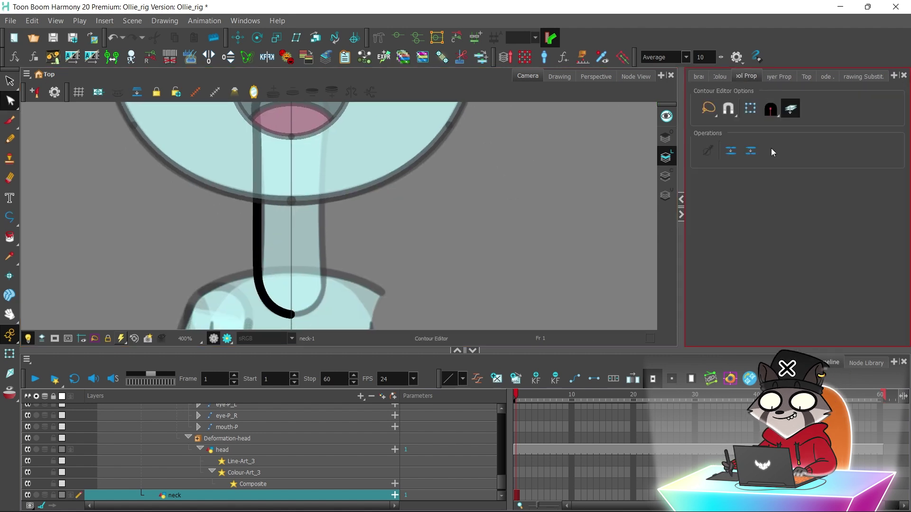
{"action": "left_click", "coordinate": [729, 110]}
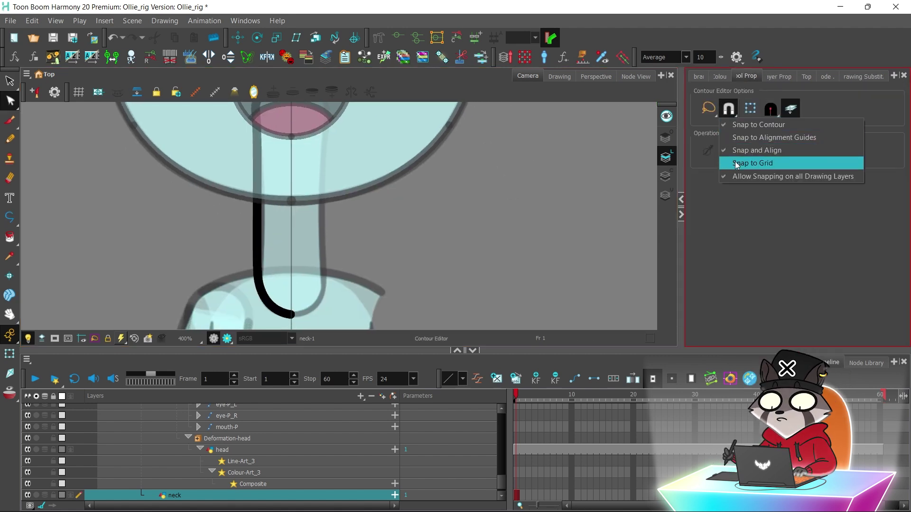
{"action": "left_click", "coordinate": [311, 283]}
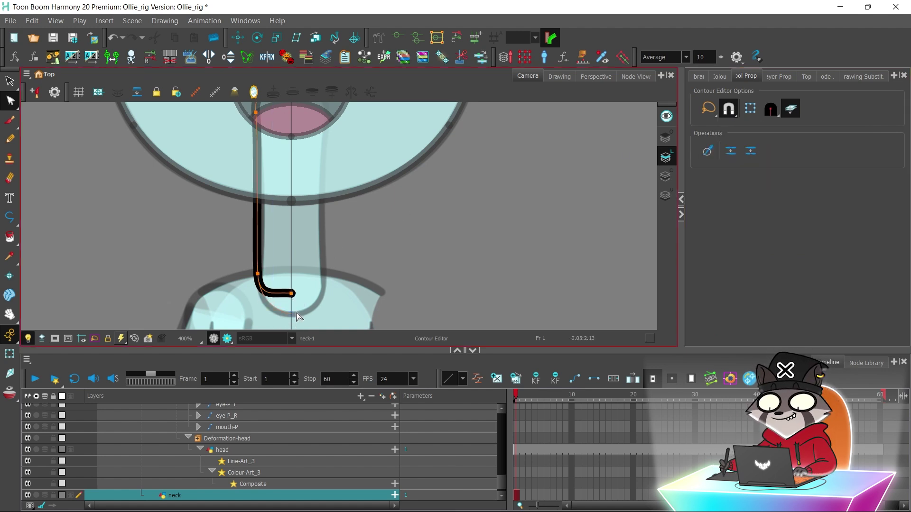
{"action": "left_click_drag", "start_coordinate": [271, 317], "coordinate": [272, 316]}
{"action": "left_click_drag", "start_coordinate": [291, 161], "coordinate": [306, 307]}
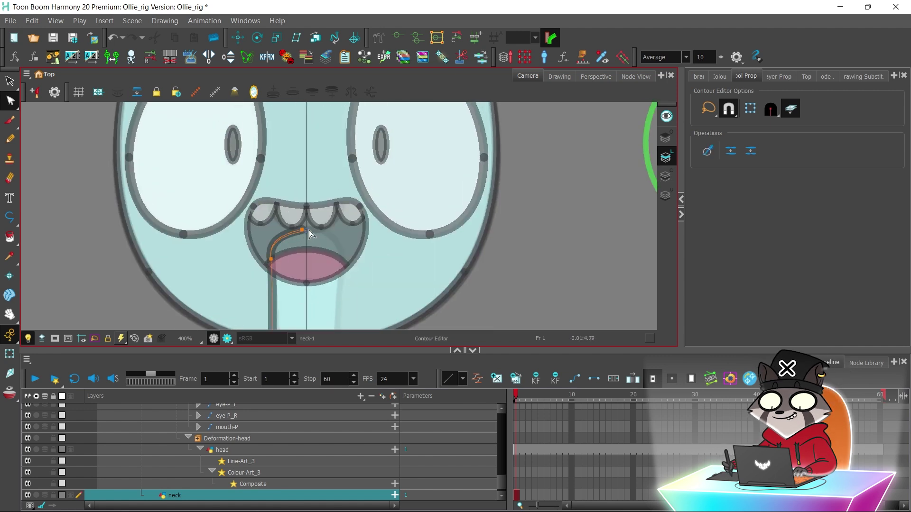
{"action": "left_click_drag", "start_coordinate": [295, 235], "coordinate": [277, 230]}
Disable snapping, refine the lower bend of the neck line, and mirror it across the centre line to complete the outline.
{"action": "left_click", "coordinate": [728, 108]}
{"action": "left_click", "coordinate": [791, 108]}
{"action": "scroll", "coordinate": [285, 227], "scroll_direction": "up", "scroll_amount": 3}
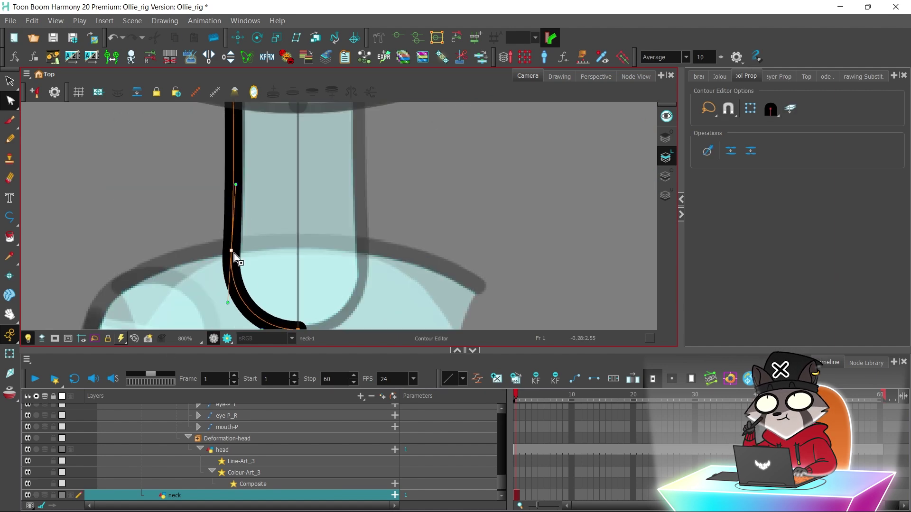
{"action": "scroll", "coordinate": [304, 209], "scroll_direction": "down", "scroll_amount": 2}
{"action": "scroll", "coordinate": [306, 213], "scroll_direction": "down", "scroll_amount": 2}
{"action": "left_click", "coordinate": [300, 282]}
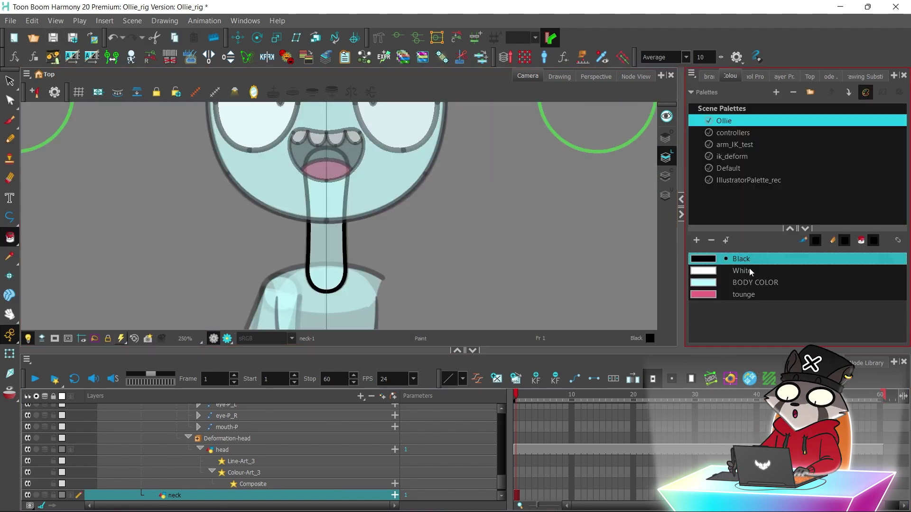
Fill the neck with BODY COLOR and save the scene.
{"action": "left_click", "coordinate": [754, 282]}
{"action": "left_click", "coordinate": [327, 251]}
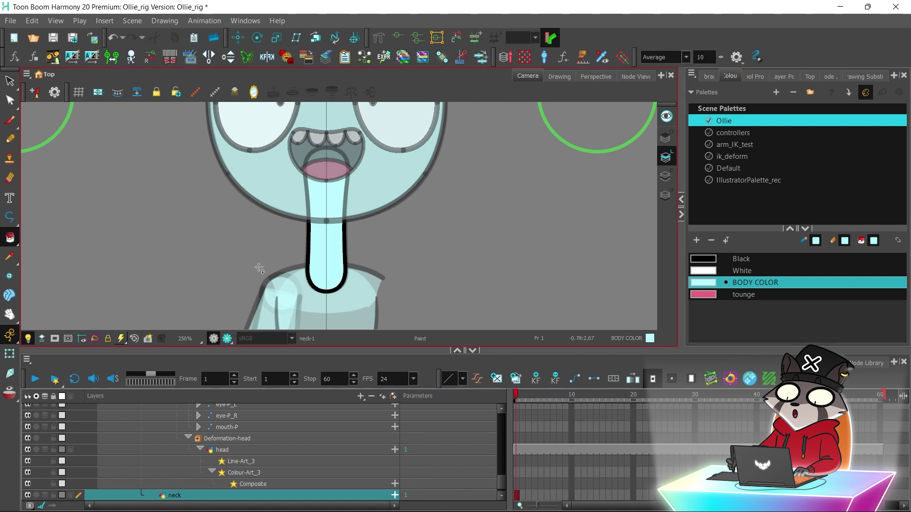
{"action": "left_click", "coordinate": [10, 354]}
{"action": "left_click", "coordinate": [130, 221]}
{"action": "key", "text": "1"}
{"action": "key", "text": "1"}
{"action": "key", "text": "1"}
{"action": "key", "text": "1"}
{"action": "key", "text": "1"}
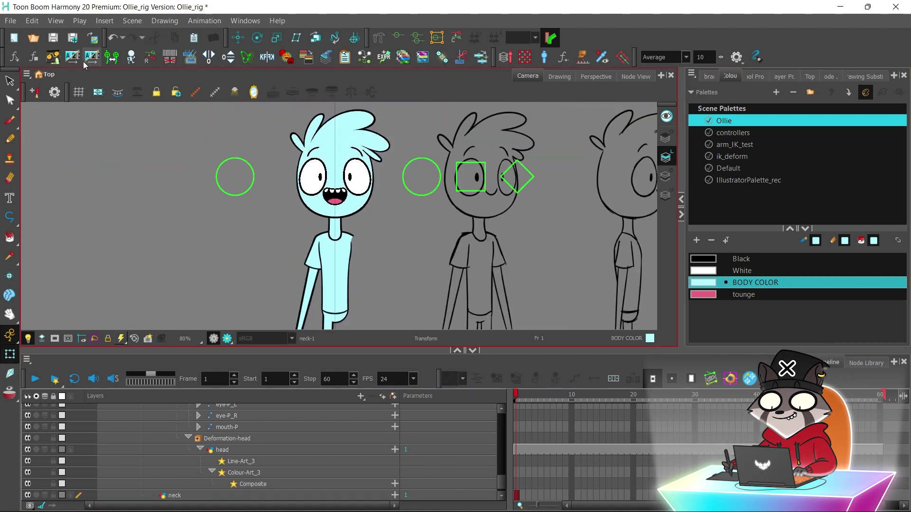
{"action": "left_click", "coordinate": [53, 37]}
Select the neck drawing and add two Peg nodes above it in the Node View.
{"action": "scroll", "coordinate": [339, 214], "scroll_direction": "up", "scroll_amount": 7}
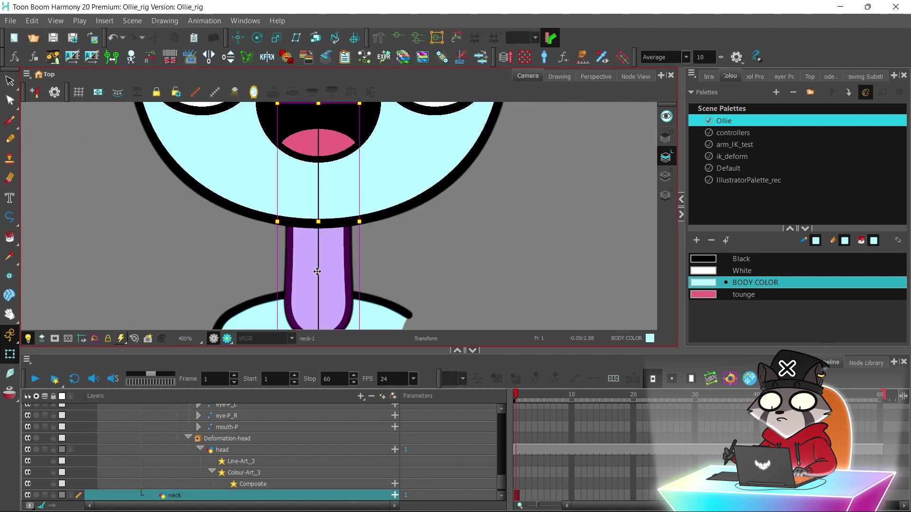
{"action": "left_click", "coordinate": [346, 265]}
{"action": "scroll", "coordinate": [477, 213], "scroll_direction": "down", "scroll_amount": 5}
{"action": "left_click", "coordinate": [630, 76]}
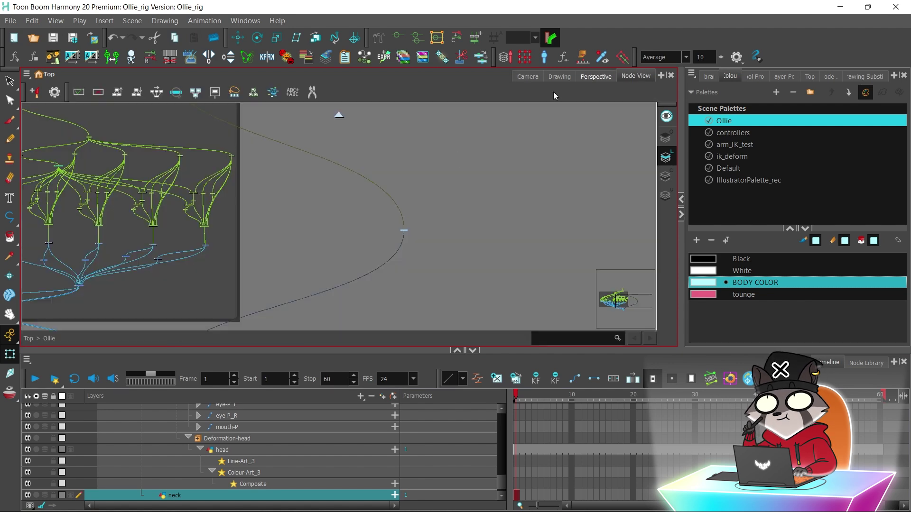
{"action": "left_click", "coordinate": [867, 363]}
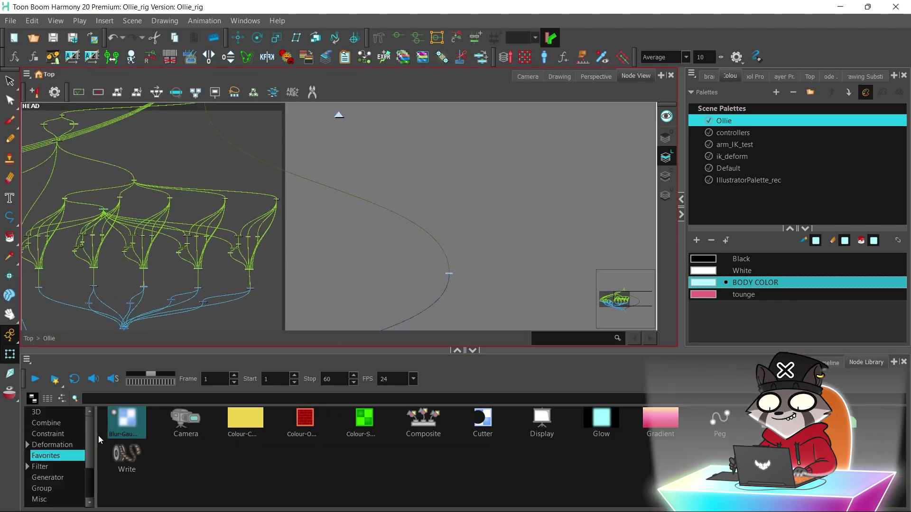
{"action": "double_click", "coordinate": [721, 417]}
{"action": "left_click_drag", "start_coordinate": [630, 349], "coordinate": [474, 184]}
Add a Two Points Constraint node using the search const, and a transformation node using the search trans.
{"action": "left_click", "coordinate": [189, 399]}
{"action": "type", "text": "const"}
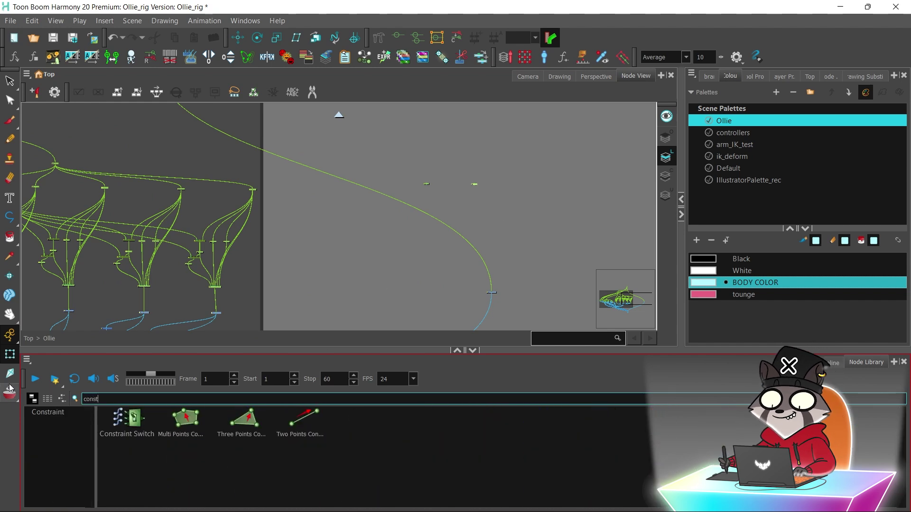
{"action": "double_click", "coordinate": [301, 421]}
{"action": "type", "text": "trans"}
{"action": "left_click_drag", "start_coordinate": [838, 420], "coordinate": [296, 236]}
Arrange the new nodes above the neck drawing, connect the upstream peg to the first new peg, and place the second peg beside it.
{"action": "key", "text": "2"}
{"action": "key", "text": "2"}
{"action": "left_click_drag", "start_coordinate": [151, 230], "coordinate": [400, 271]}
{"action": "left_click_drag", "start_coordinate": [278, 114], "coordinate": [328, 218]}
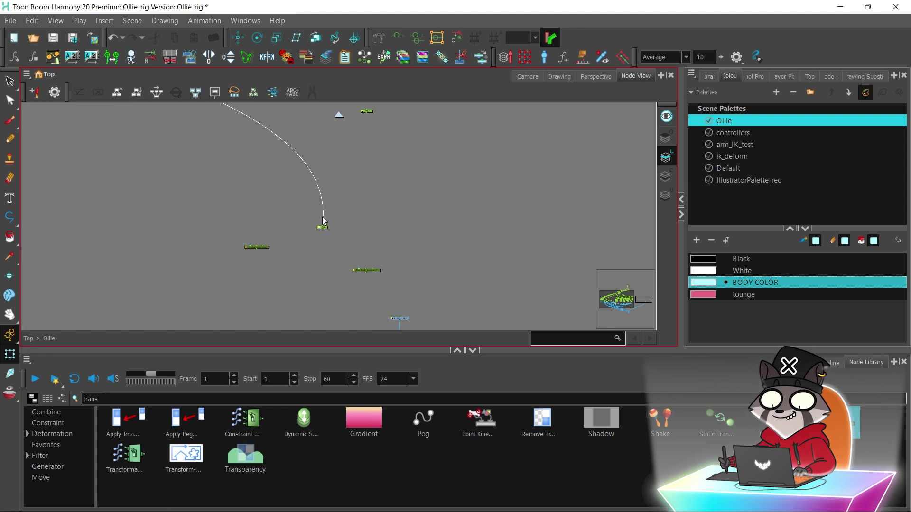
{"action": "left_click_drag", "start_coordinate": [368, 111], "coordinate": [337, 255]}
Connect the upstream peg above the HEAD backdrop to the second new neck peg.
{"action": "left_click_drag", "start_coordinate": [169, 108], "coordinate": [307, 209]}
{"action": "key", "text": "1"}
{"action": "key", "text": "1"}
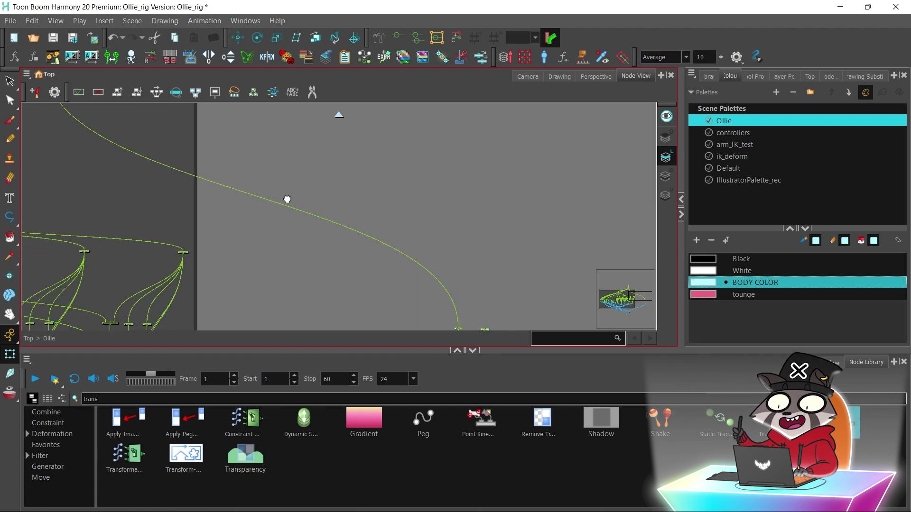
{"action": "left_click_drag", "start_coordinate": [153, 127], "coordinate": [308, 258]}
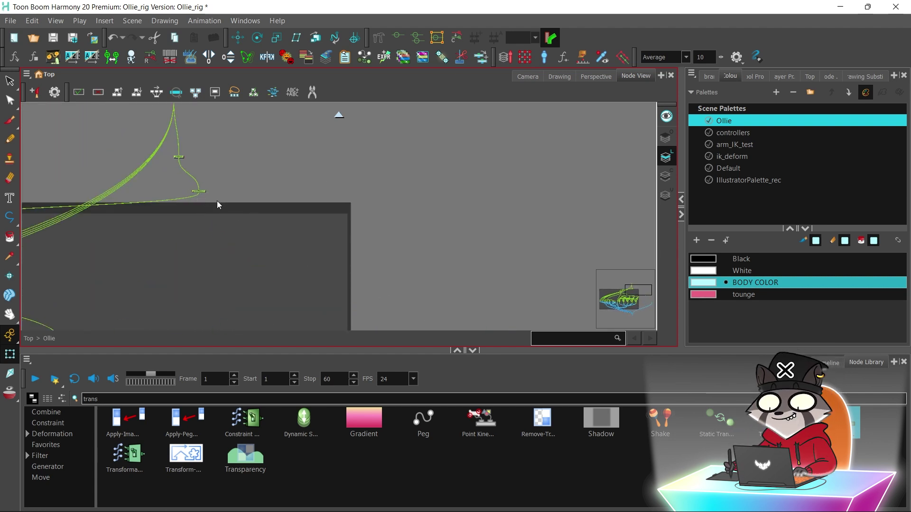
{"action": "left_click_drag", "start_coordinate": [199, 194], "coordinate": [398, 240]}
Wire both neck pegs into the Two Points Constraint and chain it through the Transformation-Limit to the neck drawing.
{"action": "key", "text": "2"}
{"action": "key", "text": "2"}
{"action": "key", "text": "2"}
{"action": "key", "text": "2"}
{"action": "key", "text": "2"}
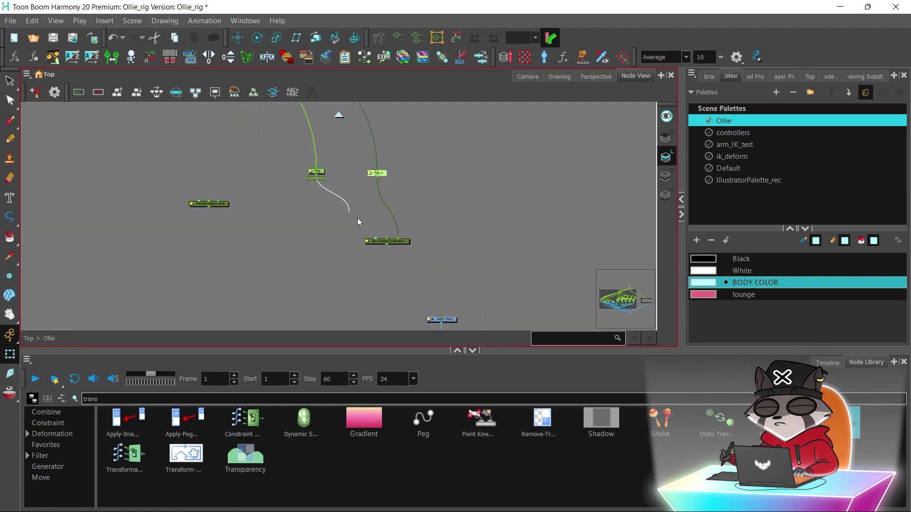
{"action": "left_click_drag", "start_coordinate": [411, 276], "coordinate": [412, 276]}
{"action": "left_click_drag", "start_coordinate": [386, 245], "coordinate": [412, 272]}
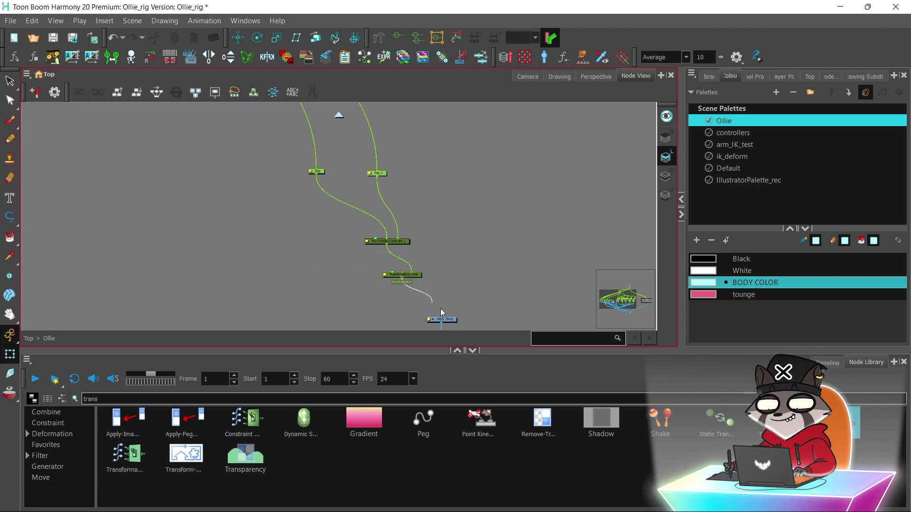
Set Scale X to 0 in the Transformation-Limit properties and close them.
{"action": "double_click", "coordinate": [385, 275]}
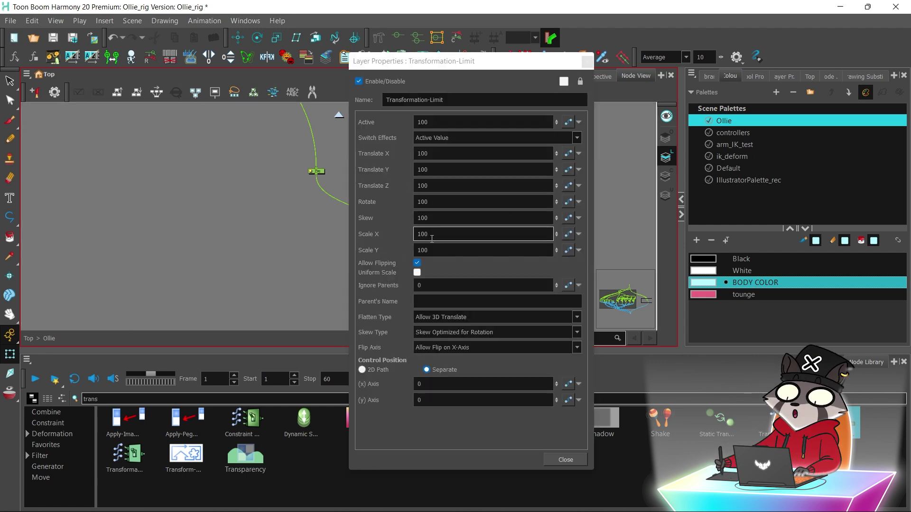
{"action": "double_click", "coordinate": [433, 234]}
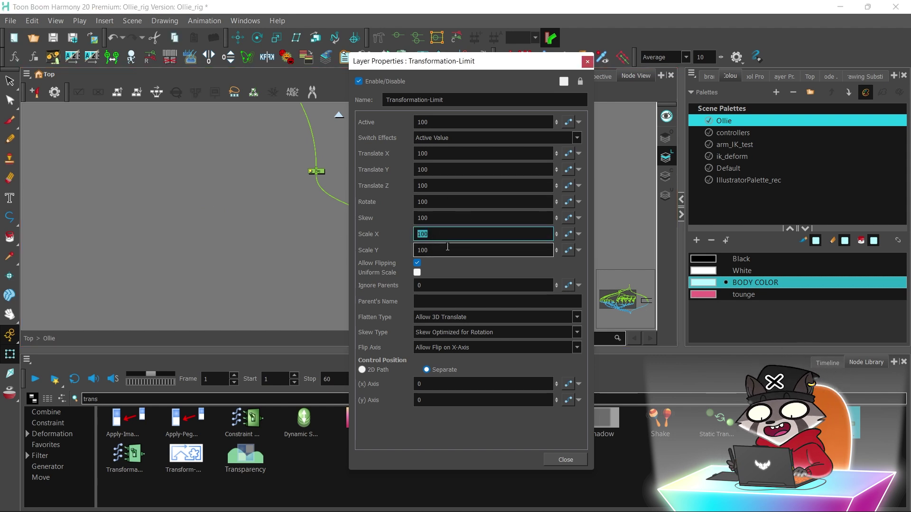
{"action": "left_click", "coordinate": [417, 264]}
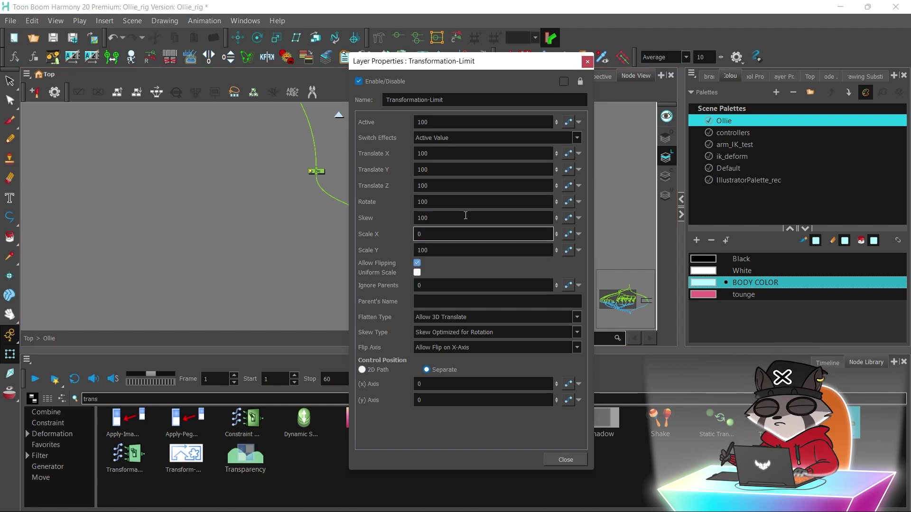
{"action": "left_click", "coordinate": [588, 62]}
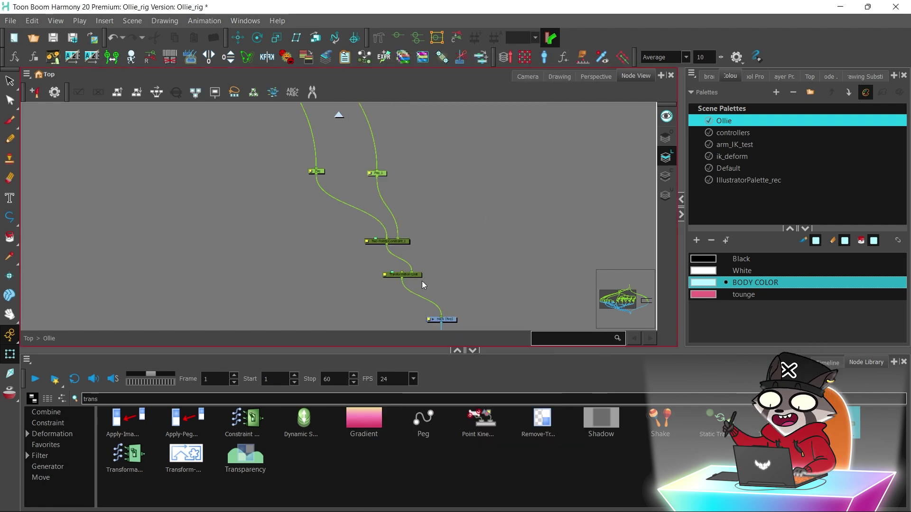
Place the second peg's pivot at the base of the neck, set its pivot X axis to 0, and save the scene.
{"action": "left_click", "coordinate": [528, 76]}
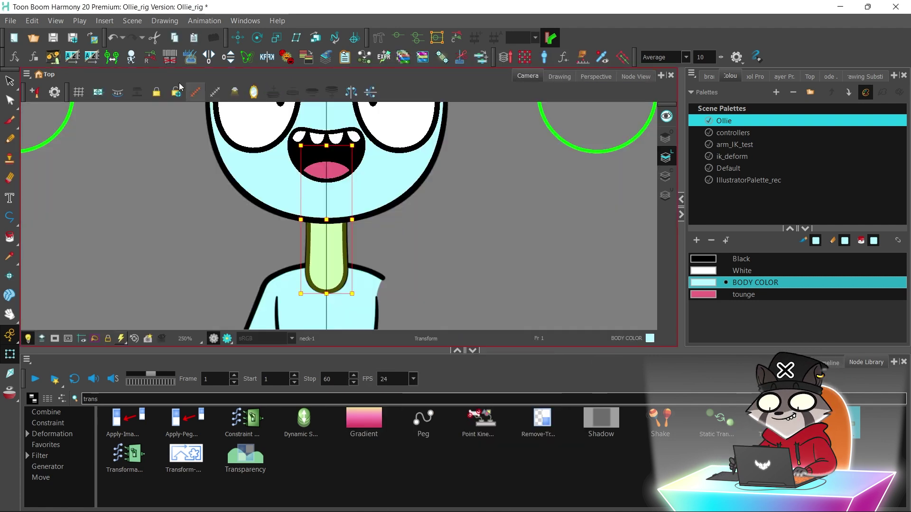
{"action": "left_click", "coordinate": [254, 38]}
{"action": "scroll", "coordinate": [346, 237], "scroll_direction": "down", "scroll_amount": 5}
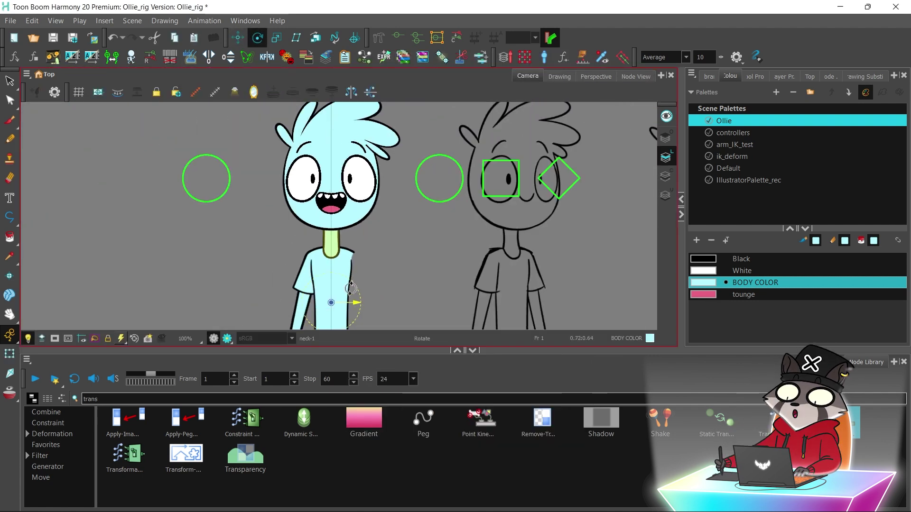
{"action": "scroll", "coordinate": [331, 306], "scroll_direction": "up", "scroll_amount": 5}
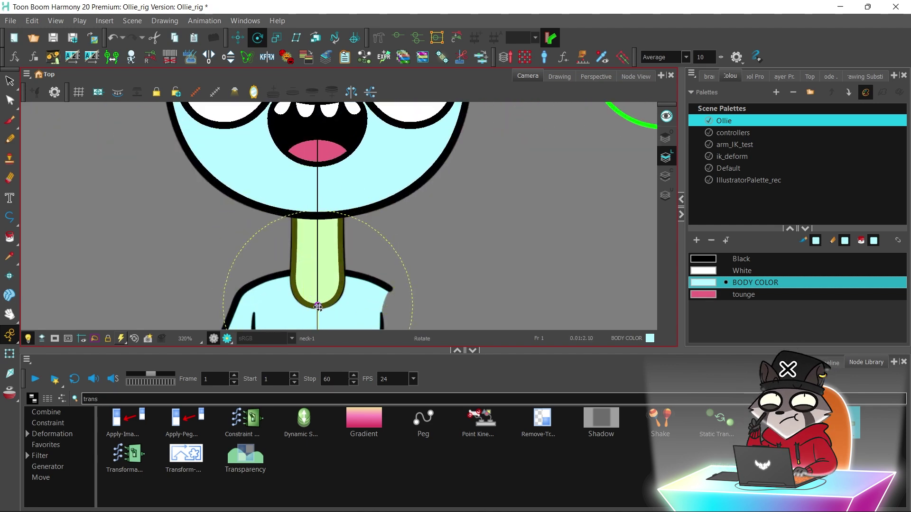
{"action": "left_click", "coordinate": [764, 77]}
{"action": "left_click", "coordinate": [783, 77]}
{"action": "scroll", "coordinate": [790, 301], "scroll_direction": "down", "scroll_amount": 5}
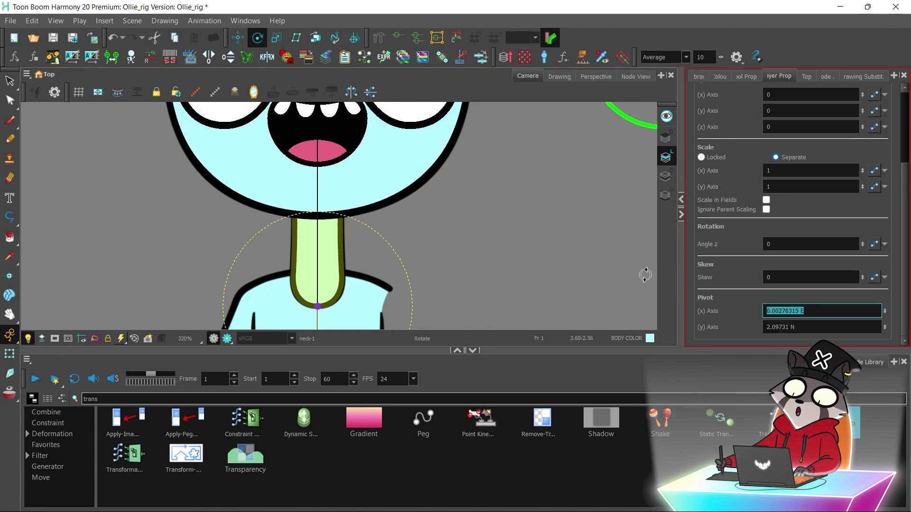
{"action": "left_click", "coordinate": [53, 38]}
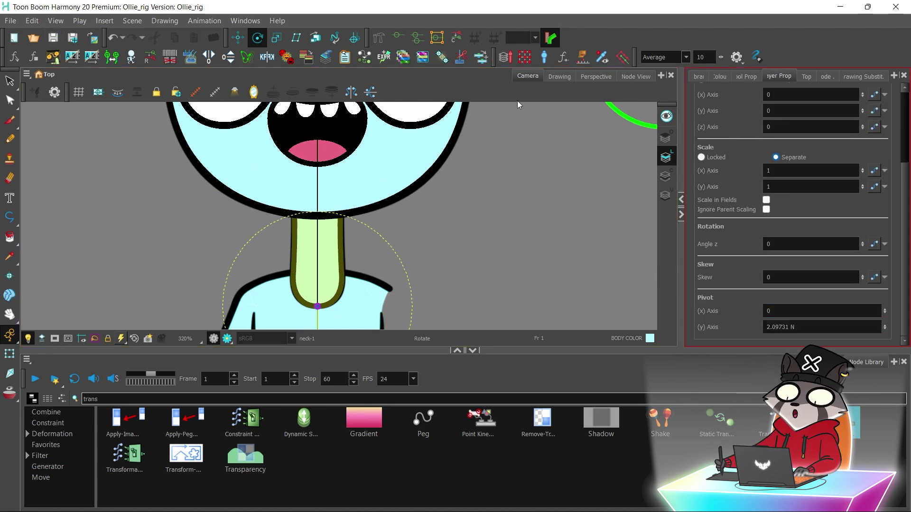
Rename the second neck peg neck_hold_p and the first one neck_p.
{"action": "left_click", "coordinate": [630, 78]}
{"action": "left_click", "coordinate": [346, 188]}
{"action": "left_click_drag", "start_coordinate": [747, 126], "coordinate": [685, 126]}
{"action": "type", "text": "neck_hold_p"}
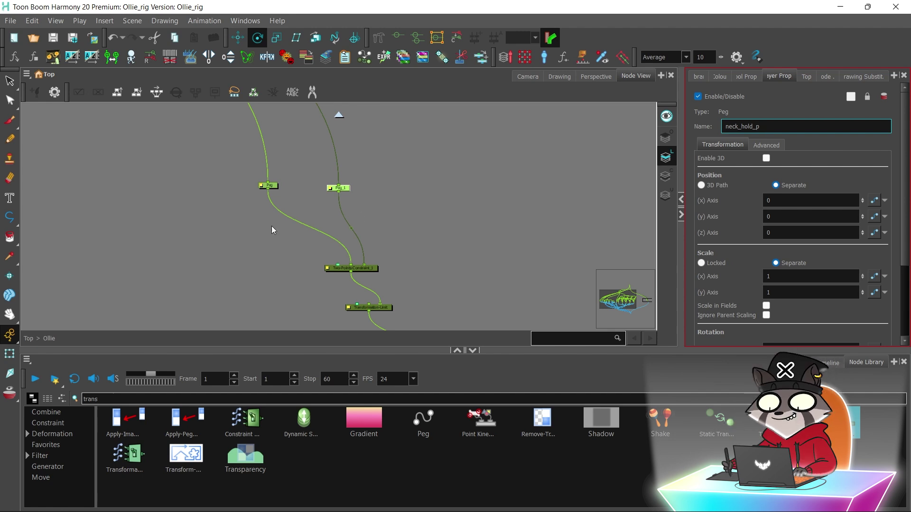
{"action": "key", "text": "Return"}
{"action": "left_click", "coordinate": [269, 186]}
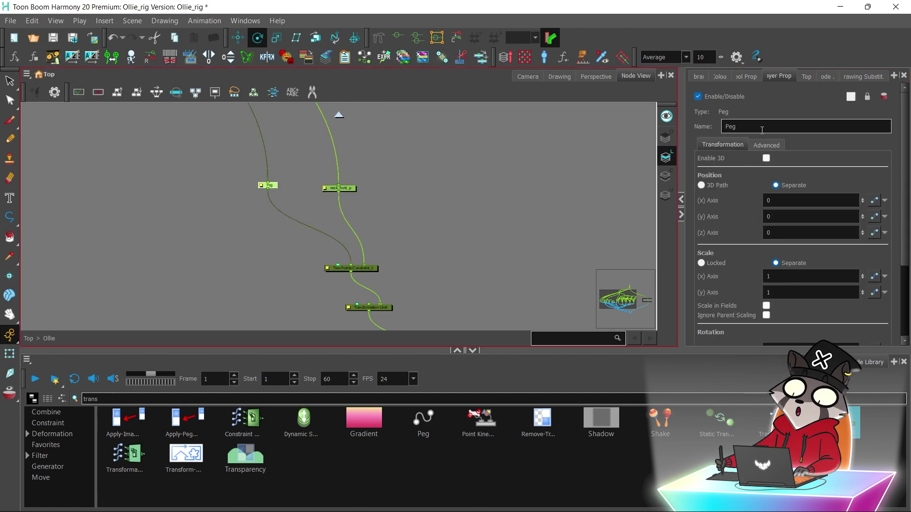
{"action": "left_click_drag", "start_coordinate": [741, 126], "coordinate": [625, 128]}
{"action": "type", "text": "neck_p"}
Place the neck_p pivot at the top of the neck, over the mouth, and set its pivot X axis to 0.
{"action": "left_click", "coordinate": [522, 78]}
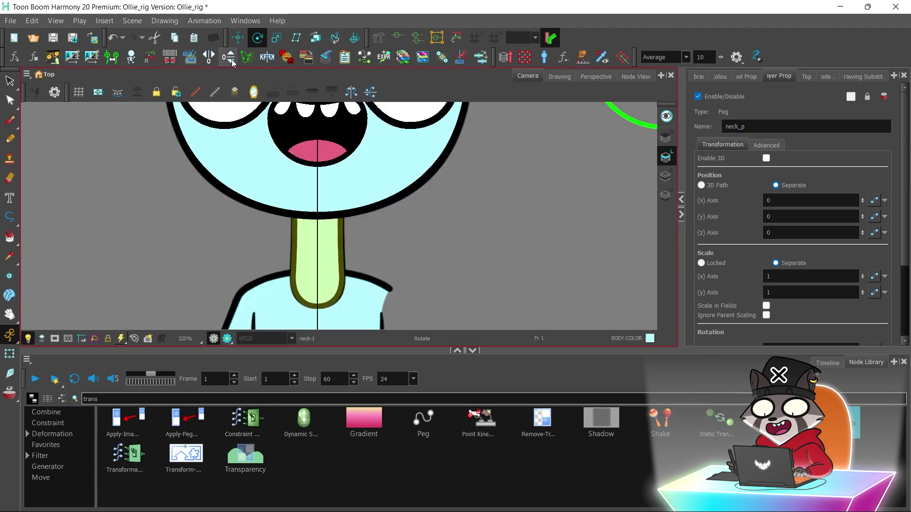
{"action": "scroll", "coordinate": [309, 172], "scroll_direction": "down", "scroll_amount": 5}
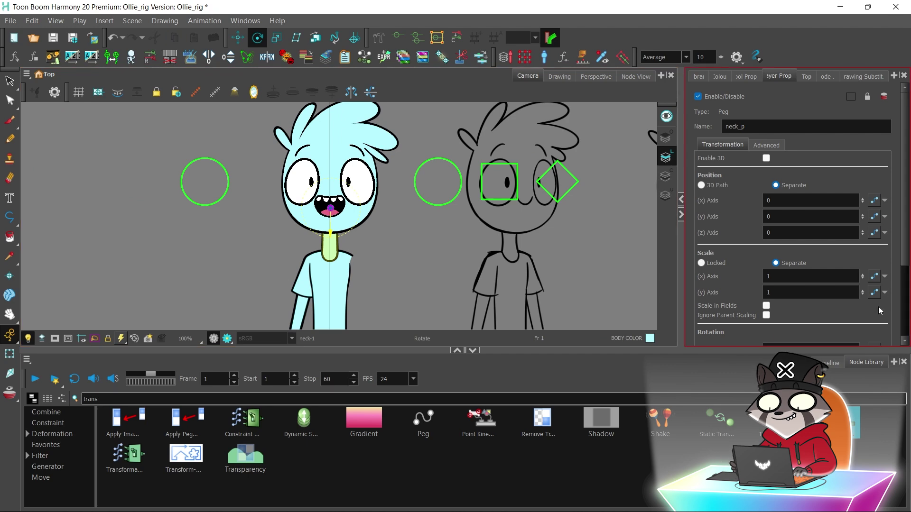
{"action": "scroll", "coordinate": [900, 246], "scroll_direction": "down", "scroll_amount": 3}
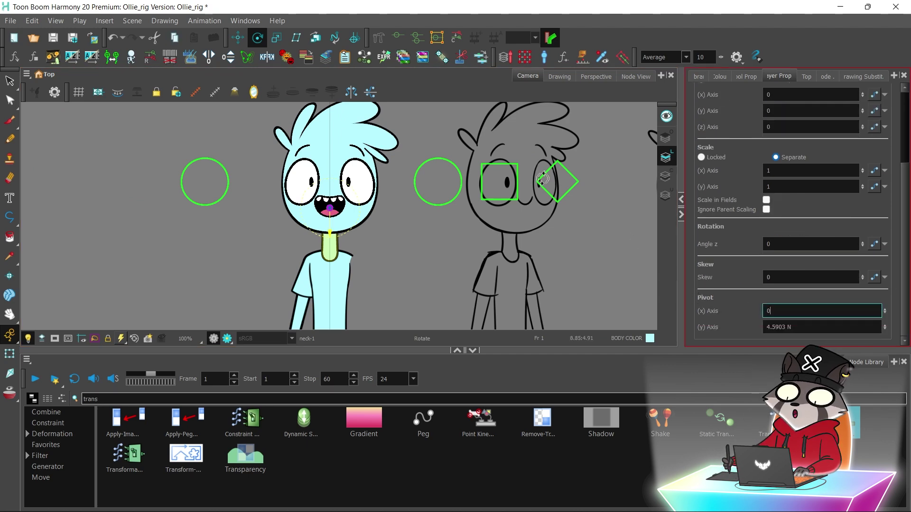
Examine the neck pegs' connections and layer hierarchy in the Node View and Timeline, toggling the neck layer's visibility off and on.
{"action": "left_click", "coordinate": [632, 78]}
{"action": "left_click_drag", "start_coordinate": [253, 151], "coordinate": [380, 250]}
{"action": "scroll", "coordinate": [380, 250], "scroll_direction": "down", "scroll_amount": 2}
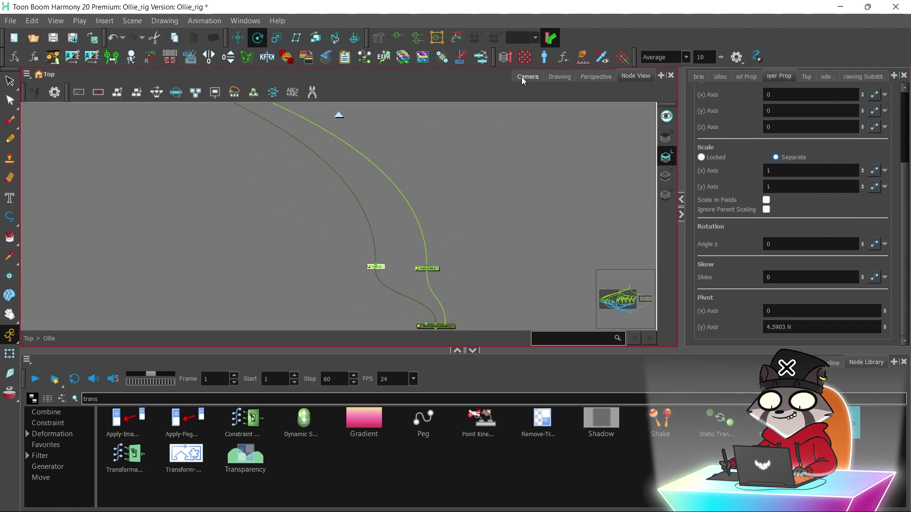
{"action": "left_click", "coordinate": [523, 79]}
{"action": "left_click", "coordinate": [9, 353]}
{"action": "left_click", "coordinate": [828, 363]}
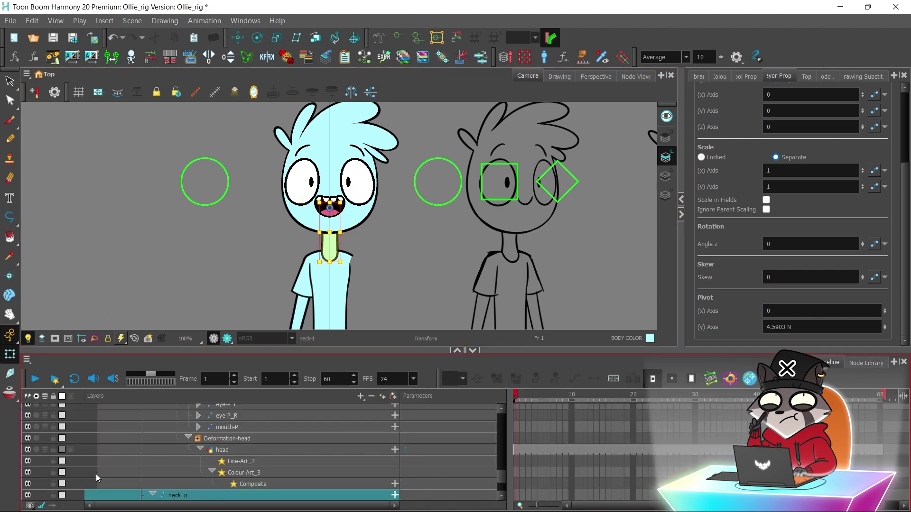
{"action": "scroll", "coordinate": [501, 472], "scroll_direction": "down", "scroll_amount": 1}
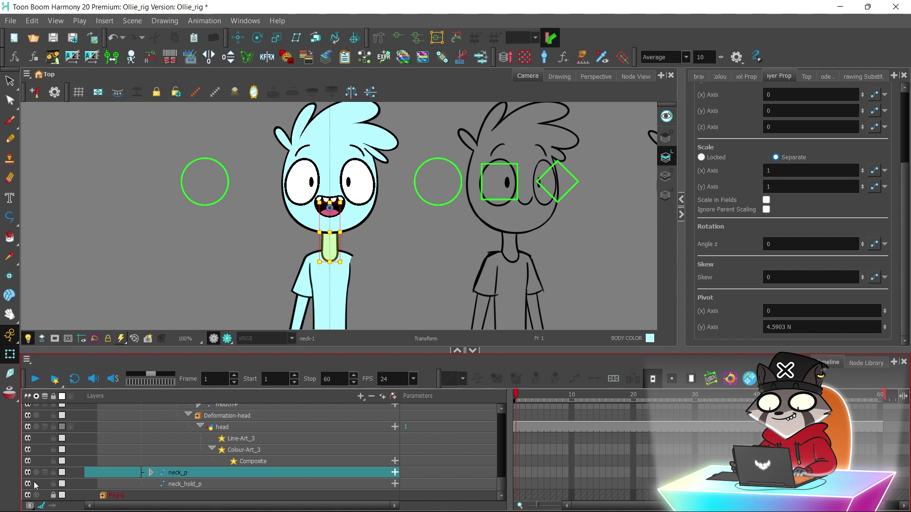
{"action": "scroll", "coordinate": [502, 488], "scroll_direction": "down", "scroll_amount": 1}
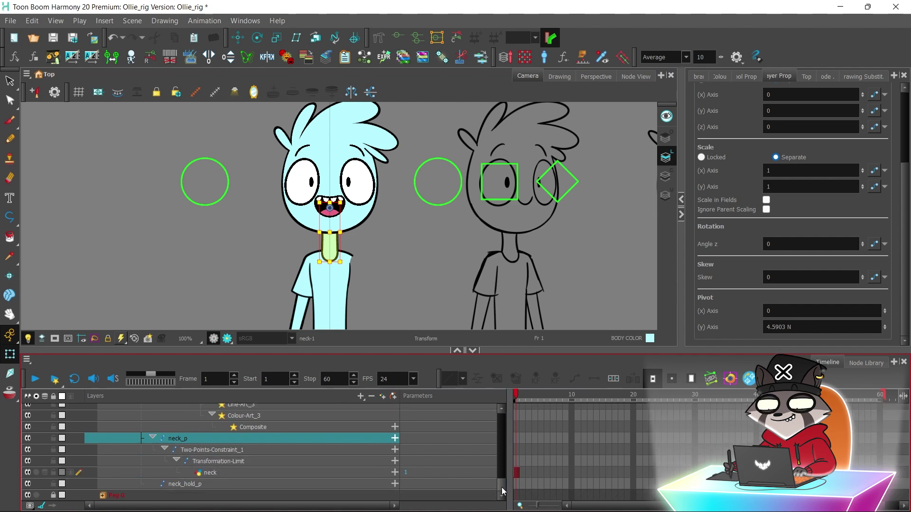
{"action": "left_click", "coordinate": [36, 473]}
{"action": "left_click", "coordinate": [36, 473]}
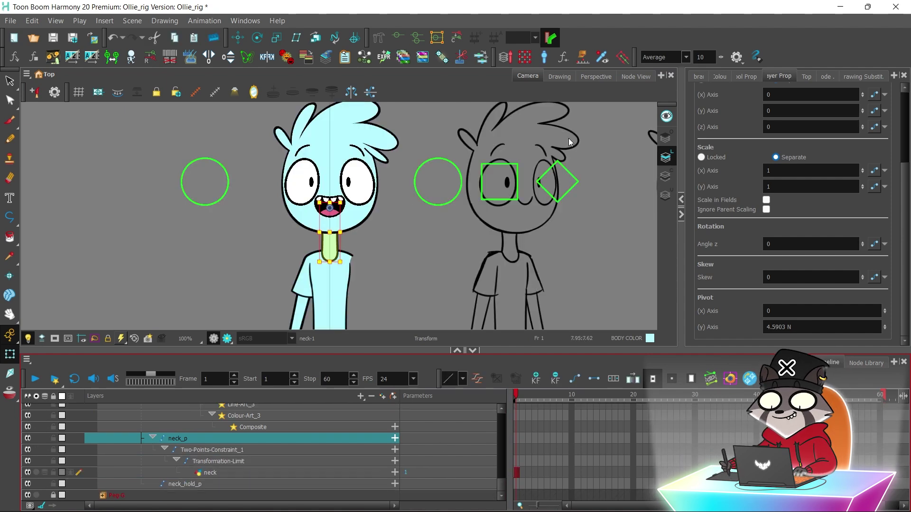
Save the scene and reconnect the neck_p peg under the head's peg in the Node View.
{"action": "left_click", "coordinate": [634, 77]}
{"action": "left_click", "coordinate": [50, 40]}
{"action": "left_click", "coordinate": [125, 171]}
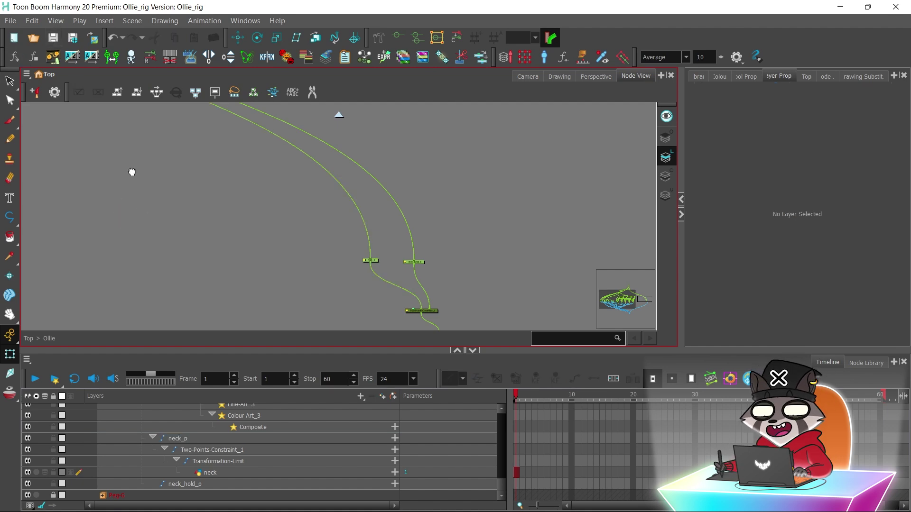
{"action": "scroll", "coordinate": [127, 172], "scroll_direction": "down", "scroll_amount": 2}
{"action": "left_click_drag", "start_coordinate": [126, 172], "coordinate": [267, 226]}
{"action": "left_click", "coordinate": [442, 289]}
{"action": "left_click", "coordinate": [441, 290]}
{"action": "scroll", "coordinate": [228, 204], "scroll_direction": "up", "scroll_amount": 5}
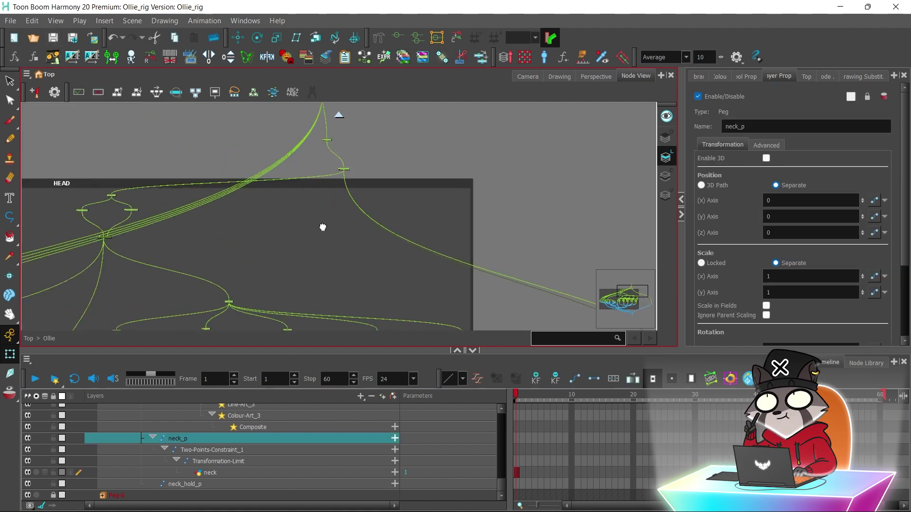
{"action": "scroll", "coordinate": [228, 206], "scroll_direction": "up", "scroll_amount": 1}
{"action": "left_click_drag", "start_coordinate": [153, 196], "coordinate": [522, 220]}
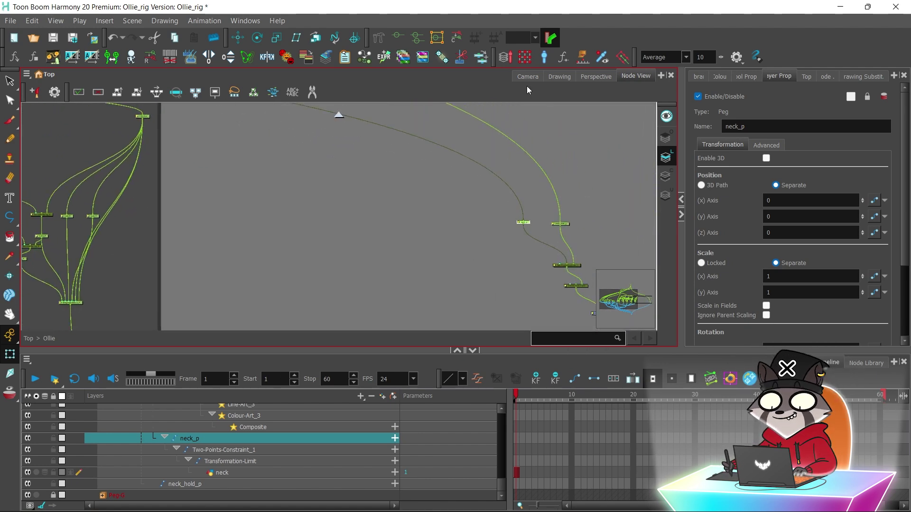
Test the neck stretch by moving neck_p and the head controller, and undo the moves.
{"action": "left_click", "coordinate": [528, 76]}
{"action": "left_click", "coordinate": [238, 38]}
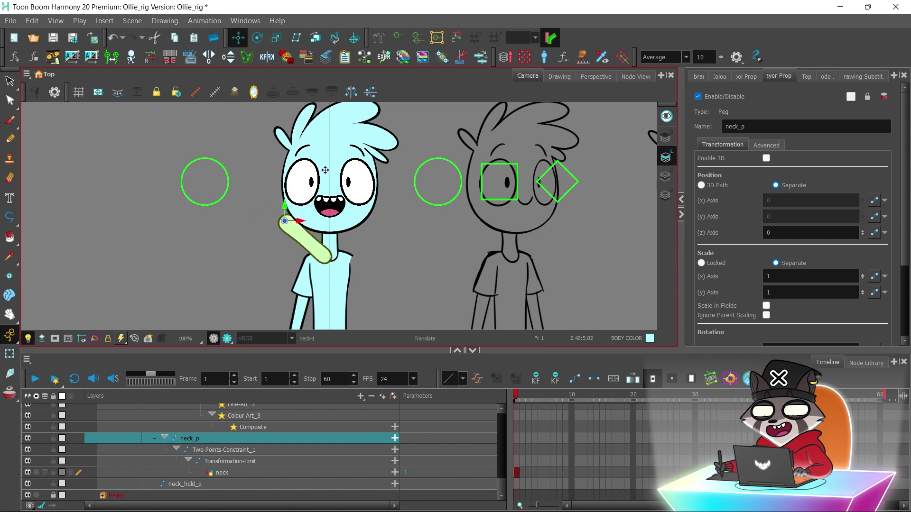
{"action": "left_click", "coordinate": [9, 354]}
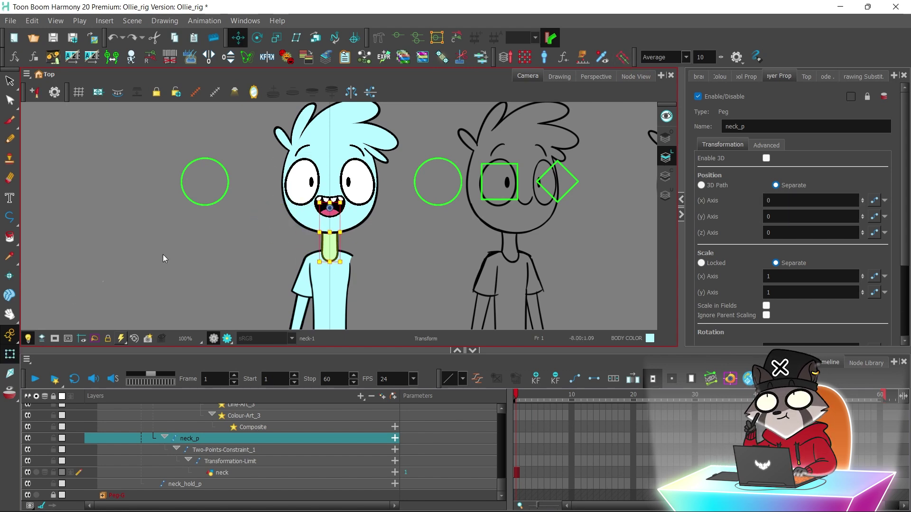
{"action": "left_click", "coordinate": [429, 206]}
{"action": "left_click_drag", "start_coordinate": [429, 207], "coordinate": [403, 181]}
{"action": "left_click_drag", "start_coordinate": [471, 211], "coordinate": [446, 201]}
{"action": "left_click", "coordinate": [446, 193]}
{"action": "key", "text": "ctrl+z"}
{"action": "left_click", "coordinate": [442, 242]}
{"action": "key", "text": "ctrl+z"}
{"action": "key", "text": "ctrl+z"}
{"action": "key", "text": "ctrl+z"}
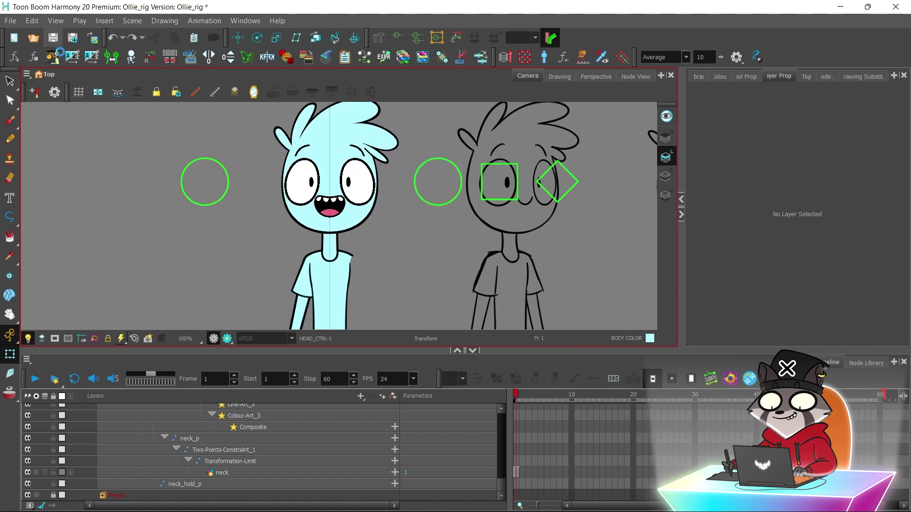
Enclose all the neck nodes in a backdrop named NECK.
{"action": "left_click", "coordinate": [458, 192]}
{"action": "left_click", "coordinate": [636, 76]}
{"action": "left_click", "coordinate": [366, 244]}
{"action": "left_click_drag", "start_coordinate": [290, 130], "coordinate": [437, 294]}
{"action": "left_click", "coordinate": [215, 92]}
{"action": "left_click", "coordinate": [306, 136]}
{"action": "left_click", "coordinate": [321, 200]}
{"action": "type", "text": "NECK"}
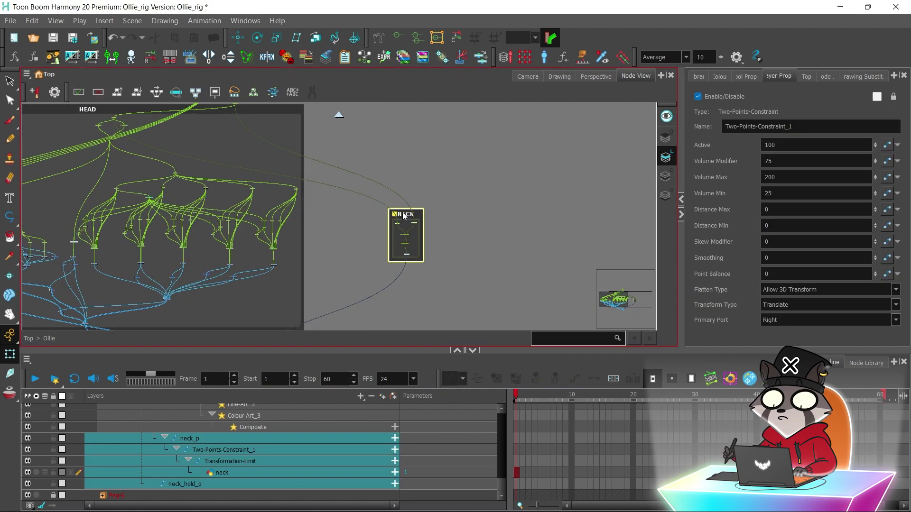
Add a vector drawing layer named body with the neck_p layer selected.
{"action": "left_click", "coordinate": [528, 76]}
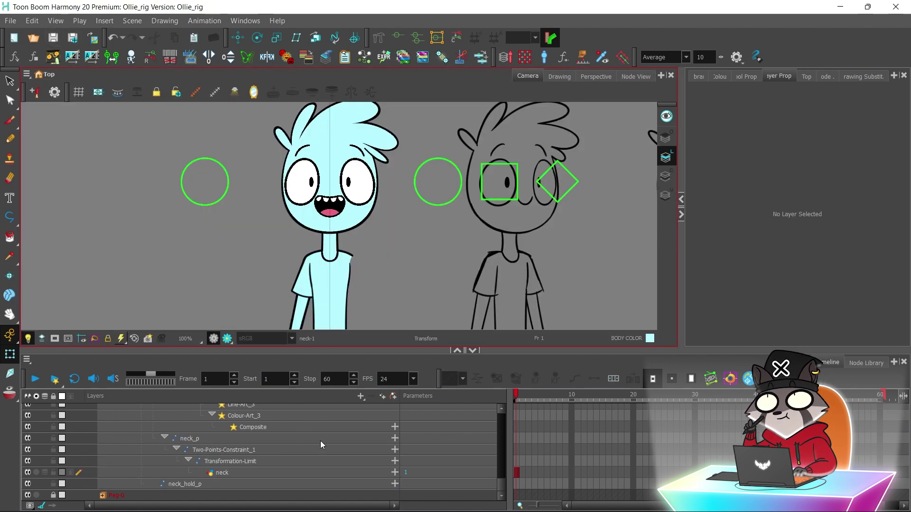
{"action": "left_click", "coordinate": [199, 480]}
{"action": "left_click", "coordinate": [221, 436]}
{"action": "left_click", "coordinate": [360, 397]}
{"action": "left_click", "coordinate": [380, 415]}
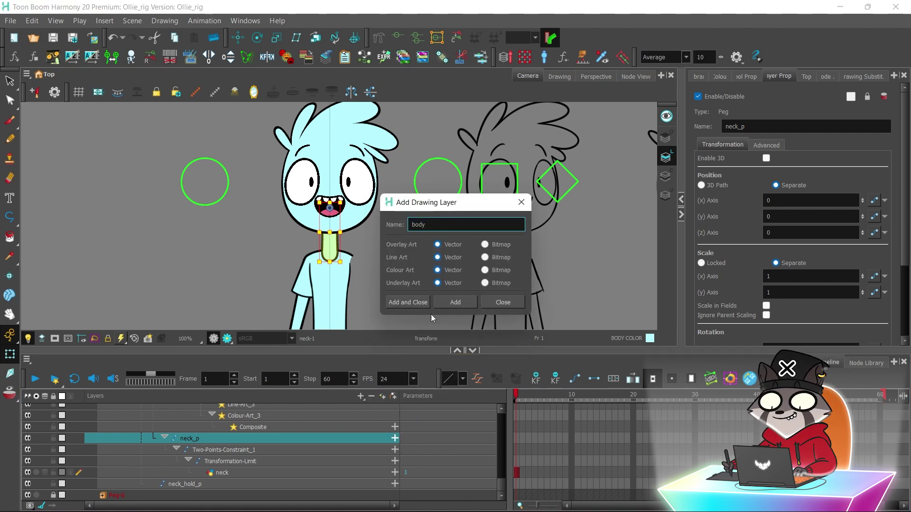
{"action": "left_click", "coordinate": [403, 303]}
Move the body drawing node out of the head's node group to beside the NECK backdrop and wire it into the rig's main composite.
{"action": "scroll", "coordinate": [366, 260], "scroll_direction": "up", "scroll_amount": 3}
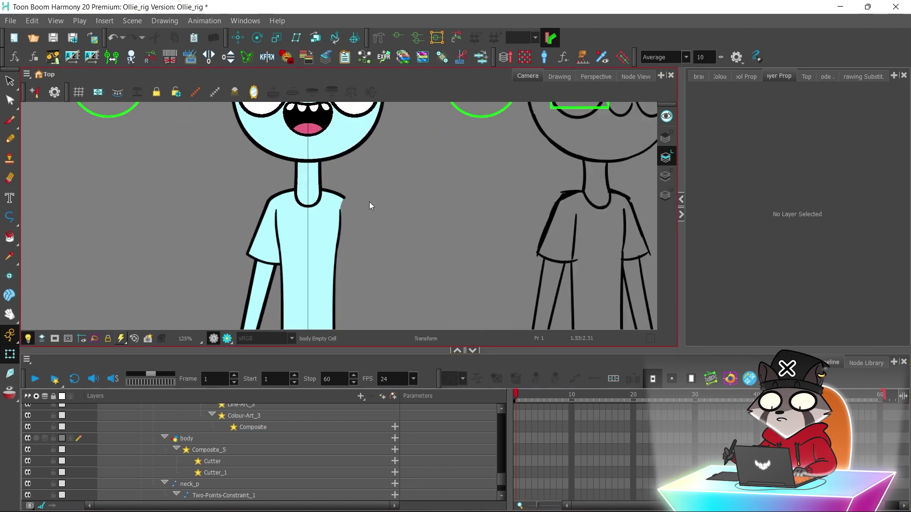
{"action": "left_click_drag", "start_coordinate": [380, 259], "coordinate": [352, 236]}
{"action": "left_click", "coordinate": [189, 439]}
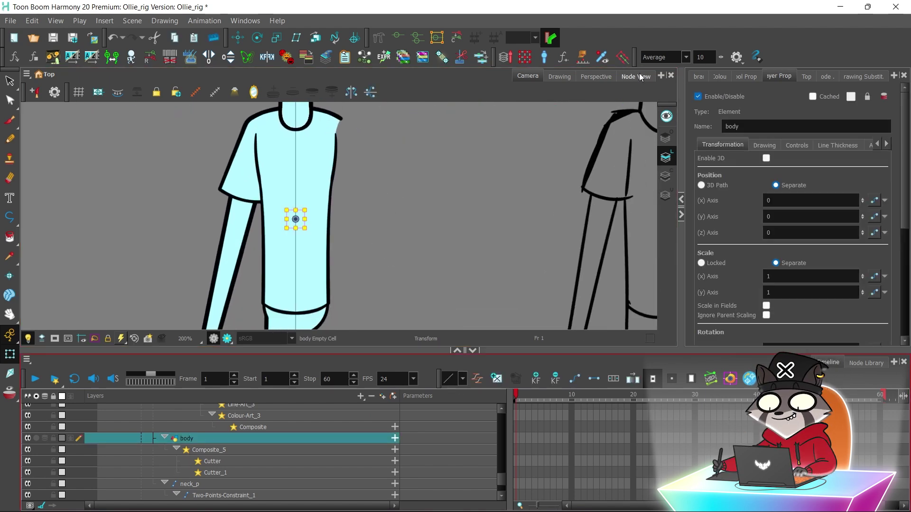
{"action": "left_click", "coordinate": [636, 76]}
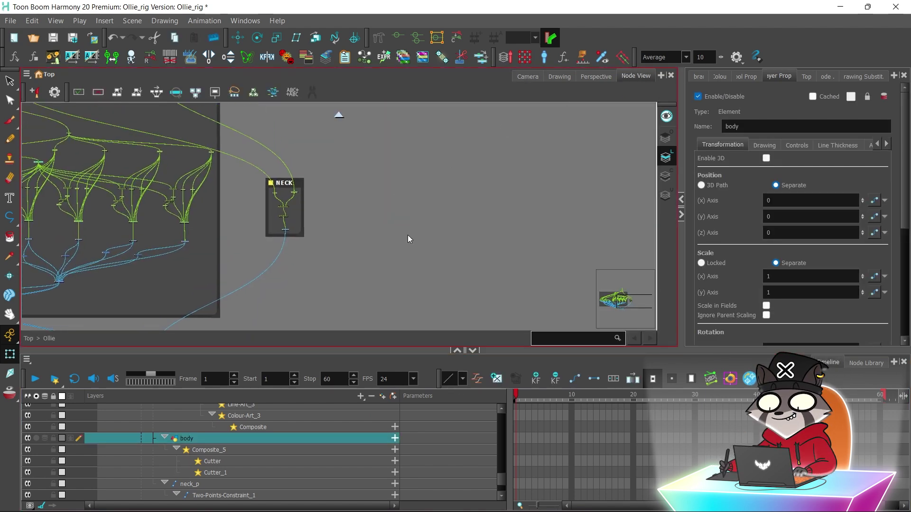
{"action": "scroll", "coordinate": [247, 178], "scroll_direction": "up", "scroll_amount": 5}
{"action": "scroll", "coordinate": [294, 199], "scroll_direction": "up", "scroll_amount": 3}
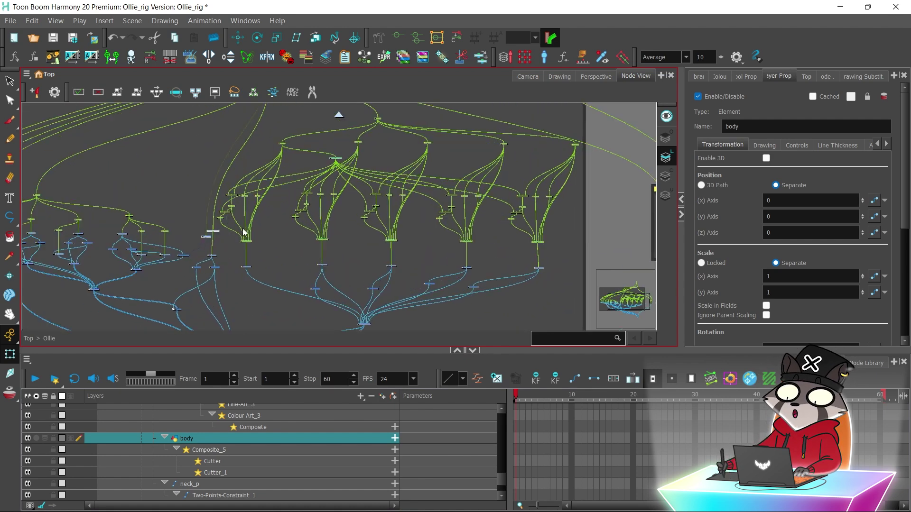
{"action": "left_click_drag", "start_coordinate": [545, 237], "coordinate": [467, 237]}
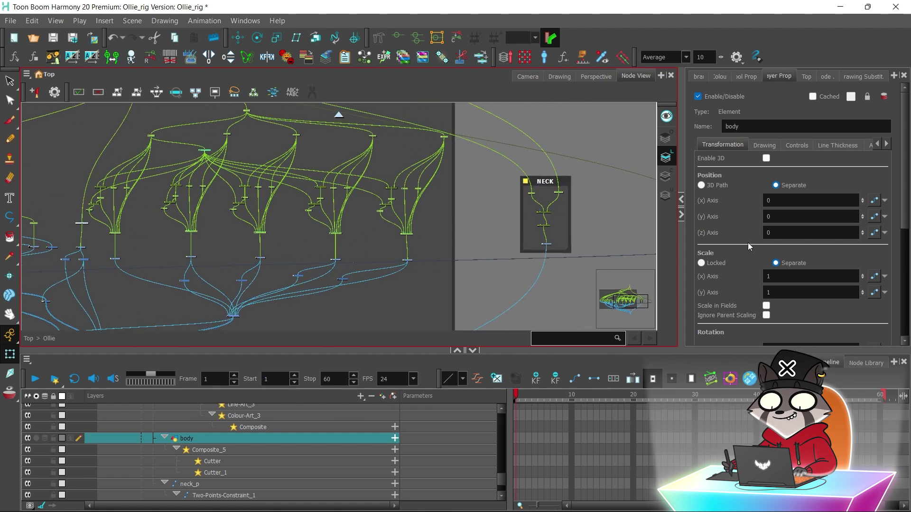
{"action": "left_click_drag", "start_coordinate": [645, 241], "coordinate": [564, 240]}
{"action": "mouse_move", "coordinate": [480, 271]}
{"action": "left_mouse_down"}
{"action": "mouse_move", "coordinate": [446, 181]}
{"action": "mouse_move", "coordinate": [468, 164]}
{"action": "mouse_move", "coordinate": [243, 380]}
{"action": "mouse_move", "coordinate": [235, 286]}
{"action": "left_mouse_up"}
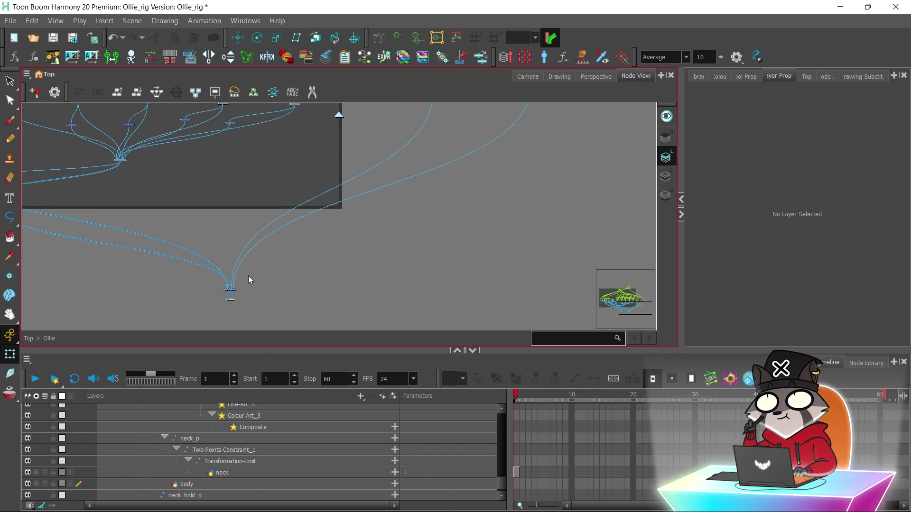
{"action": "left_click_drag", "start_coordinate": [374, 128], "coordinate": [263, 203]}
{"action": "scroll", "coordinate": [338, 215], "scroll_direction": "up", "scroll_amount": 4}
{"action": "left_click", "coordinate": [458, 230]}
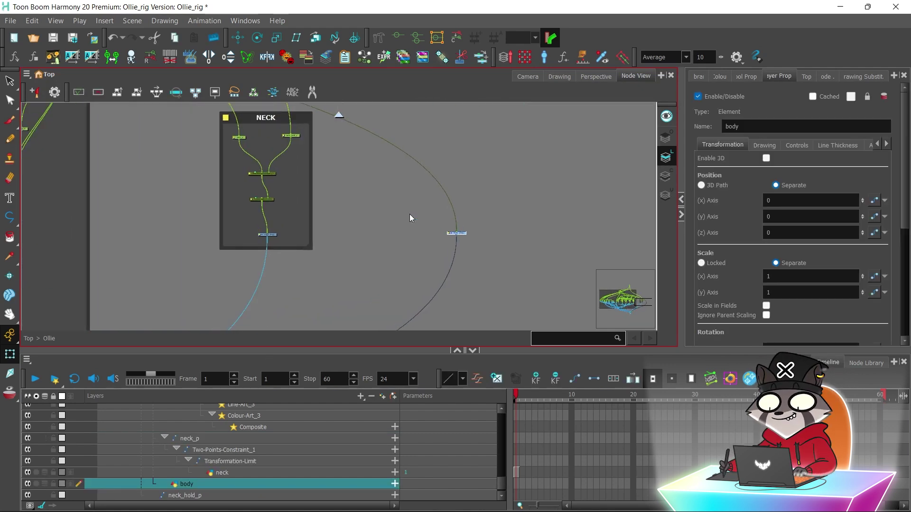
Trace one side of the shirt's torso on the body layer with a Black Polyline stroke and curve it with the Contour Editor.
{"action": "left_click", "coordinate": [523, 79]}
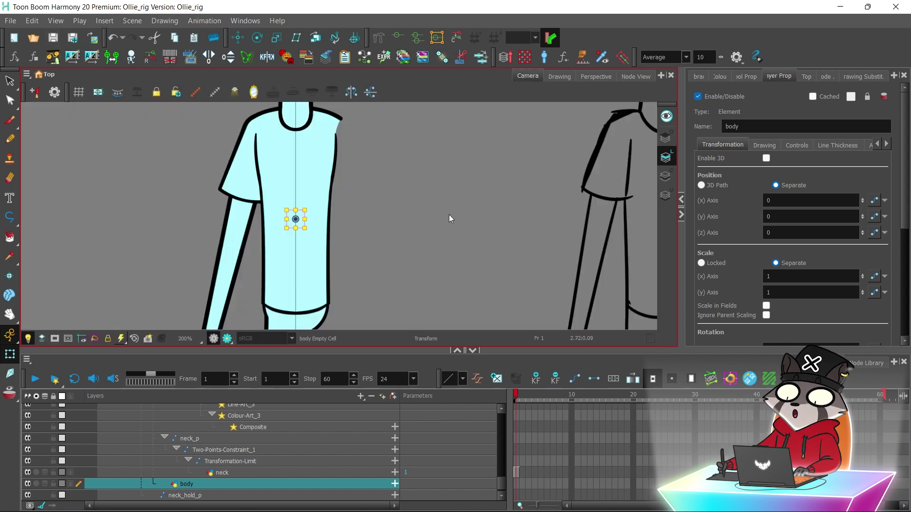
{"action": "left_click_drag", "start_coordinate": [8, 220], "coordinate": [30, 252]}
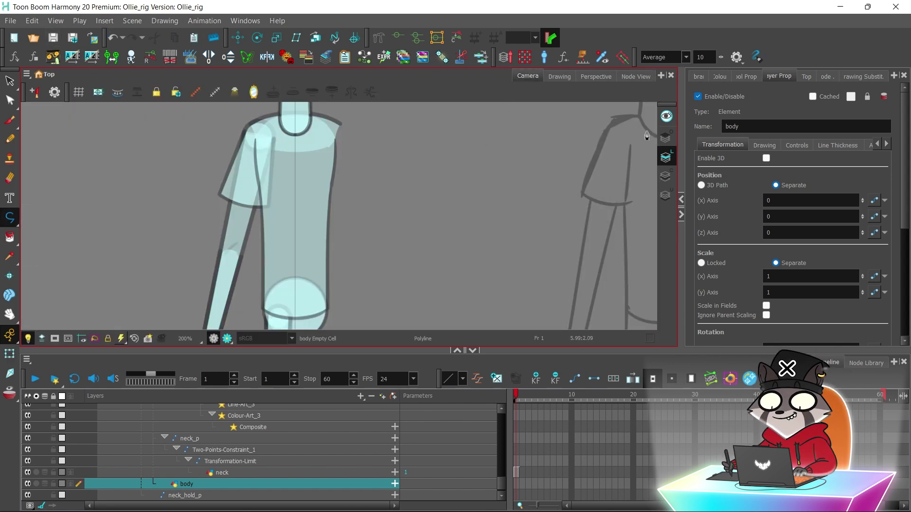
{"action": "left_click", "coordinate": [718, 78]}
{"action": "left_click", "coordinate": [704, 258]}
{"action": "scroll", "coordinate": [247, 142], "scroll_direction": "up", "scroll_amount": 1}
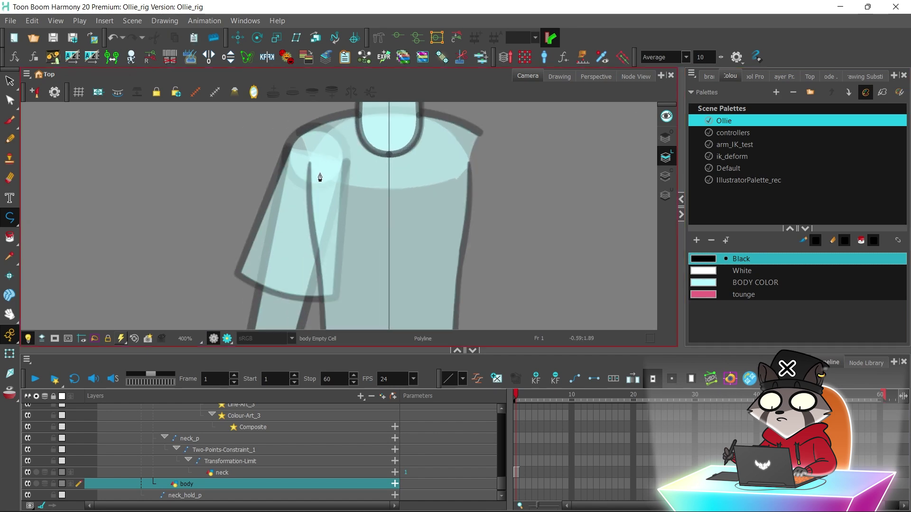
{"action": "left_click", "coordinate": [284, 161]}
{"action": "key", "text": "alt+q"}
{"action": "scroll", "coordinate": [266, 183], "scroll_direction": "up", "scroll_amount": 1}
{"action": "scroll", "coordinate": [339, 192], "scroll_direction": "down", "scroll_amount": 2}
{"action": "scroll", "coordinate": [333, 266], "scroll_direction": "up", "scroll_amount": 2}
{"action": "left_click_drag", "start_coordinate": [300, 245], "coordinate": [278, 252]}
Refine the curve and thickness of the Black torso outline so it follows the reference shirt.
{"action": "left_click", "coordinate": [755, 77]}
{"action": "mouse_move", "coordinate": [405, 294]}
{"action": "left_mouse_down"}
{"action": "mouse_move", "coordinate": [378, 284]}
{"action": "mouse_move", "coordinate": [407, 290]}
{"action": "left_mouse_up"}
{"action": "left_click", "coordinate": [726, 76]}
{"action": "left_click", "coordinate": [755, 77]}
{"action": "scroll", "coordinate": [292, 193], "scroll_direction": "down", "scroll_amount": 1}
{"action": "left_click_drag", "start_coordinate": [293, 193], "coordinate": [283, 245]}
{"action": "left_click_drag", "start_coordinate": [247, 156], "coordinate": [253, 249]}
{"action": "scroll", "coordinate": [253, 249], "scroll_direction": "up", "scroll_amount": 1}
{"action": "scroll", "coordinate": [338, 143], "scroll_direction": "down", "scroll_amount": 4}
{"action": "left_click_drag", "start_coordinate": [328, 173], "coordinate": [279, 184]}
{"action": "key", "text": "alt+q"}
{"action": "scroll", "coordinate": [318, 137], "scroll_direction": "up", "scroll_amount": 5}
{"action": "left_click", "coordinate": [261, 289]}
{"action": "key", "text": "1"}
{"action": "key", "text": "1"}
{"action": "key", "text": "1"}
{"action": "key", "text": "1"}
{"action": "key", "text": "1"}
{"action": "key", "text": "1"}
Duplicate the torso's side stroke, flip the copy horizontally and place it along the opposite side of the torso.
{"action": "key", "text": "alt+s"}
{"action": "left_click", "coordinate": [305, 228]}
{"action": "key", "text": "ctrl+c"}
{"action": "key", "text": "ctrl+v"}
{"action": "key", "text": "4"}
{"action": "left_click_drag", "start_coordinate": [331, 280], "coordinate": [363, 280]}
{"action": "key", "text": "alt+q"}
{"action": "key", "text": "2"}
{"action": "key", "text": "2"}
{"action": "key", "text": "2"}
{"action": "key", "text": "2"}
{"action": "key", "text": "2"}
{"action": "key", "text": "2"}
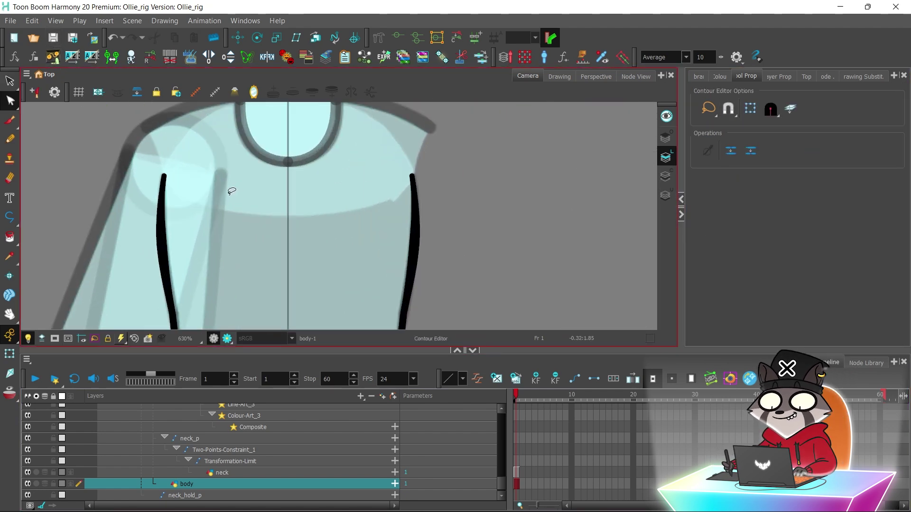
Close the torso's top edge with a size 0 Polyline, snapping its ends to the tops of the two side strokes.
{"action": "left_click_drag", "start_coordinate": [236, 190], "coordinate": [253, 226]}
{"action": "left_click", "coordinate": [9, 219]}
{"action": "left_click", "coordinate": [861, 160]}
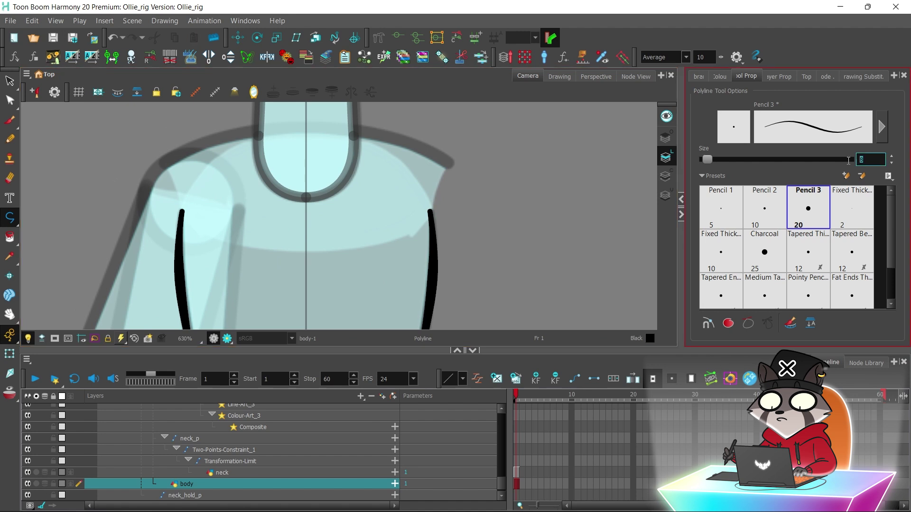
{"action": "left_click", "coordinate": [208, 209]}
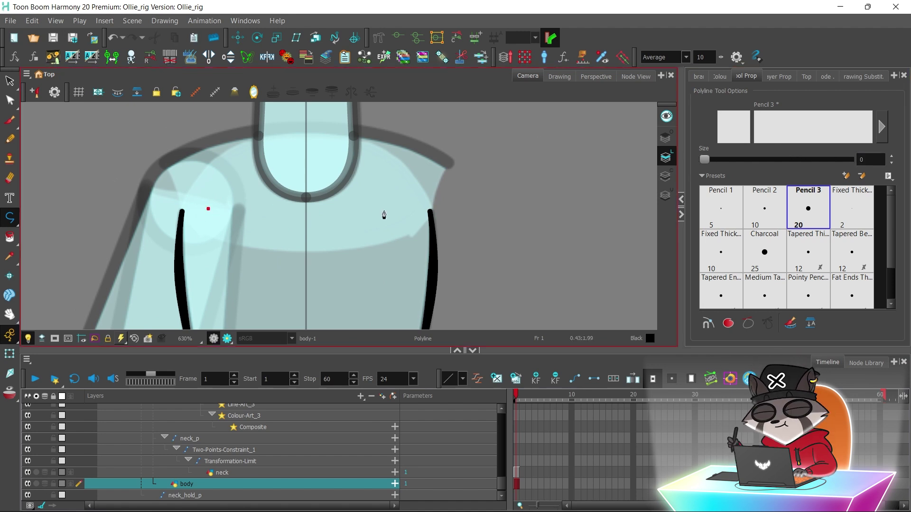
{"action": "left_click", "coordinate": [7, 99]}
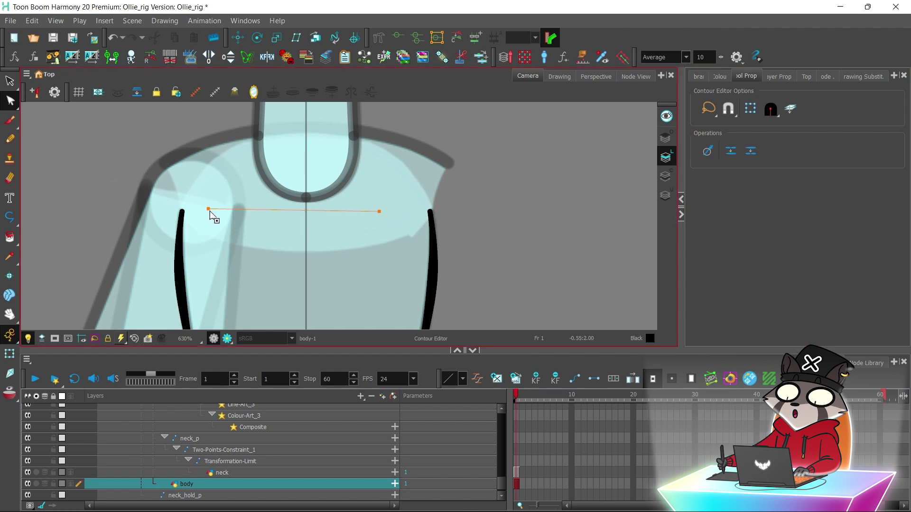
{"action": "left_click", "coordinate": [728, 112]}
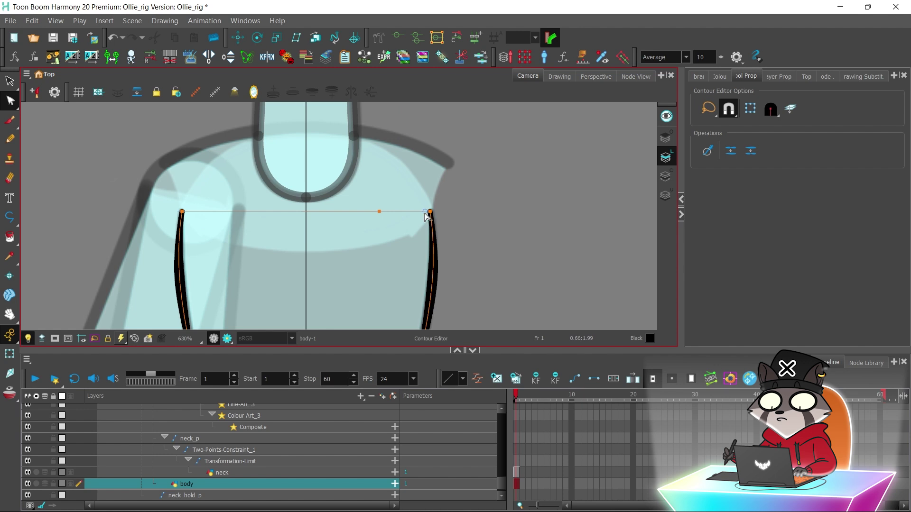
{"action": "left_click", "coordinate": [479, 200]}
Fill the closed torso shape with BODY COLOR and save the scene.
{"action": "key", "text": "1"}
{"action": "key", "text": "1"}
{"action": "key", "text": "1"}
{"action": "key", "text": "1"}
{"action": "key", "text": "1"}
{"action": "key", "text": "1"}
{"action": "key", "text": "1"}
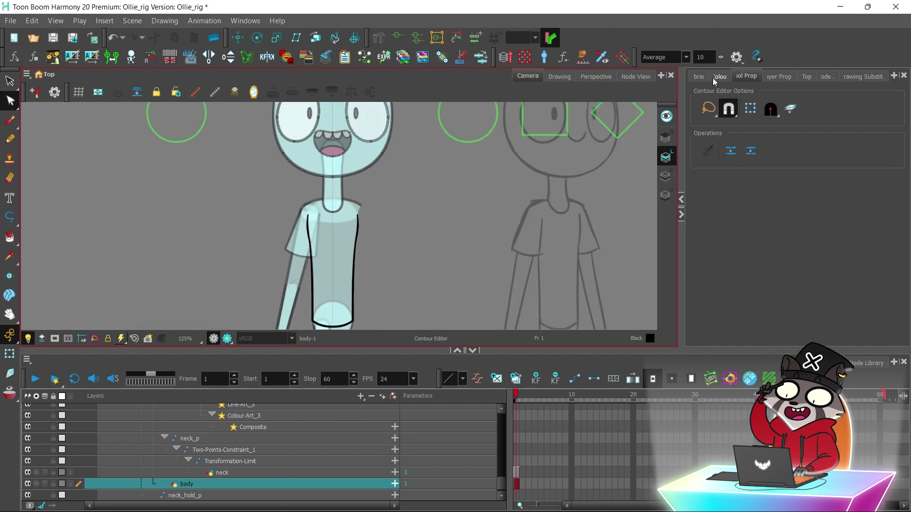
{"action": "left_click", "coordinate": [718, 78]}
{"action": "left_click", "coordinate": [712, 283]}
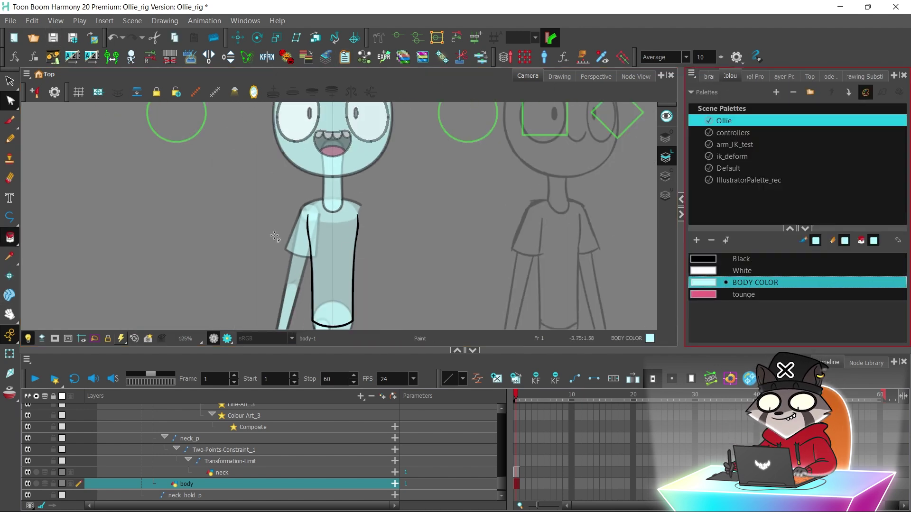
{"action": "left_click", "coordinate": [333, 266]}
{"action": "left_click", "coordinate": [53, 38]}
Add a vector drawing layer named shoulders while the body layer is selected.
{"action": "left_click", "coordinate": [10, 353]}
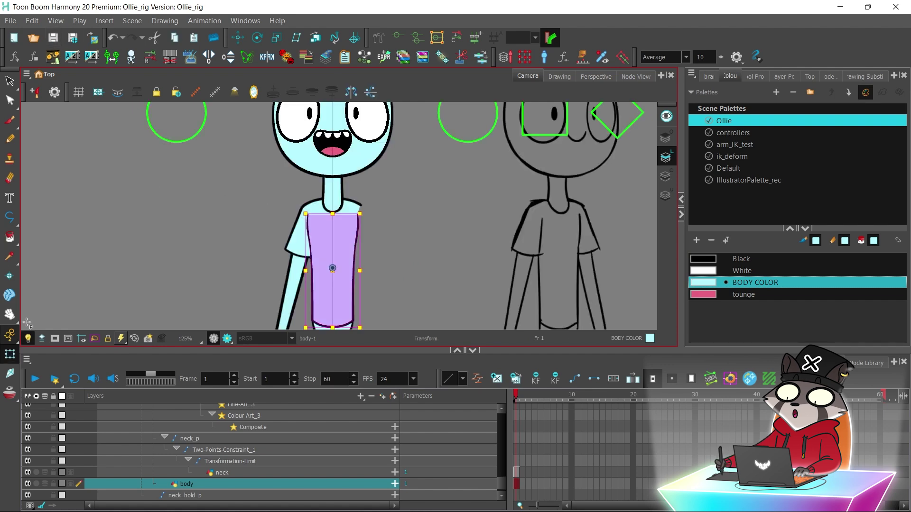
{"action": "left_click", "coordinate": [10, 354]}
{"action": "key", "text": "2"}
{"action": "key", "text": "2"}
{"action": "key", "text": "2"}
{"action": "key", "text": "2"}
{"action": "key", "text": "2"}
{"action": "key", "text": "2"}
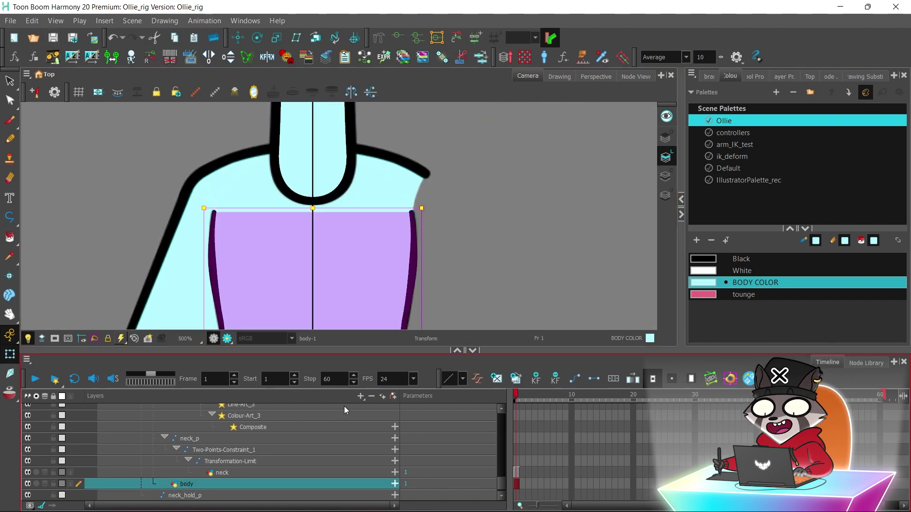
{"action": "right_click", "coordinate": [351, 411]}
{"action": "left_click", "coordinate": [377, 417]}
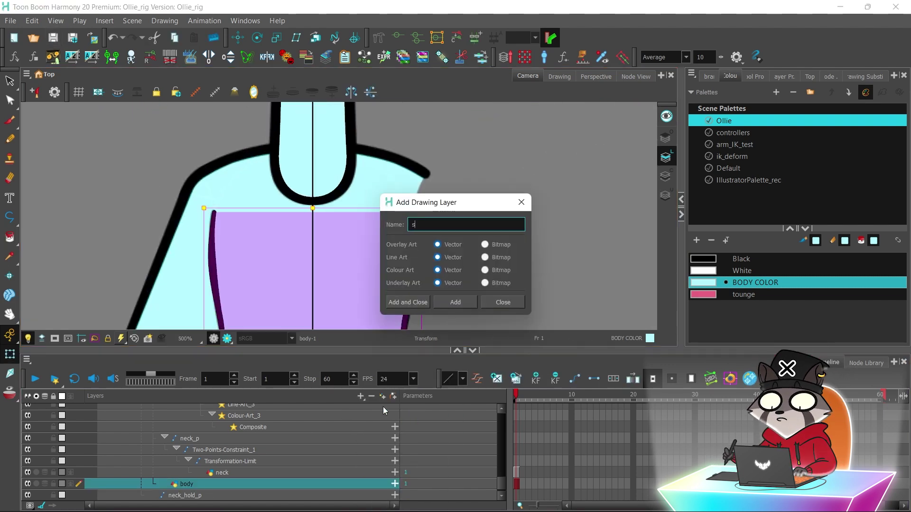
{"action": "type", "text": "shoulders"}
{"action": "left_click", "coordinate": [407, 302]}
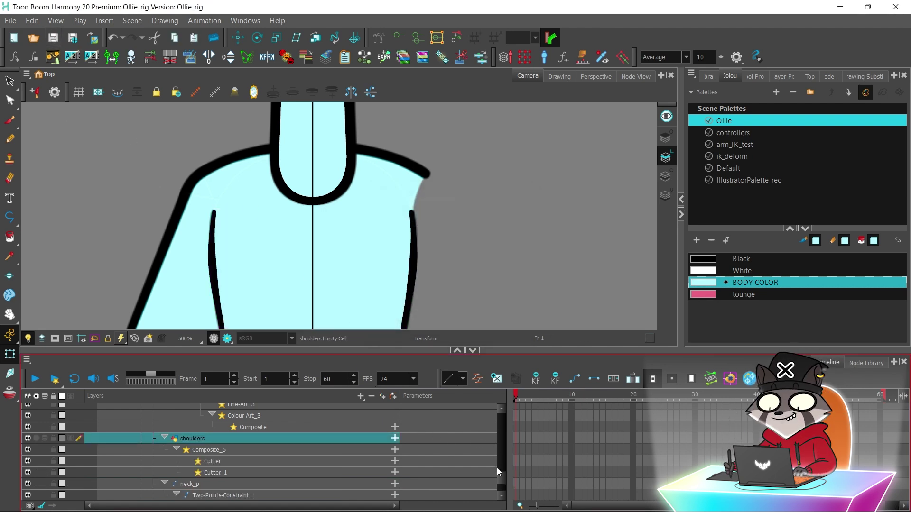
Save the scene, then move the shoulders node beside the body node and wire it into the rig's main composite.
{"action": "scroll", "coordinate": [498, 477], "scroll_direction": "down", "scroll_amount": 4}
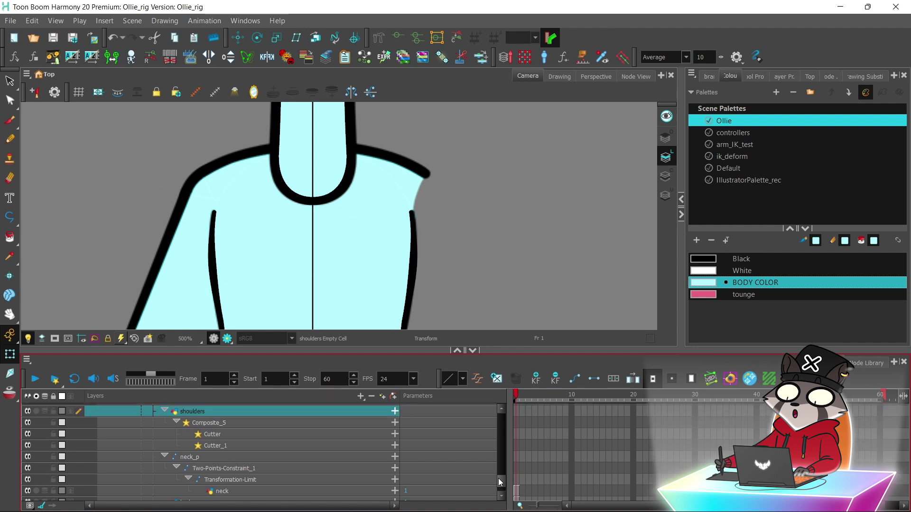
{"action": "left_click_drag", "start_coordinate": [498, 478], "coordinate": [499, 479]}
{"action": "left_click_drag", "start_coordinate": [347, 222], "coordinate": [372, 233]}
{"action": "left_click", "coordinate": [51, 40]}
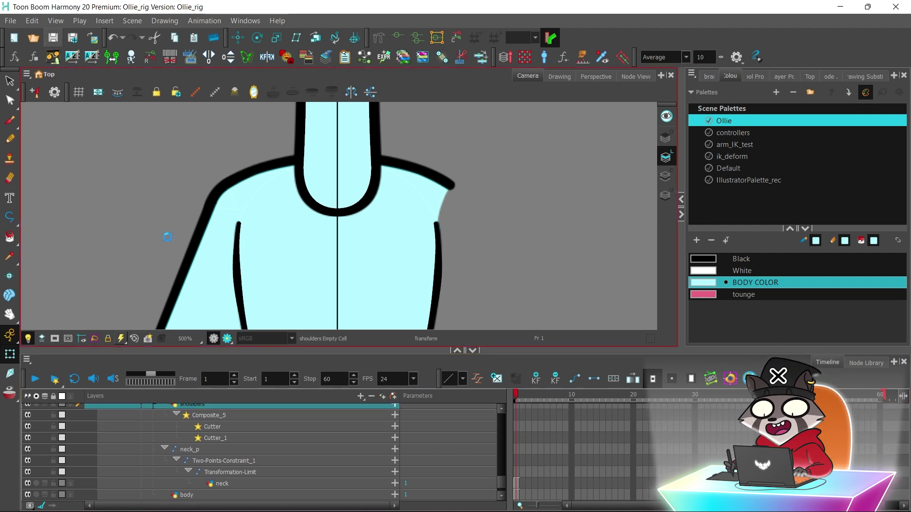
{"action": "left_click", "coordinate": [636, 76]}
{"action": "left_click_drag", "start_coordinate": [444, 174], "coordinate": [377, 174]}
{"action": "key", "text": "1"}
{"action": "key", "text": "1"}
{"action": "key", "text": "1"}
{"action": "key", "text": "1"}
{"action": "key", "text": "1"}
{"action": "key", "text": "1"}
{"action": "key", "text": "1"}
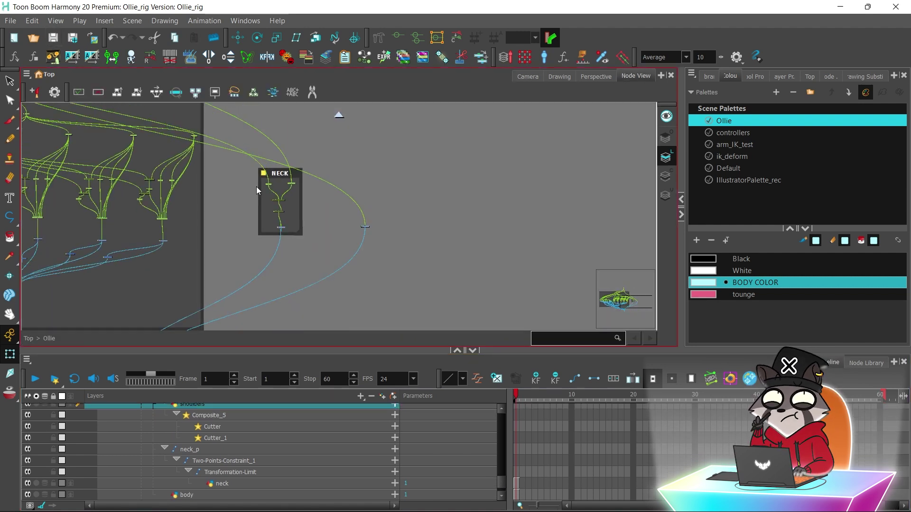
{"action": "scroll", "coordinate": [220, 194], "scroll_direction": "up", "scroll_amount": 5}
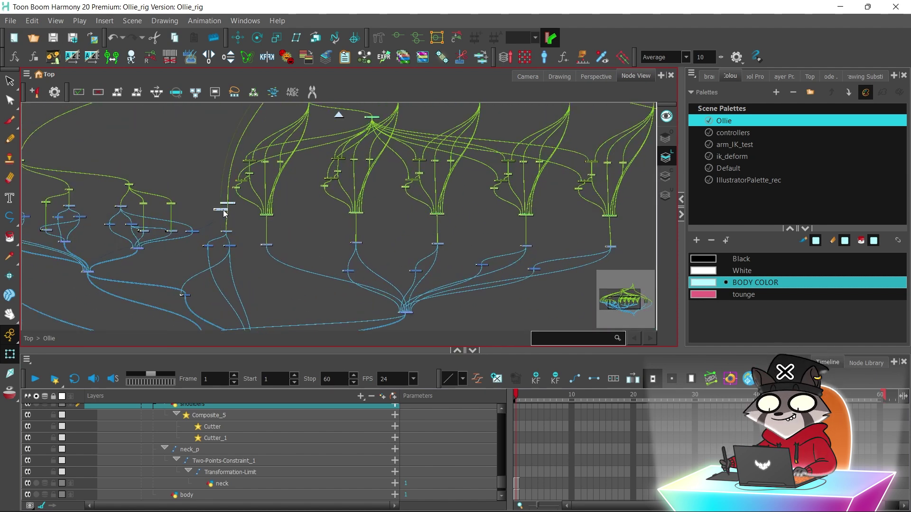
{"action": "left_click_drag", "start_coordinate": [636, 223], "coordinate": [566, 232]}
{"action": "left_click_drag", "start_coordinate": [479, 248], "coordinate": [110, 318]}
{"action": "left_click_drag", "start_coordinate": [403, 189], "coordinate": [289, 314]}
{"action": "key", "text": "2"}
{"action": "key", "text": "2"}
{"action": "key", "text": "2"}
{"action": "left_click_drag", "start_coordinate": [475, 216], "coordinate": [500, 211]}
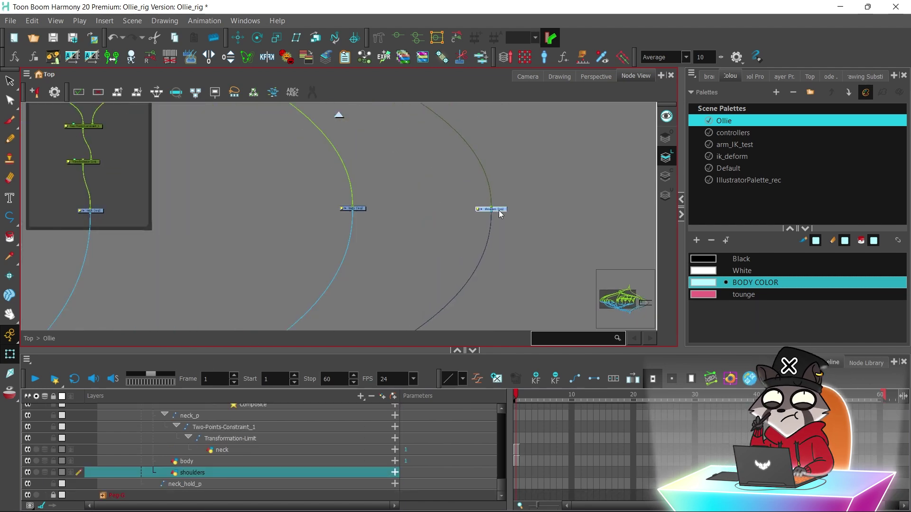
Draw a Black size 12 Polyline on the shoulders layer from the neck's centre line to the shoulder tip and curve it along the reference.
{"action": "left_click", "coordinate": [525, 76]}
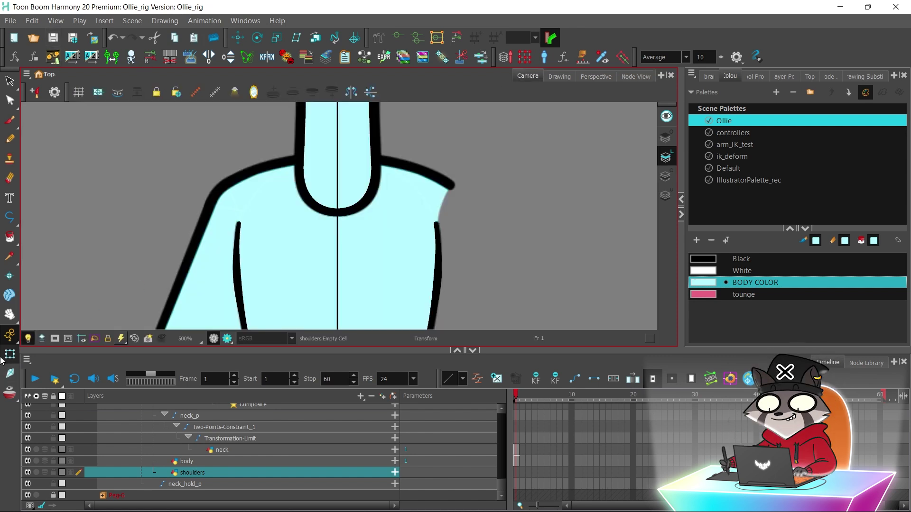
{"action": "left_click", "coordinate": [151, 247]}
{"action": "left_click_drag", "start_coordinate": [129, 207], "coordinate": [129, 239]}
{"action": "key", "text": "2"}
{"action": "left_click", "coordinate": [10, 218]}
{"action": "left_click", "coordinate": [27, 249]}
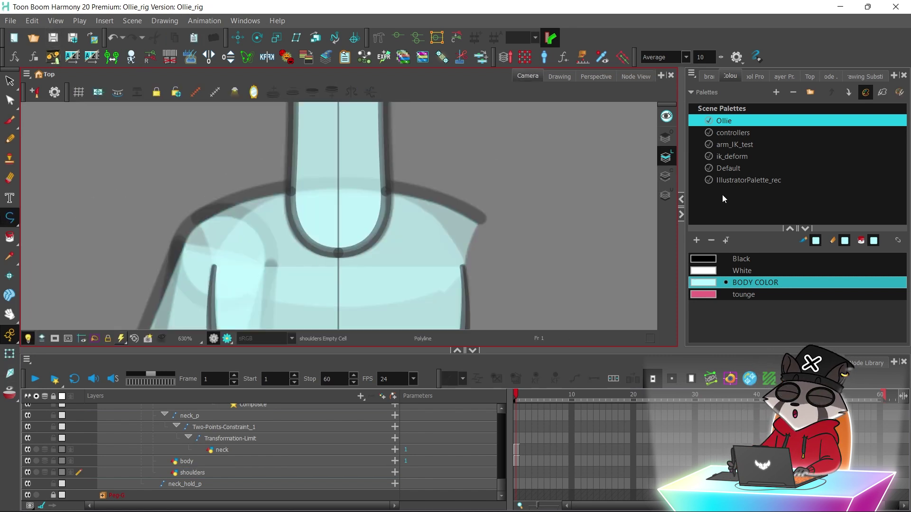
{"action": "left_click", "coordinate": [741, 259]}
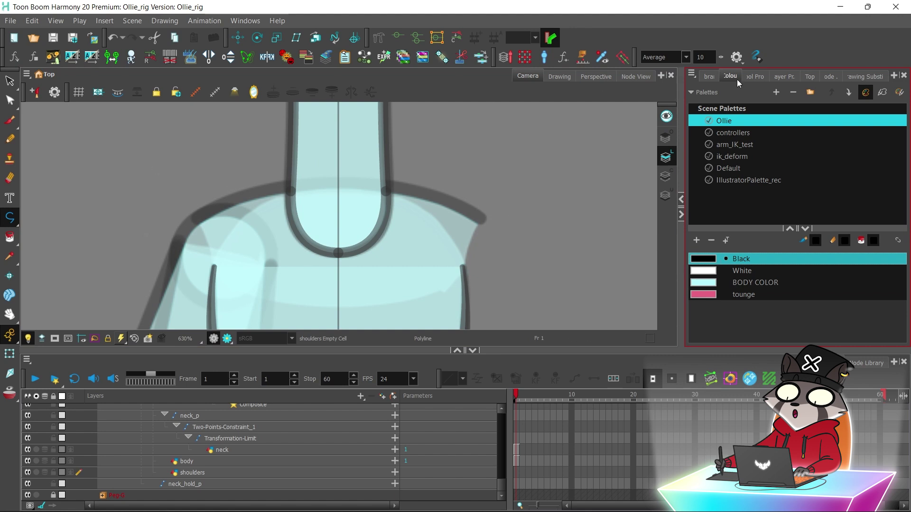
{"action": "left_click", "coordinate": [755, 76]}
{"action": "left_click", "coordinate": [867, 159]}
{"action": "type", "text": "12"}
{"action": "left_click", "coordinate": [338, 183]}
{"action": "left_click", "coordinate": [195, 219]}
{"action": "left_click", "coordinate": [10, 100]}
{"action": "key", "text": "2"}
{"action": "key", "text": "2"}
{"action": "left_click_drag", "start_coordinate": [241, 214], "coordinate": [271, 197]}
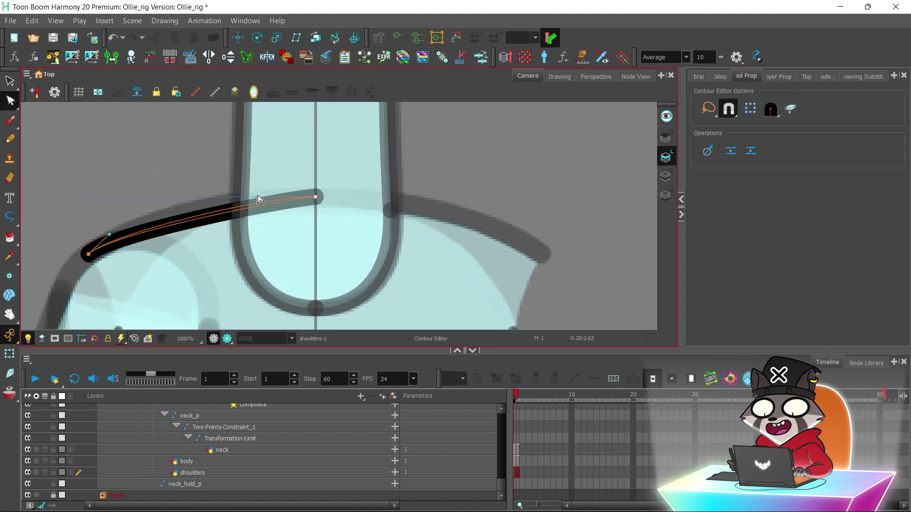
Draw the shoulder's side edge down from the shoulder tip with the Polyline tool, curve it and save the scene.
{"action": "key", "text": "1"}
{"action": "key", "text": "1"}
{"action": "left_click", "coordinate": [10, 218]}
{"action": "left_click", "coordinate": [27, 252]}
{"action": "left_click", "coordinate": [151, 200]}
{"action": "left_click", "coordinate": [156, 288]}
{"action": "left_click", "coordinate": [9, 80]}
{"action": "left_click", "coordinate": [11, 100]}
{"action": "left_click_drag", "start_coordinate": [157, 288], "coordinate": [178, 272]}
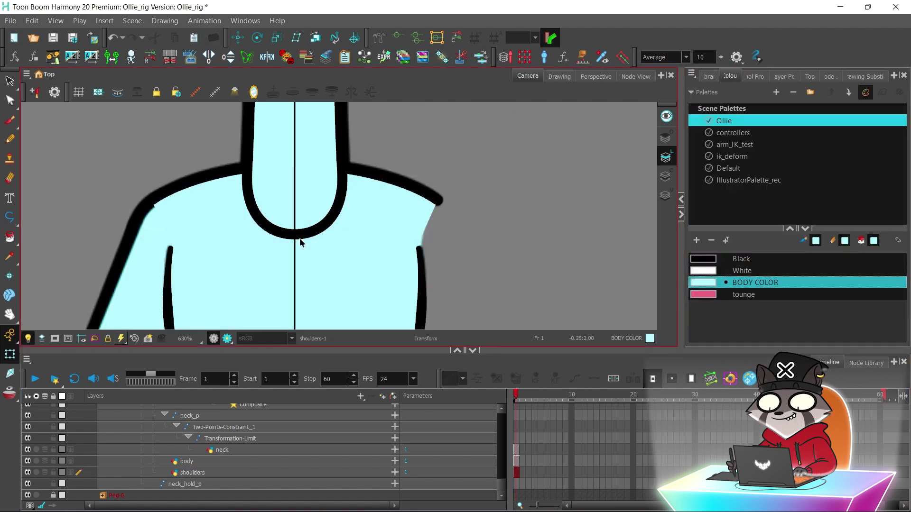
{"action": "scroll", "coordinate": [247, 246], "scroll_direction": "down", "scroll_amount": 4}
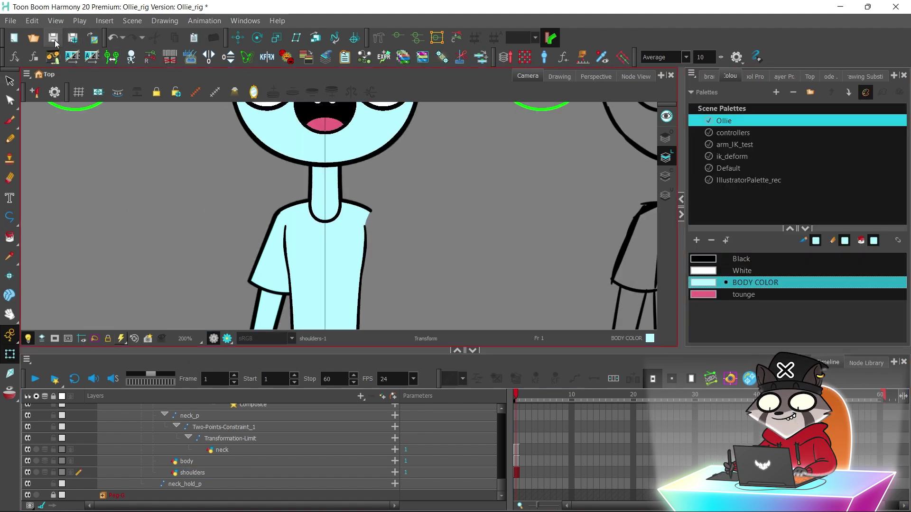
{"action": "left_click", "coordinate": [53, 38]}
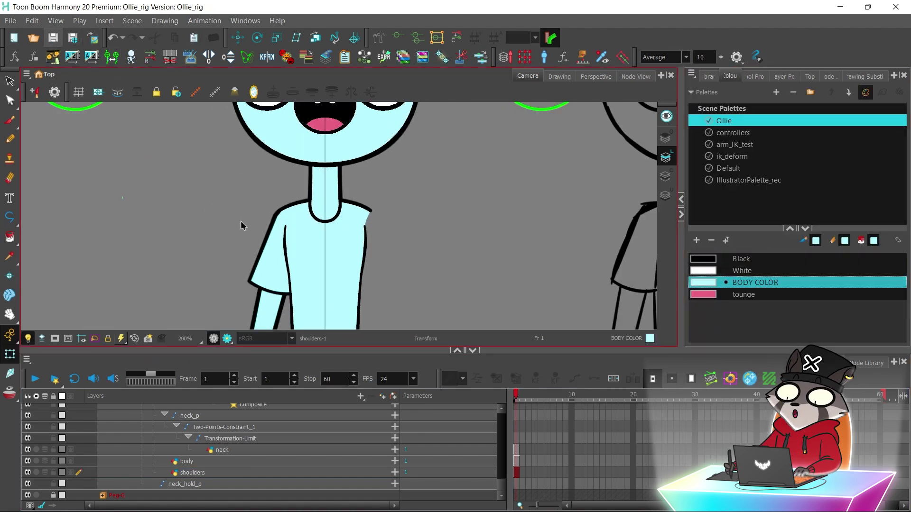
Select the body drawing, add a Peg node near it in the node network, and paste eight copies of that peg.
{"action": "scroll", "coordinate": [204, 220], "scroll_direction": "down", "scroll_amount": 5}
{"action": "left_click", "coordinate": [290, 220]}
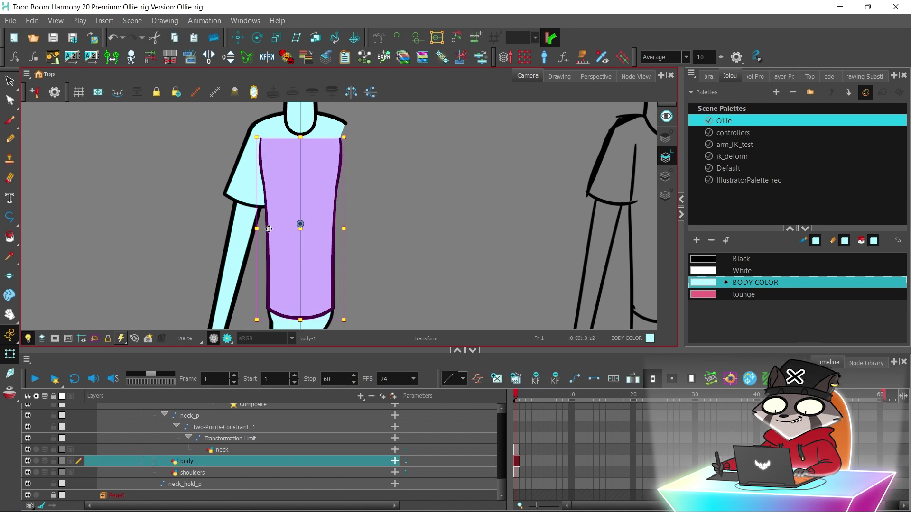
{"action": "left_click", "coordinate": [635, 76]}
{"action": "left_click", "coordinate": [866, 363]}
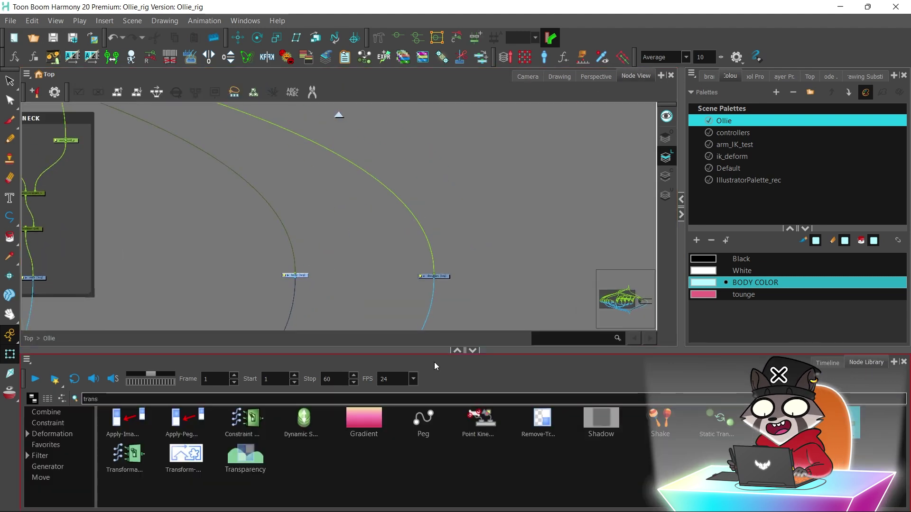
{"action": "left_click_drag", "start_coordinate": [423, 419], "coordinate": [312, 202]}
{"action": "key", "text": "ctrl+c"}
{"action": "key", "text": "ctrl+v"}
{"action": "key", "text": "ctrl+v"}
{"action": "key", "text": "ctrl+v"}
{"action": "key", "text": "ctrl+v"}
{"action": "key", "text": "ctrl+v"}
{"action": "key", "text": "ctrl+v"}
{"action": "key", "text": "ctrl+v"}
{"action": "key", "text": "ctrl+v"}
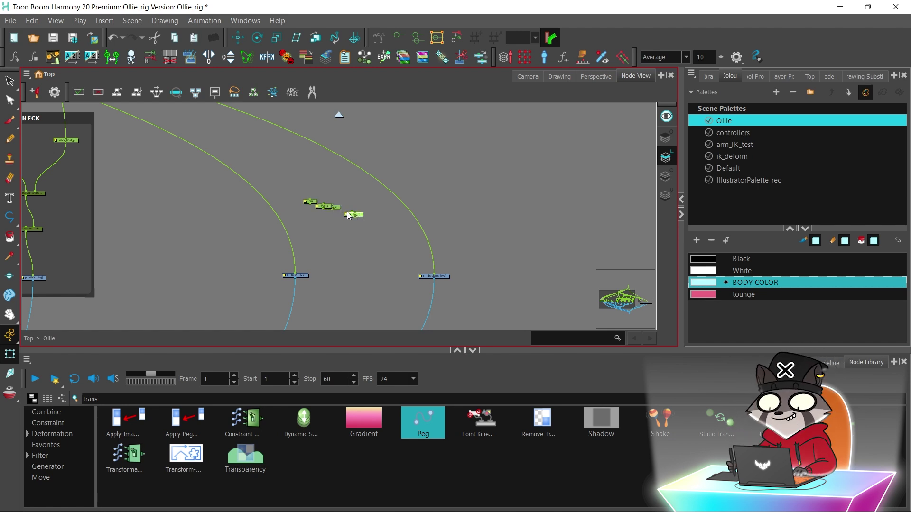
Search the node library for "weigh" and add a Weighted Deform node near the body node.
{"action": "left_click_drag", "start_coordinate": [135, 399], "coordinate": [31, 401]}
{"action": "type", "text": "weigh"}
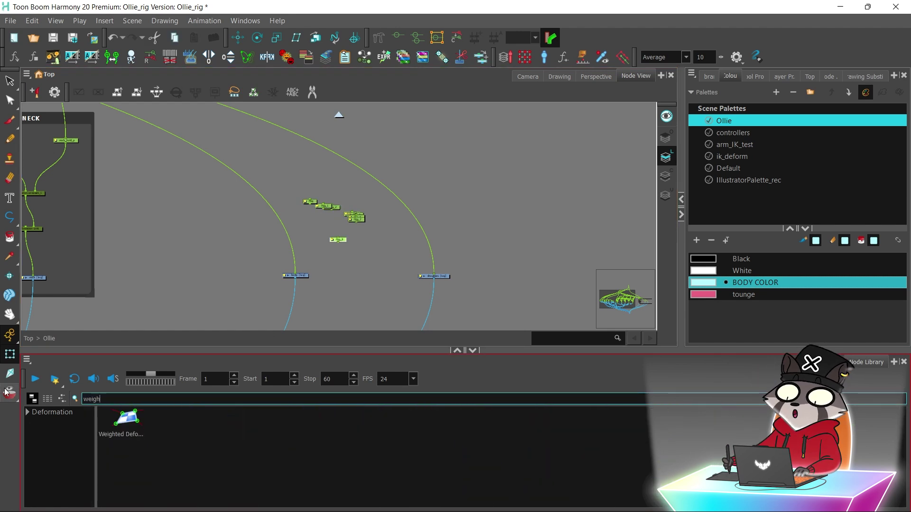
{"action": "left_click_drag", "start_coordinate": [127, 422], "coordinate": [263, 228]}
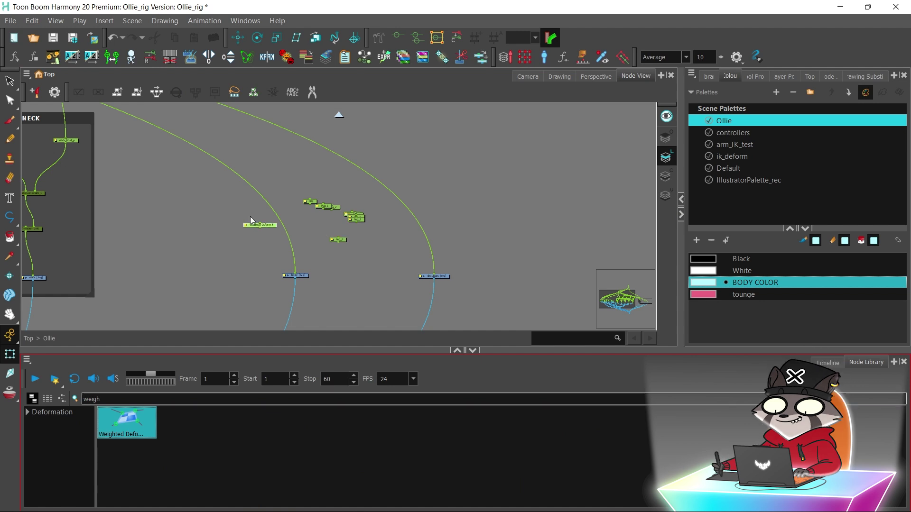
Wire the Weighted Deform node between the parent peg higher in the rig and the body drawing.
{"action": "scroll", "coordinate": [276, 280], "scroll_direction": "up", "scroll_amount": 3}
{"action": "scroll", "coordinate": [263, 205], "scroll_direction": "down", "scroll_amount": 4}
{"action": "left_click_drag", "start_coordinate": [232, 187], "coordinate": [370, 213]}
{"action": "left_click_drag", "start_coordinate": [204, 166], "coordinate": [362, 236]}
{"action": "left_click_drag", "start_coordinate": [192, 143], "coordinate": [285, 348]}
{"action": "key", "text": "2"}
{"action": "key", "text": "2"}
{"action": "key", "text": "2"}
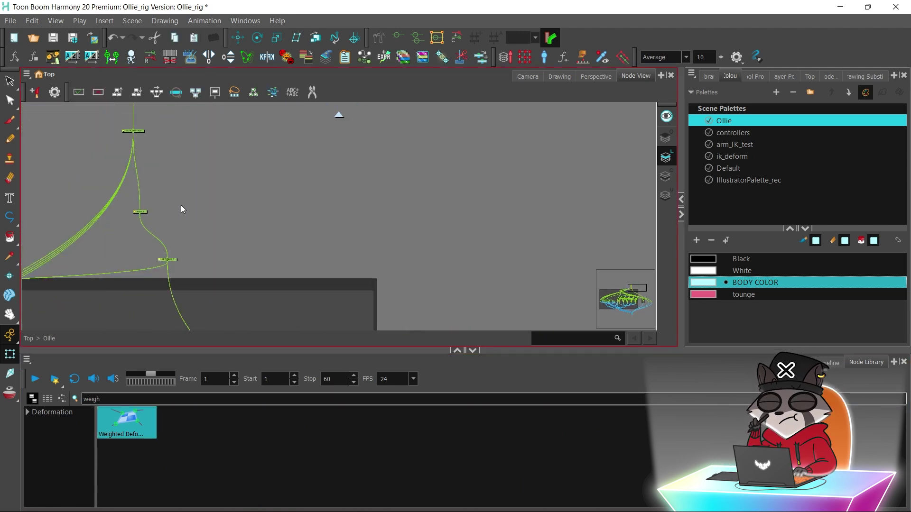
{"action": "left_click_drag", "start_coordinate": [63, 210], "coordinate": [634, 271]}
{"action": "left_click_drag", "start_coordinate": [492, 184], "coordinate": [323, 243]}
{"action": "key", "text": "2"}
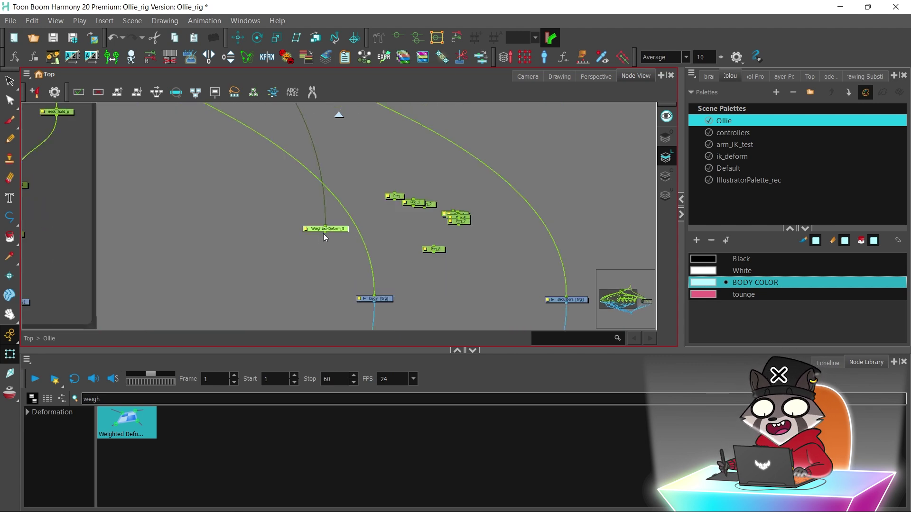
{"action": "scroll", "coordinate": [327, 193], "scroll_direction": "down", "scroll_amount": 2}
{"action": "key", "text": "1"}
{"action": "key", "text": "1"}
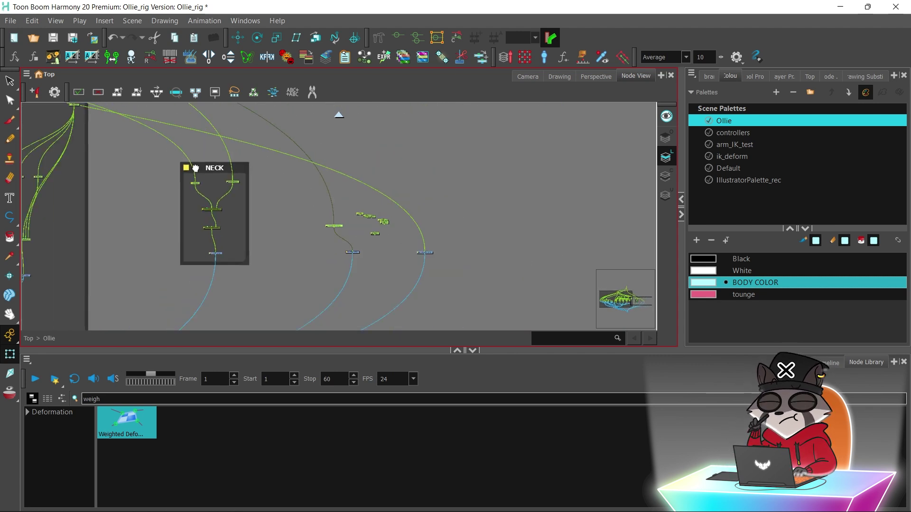
Connect the first new Peg to the parent peg higher in the rig and position it above the Weighted Deform node.
{"action": "left_click_drag", "start_coordinate": [173, 153], "coordinate": [521, 266]}
{"action": "left_click_drag", "start_coordinate": [355, 163], "coordinate": [400, 311]}
{"action": "mouse_move", "coordinate": [328, 191]}
{"action": "left_mouse_down"}
{"action": "mouse_move", "coordinate": [226, 283]}
{"action": "mouse_move", "coordinate": [221, 158]}
{"action": "left_mouse_up"}
{"action": "key", "text": "2"}
{"action": "key", "text": "2"}
{"action": "key", "text": "2"}
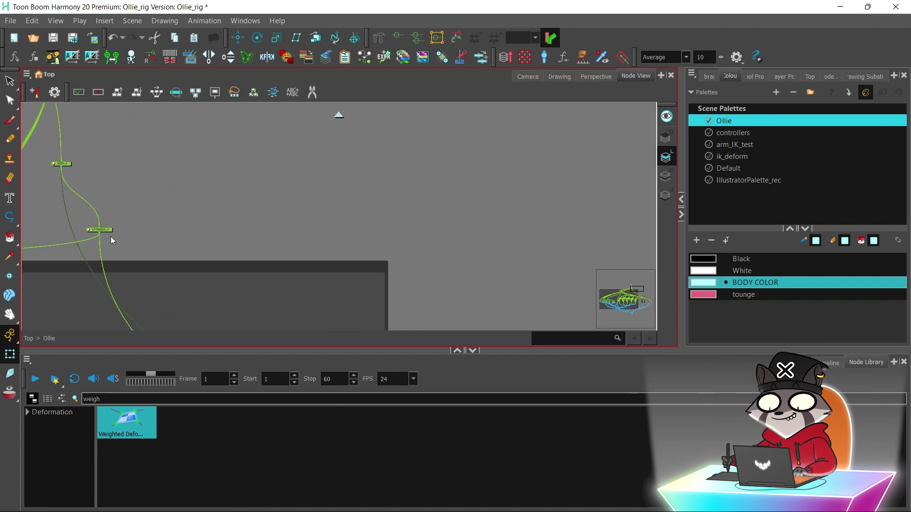
{"action": "left_click_drag", "start_coordinate": [98, 233], "coordinate": [374, 213]}
{"action": "left_click_drag", "start_coordinate": [370, 209], "coordinate": [262, 187]}
{"action": "key", "text": "2"}
{"action": "key", "text": "2"}
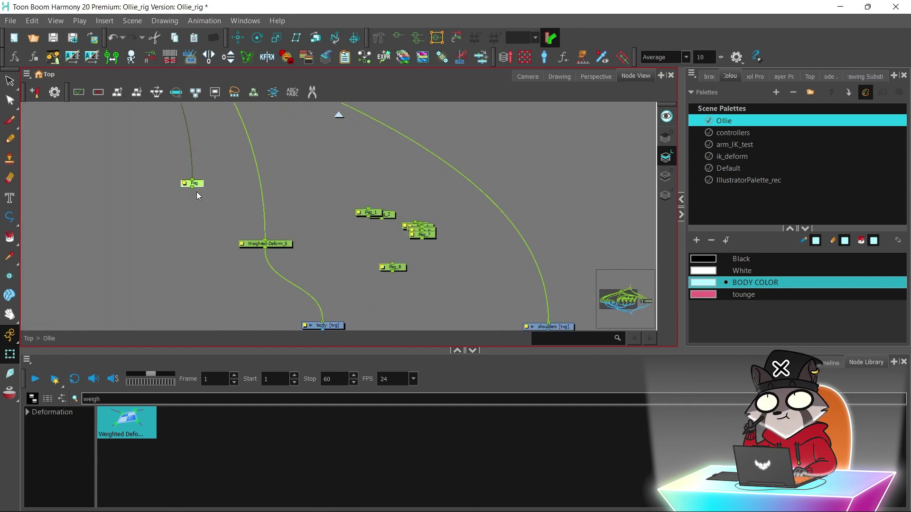
Place the Peg's pivot at the top centre of the body and set its X pivot value to 0.
{"action": "left_click_drag", "start_coordinate": [205, 203], "coordinate": [302, 138]}
{"action": "left_click", "coordinate": [526, 77]}
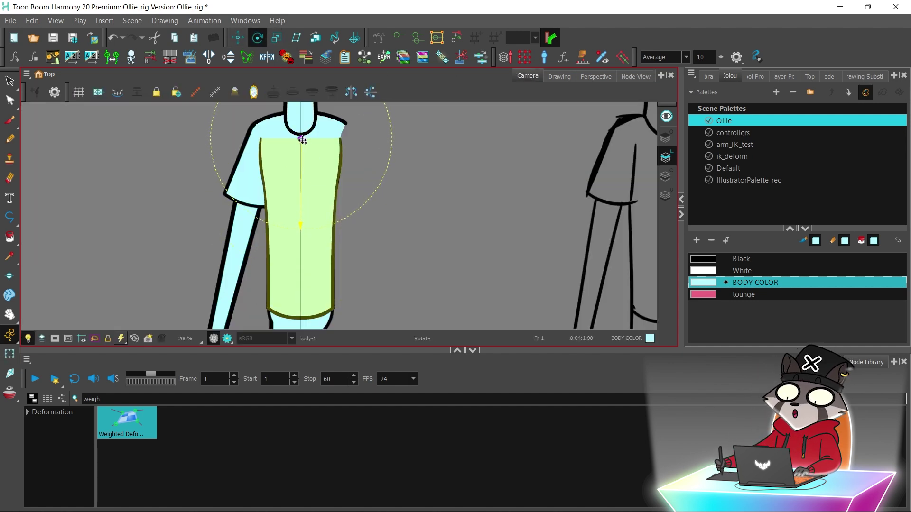
{"action": "left_click", "coordinate": [770, 77]}
{"action": "left_click_drag", "start_coordinate": [904, 254], "coordinate": [901, 333]}
{"action": "left_click_drag", "start_coordinate": [807, 311], "coordinate": [762, 308]}
{"action": "type", "text": "0"}
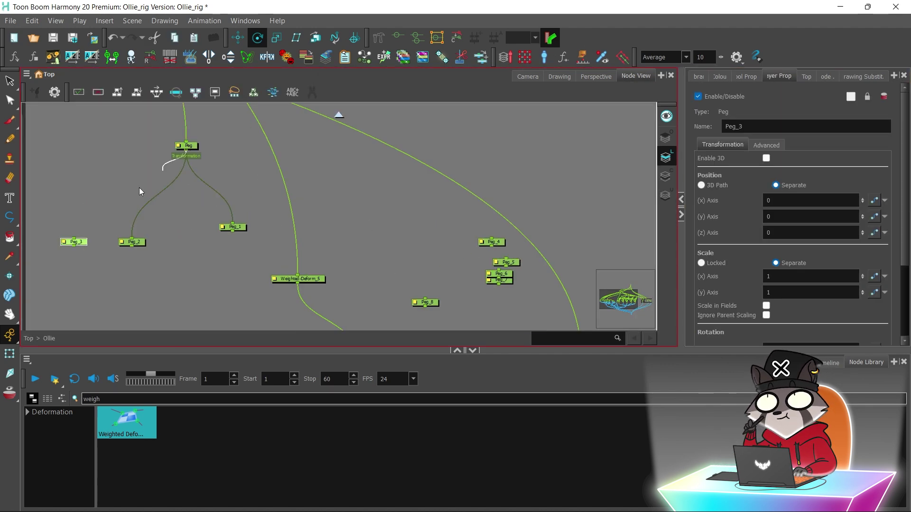
Connect Peg_3 under the Peg node, and place the pivots of Peg_1 and Peg_2 at the body's upper corners.
{"action": "left_click_drag", "start_coordinate": [97, 233], "coordinate": [189, 189]}
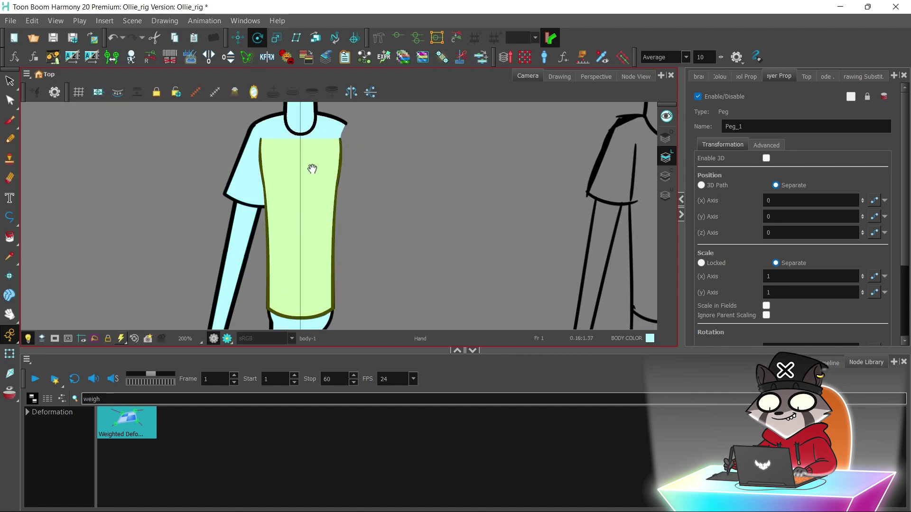
{"action": "left_click_drag", "start_coordinate": [308, 164], "coordinate": [317, 204]}
{"action": "key", "text": "2"}
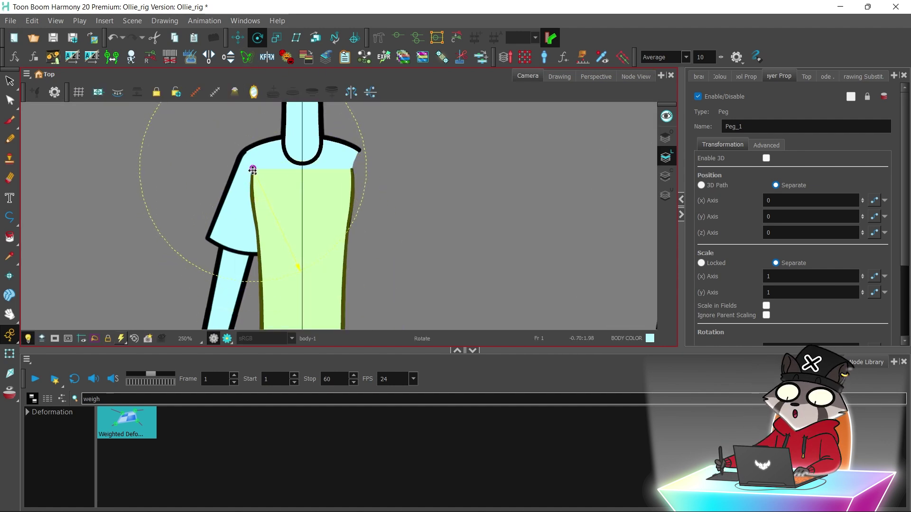
{"action": "left_click", "coordinate": [635, 78]}
{"action": "left_click", "coordinate": [264, 204]}
{"action": "left_click", "coordinate": [527, 76]}
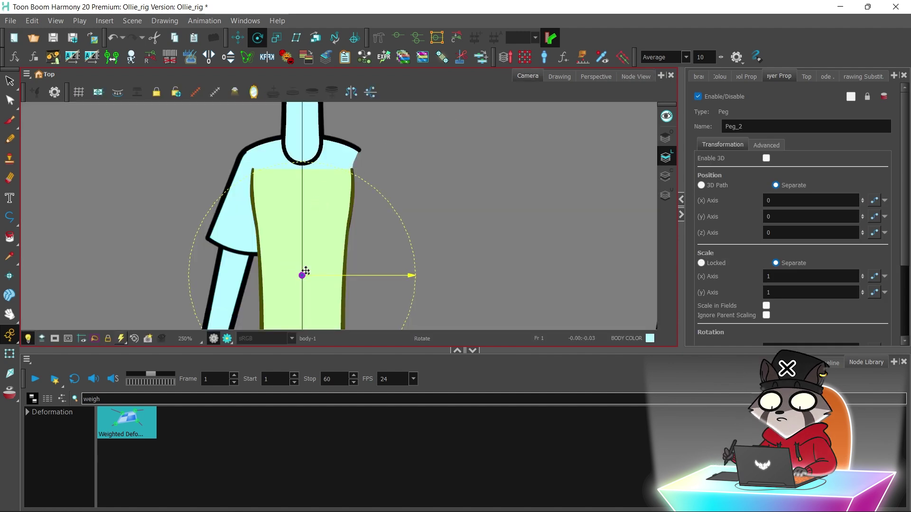
Place the pivots of Peg_3 and Peg_4 at chest height on the body's left and right edges.
{"action": "left_click", "coordinate": [633, 78]}
{"action": "left_click", "coordinate": [218, 206]}
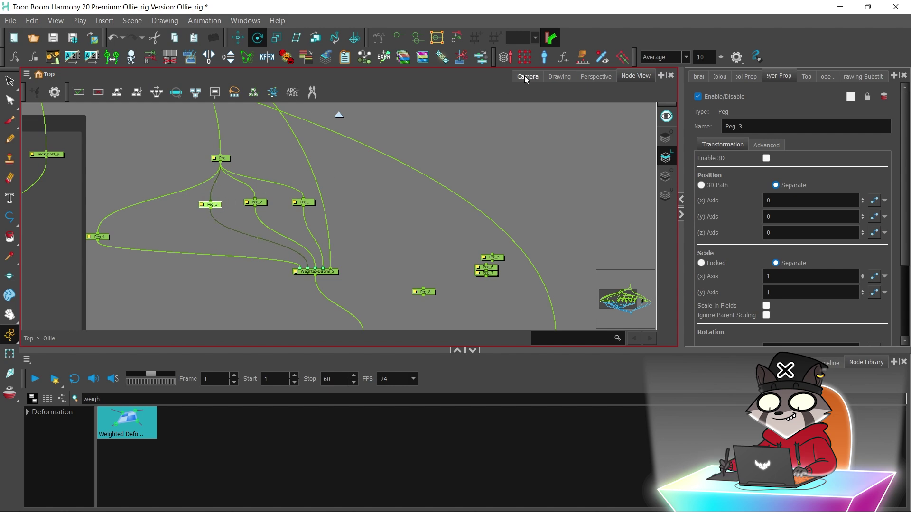
{"action": "left_click", "coordinate": [527, 77]}
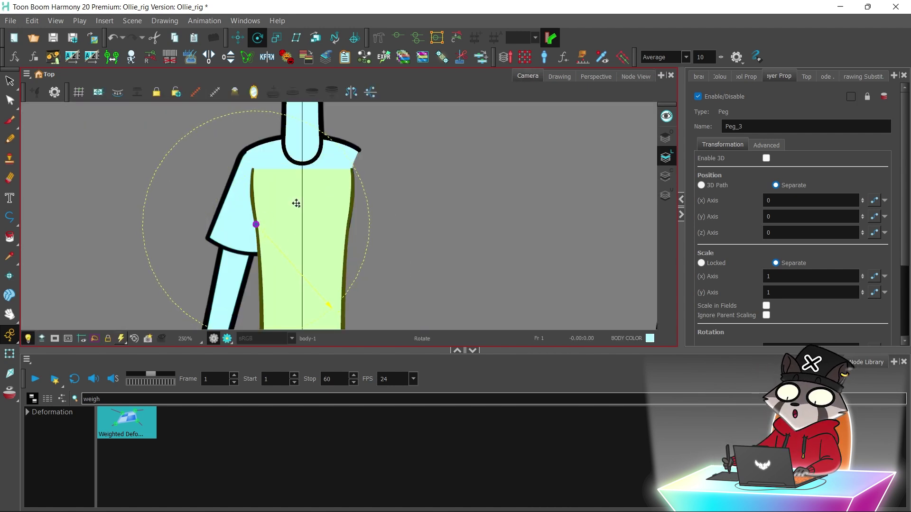
{"action": "left_click", "coordinate": [635, 77]}
{"action": "left_click_drag", "start_coordinate": [106, 243], "coordinate": [192, 208]}
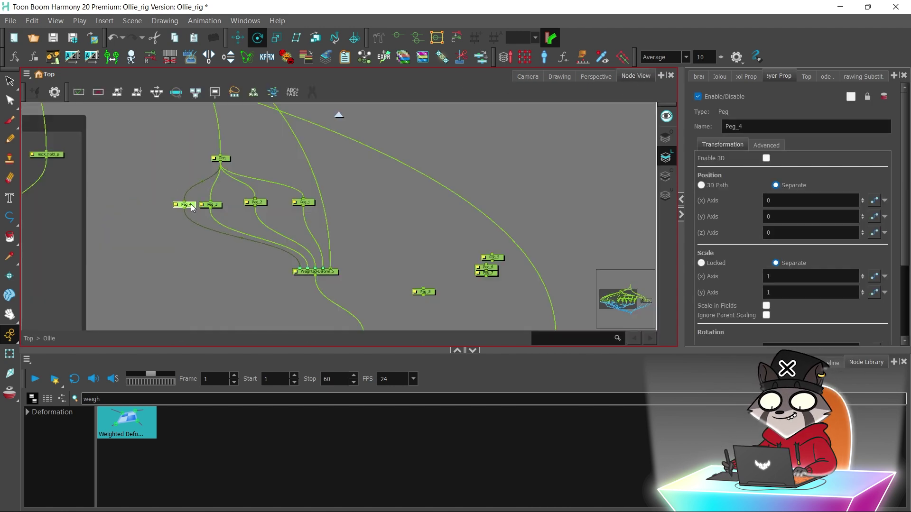
{"action": "left_click", "coordinate": [527, 77]}
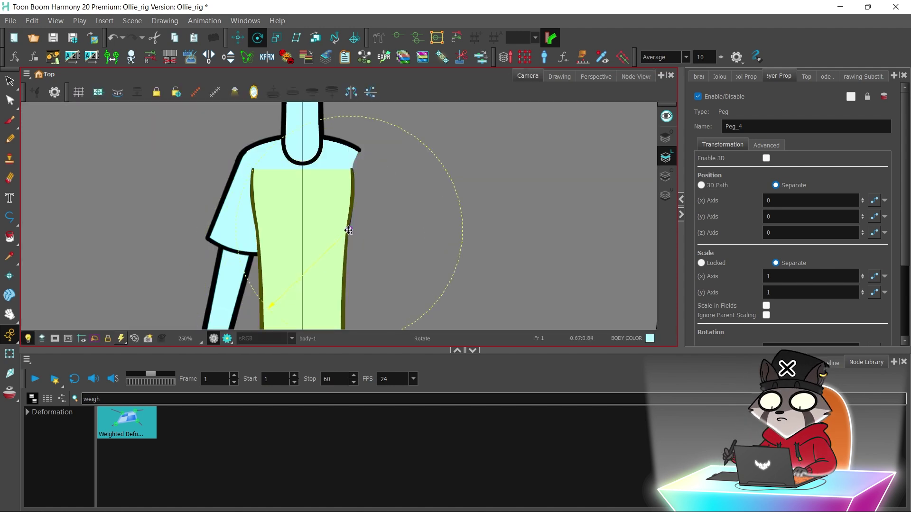
Rename Peg_4 as chest_R_p and Peg_3 as chest_L_p.
{"action": "left_click_drag", "start_coordinate": [756, 124], "coordinate": [648, 118]}
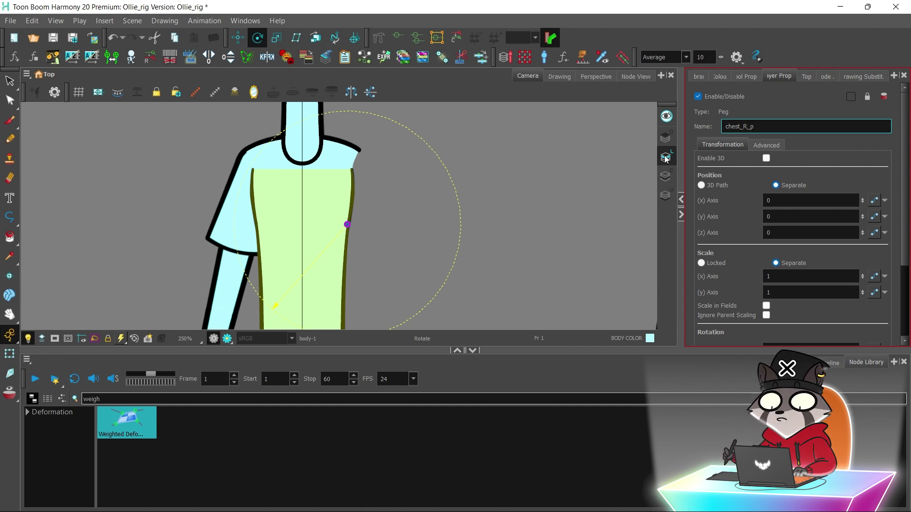
{"action": "left_click", "coordinate": [633, 77]}
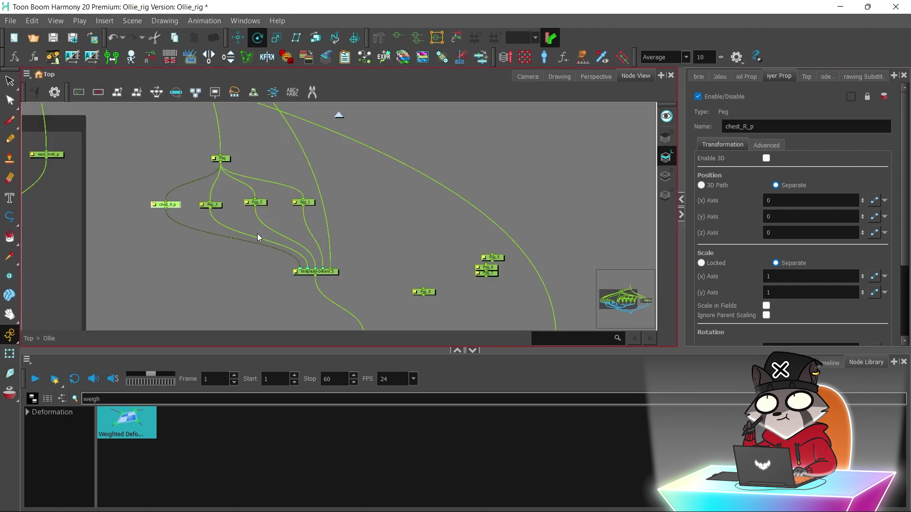
{"action": "left_click", "coordinate": [212, 205]}
{"action": "left_click", "coordinate": [740, 127]}
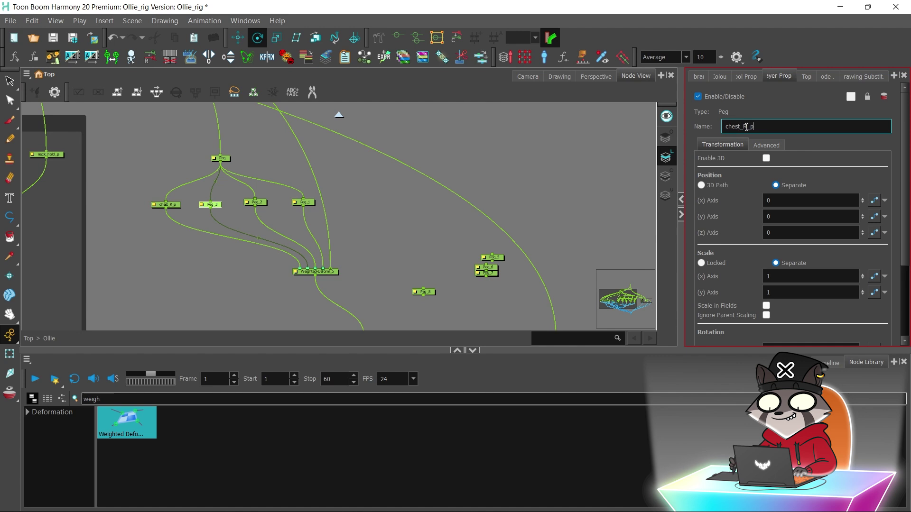
{"action": "type", "text": "chest_L_p"}
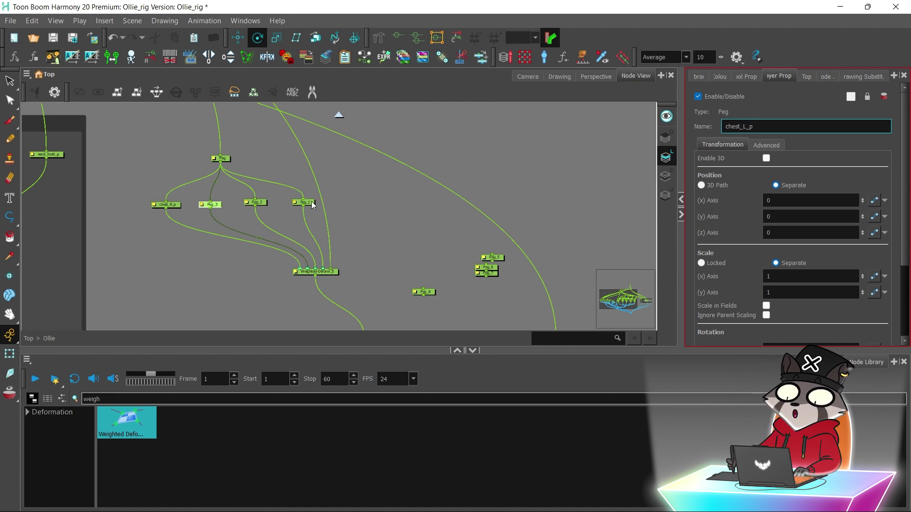
Rename Peg_1 as armpit_L_p and Peg_2 as armpit_R_p.
{"action": "left_click", "coordinate": [311, 203]}
{"action": "double_click", "coordinate": [740, 127]}
{"action": "type", "text": "arm"}
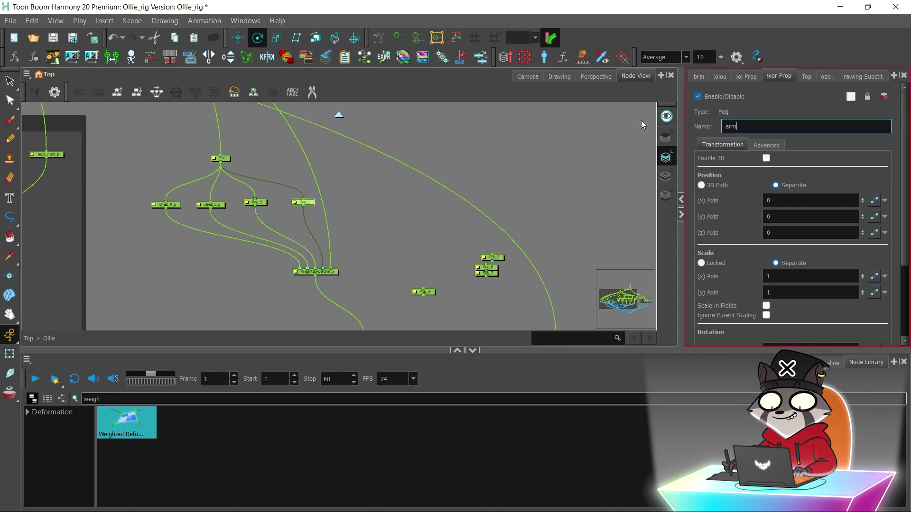
{"action": "type", "text": "pit_L_p"}
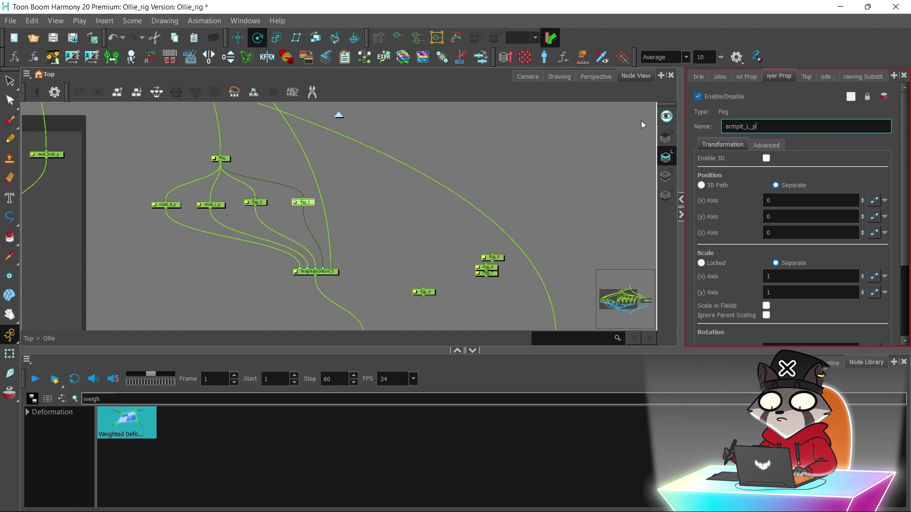
{"action": "left_click", "coordinate": [253, 203]}
{"action": "double_click", "coordinate": [726, 126]}
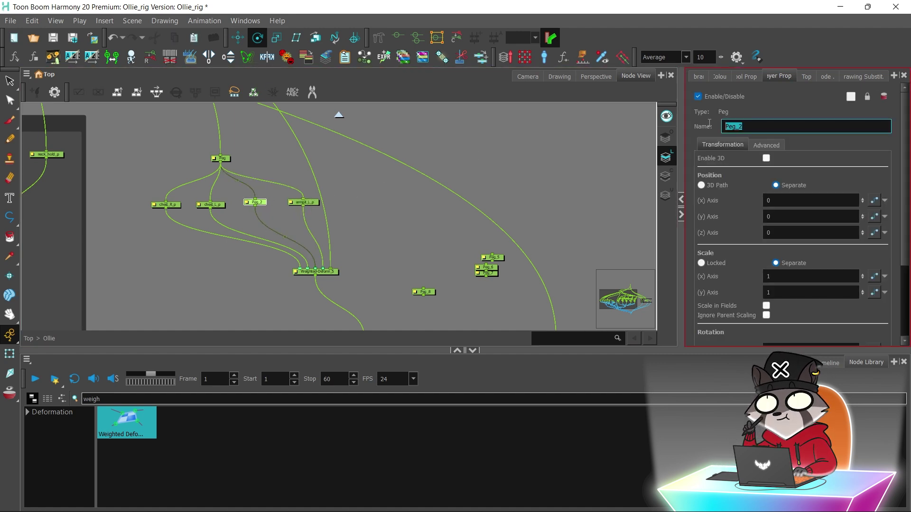
{"action": "type", "text": "armpit_R_p"}
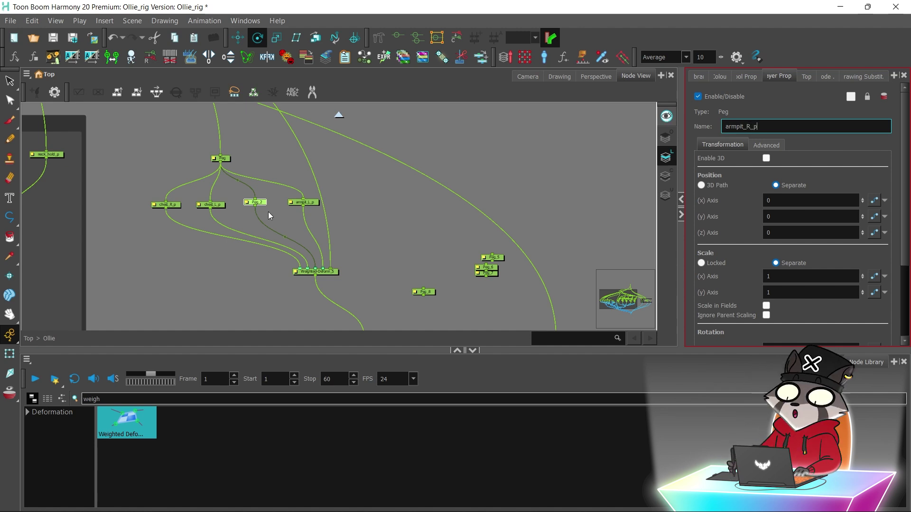
{"action": "left_click", "coordinate": [365, 185]}
{"action": "left_click", "coordinate": [227, 157]}
{"action": "left_click", "coordinate": [526, 76]}
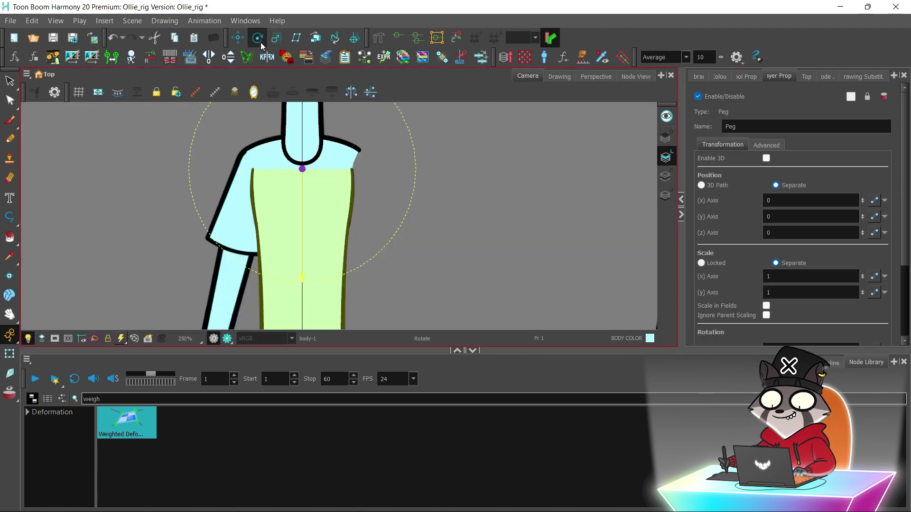
{"action": "left_click", "coordinate": [635, 76]}
Line up Peg_5 and Peg_6 beside chest_R_p and connect both between the parent Peg and the Weighted Deform node.
{"action": "left_click", "coordinate": [337, 245]}
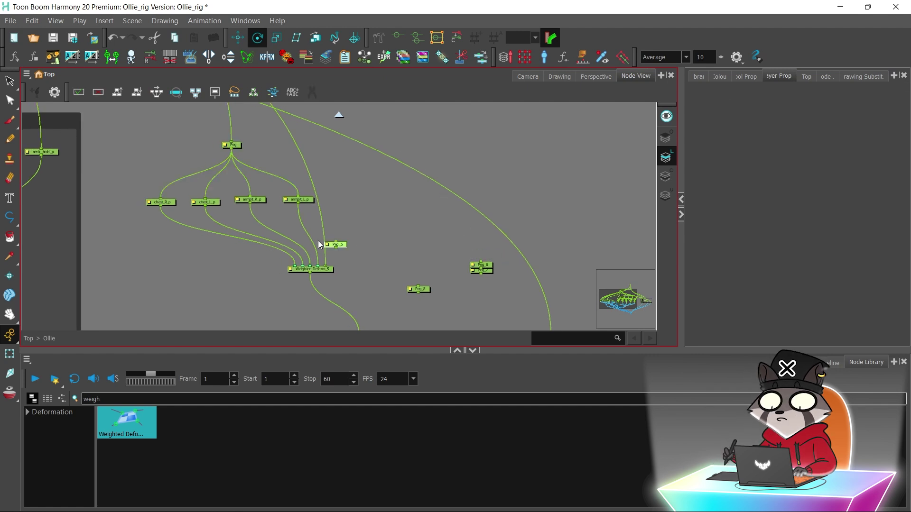
{"action": "left_click", "coordinate": [107, 217]}
{"action": "left_click", "coordinate": [483, 267]}
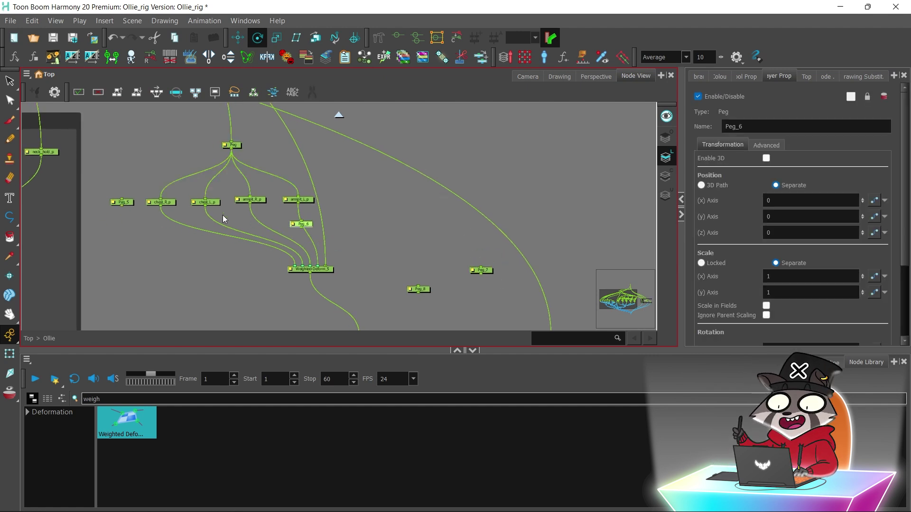
{"action": "left_click_drag", "start_coordinate": [99, 201], "coordinate": [103, 201]}
{"action": "left_click_drag", "start_coordinate": [363, 214], "coordinate": [240, 190]}
{"action": "left_click_drag", "start_coordinate": [101, 140], "coordinate": [81, 147]}
{"action": "left_click_drag", "start_coordinate": [301, 200], "coordinate": [349, 173]}
{"action": "left_click", "coordinate": [423, 142]}
{"action": "left_click_drag", "start_coordinate": [273, 152], "coordinate": [222, 300]}
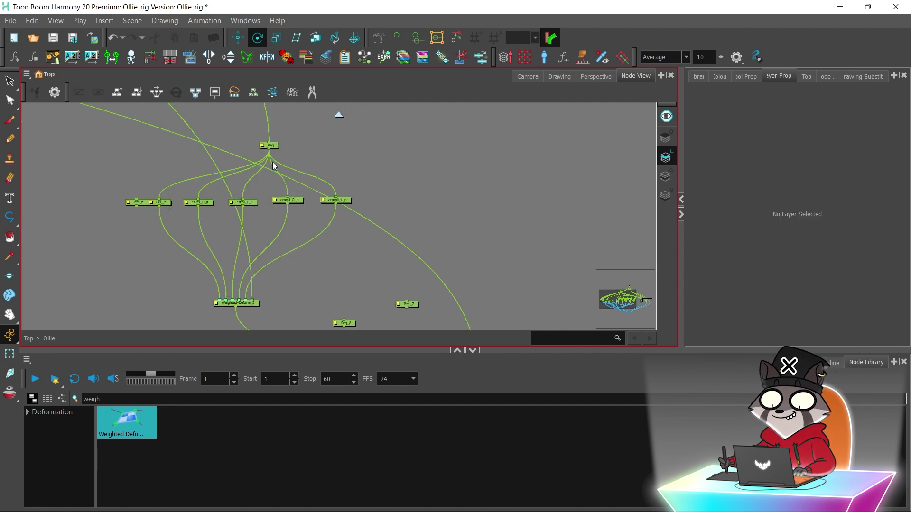
{"action": "left_click_drag", "start_coordinate": [132, 204], "coordinate": [136, 200]}
{"action": "left_click_drag", "start_coordinate": [137, 210], "coordinate": [217, 306]}
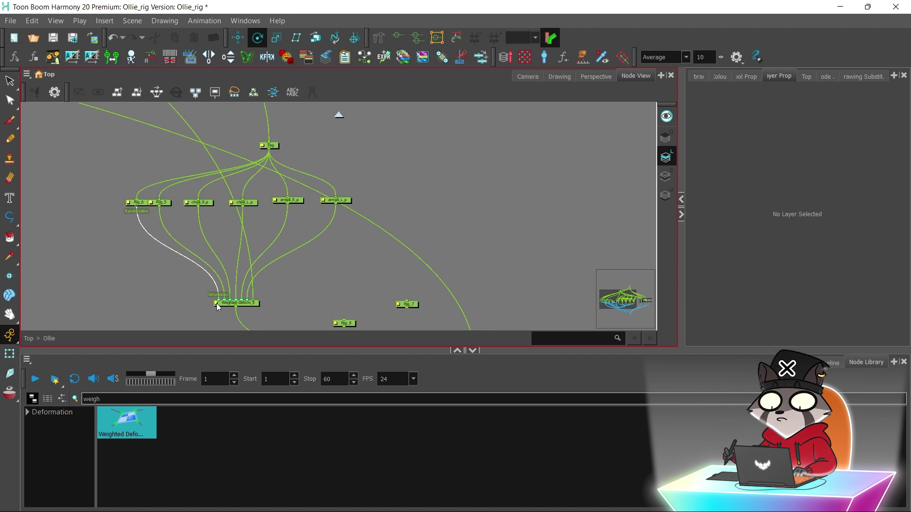
Place Peg_5's pivot at the lower left corner of the body drawing.
{"action": "left_click", "coordinate": [162, 203]}
{"action": "left_click", "coordinate": [528, 76]}
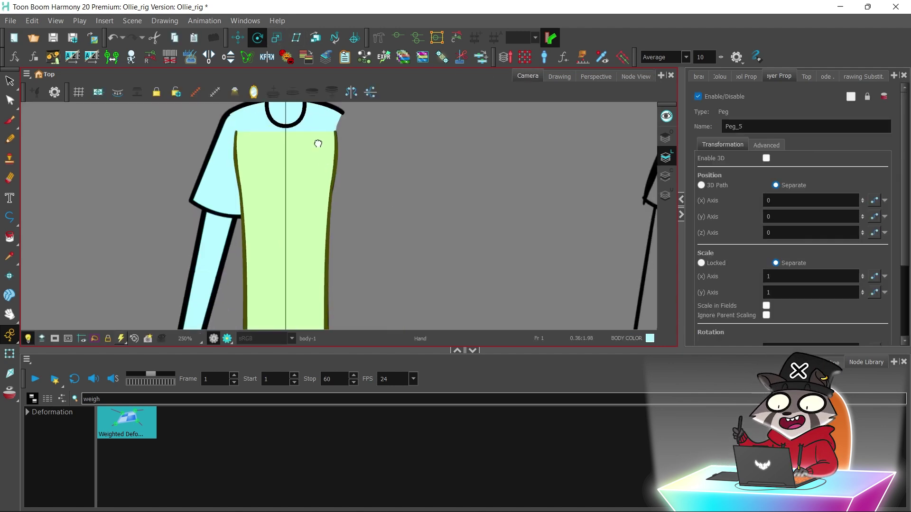
{"action": "scroll", "coordinate": [269, 263], "scroll_direction": "up", "scroll_amount": 5}
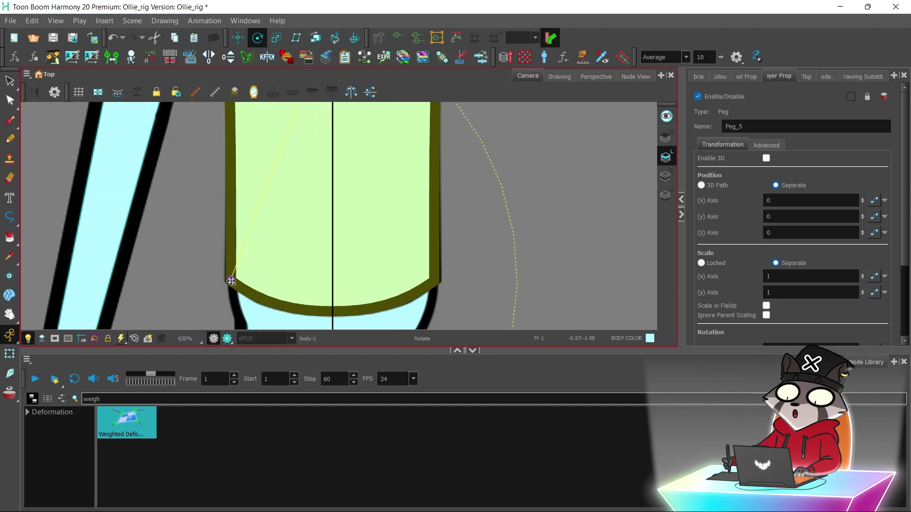
{"action": "scroll", "coordinate": [331, 188], "scroll_direction": "down", "scroll_amount": 3}
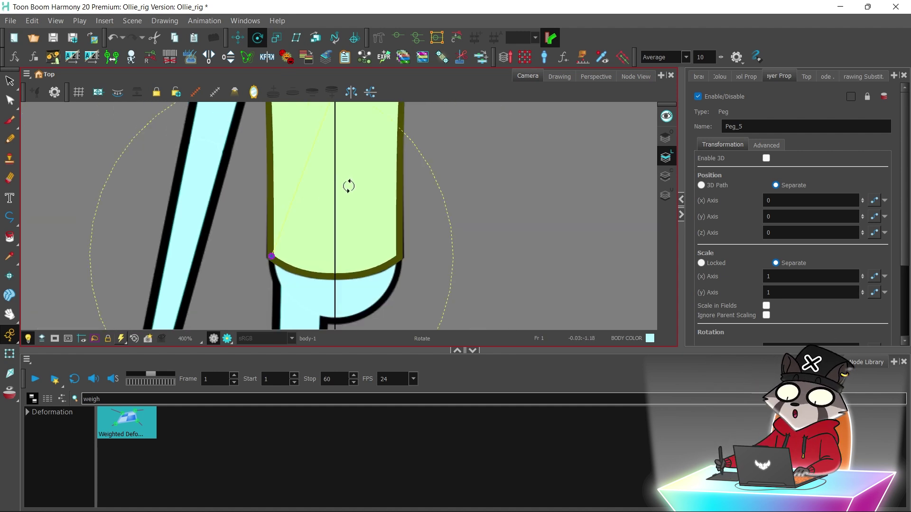
Rename Peg_5 as shirt_end_L.
{"action": "double_click", "coordinate": [734, 126]}
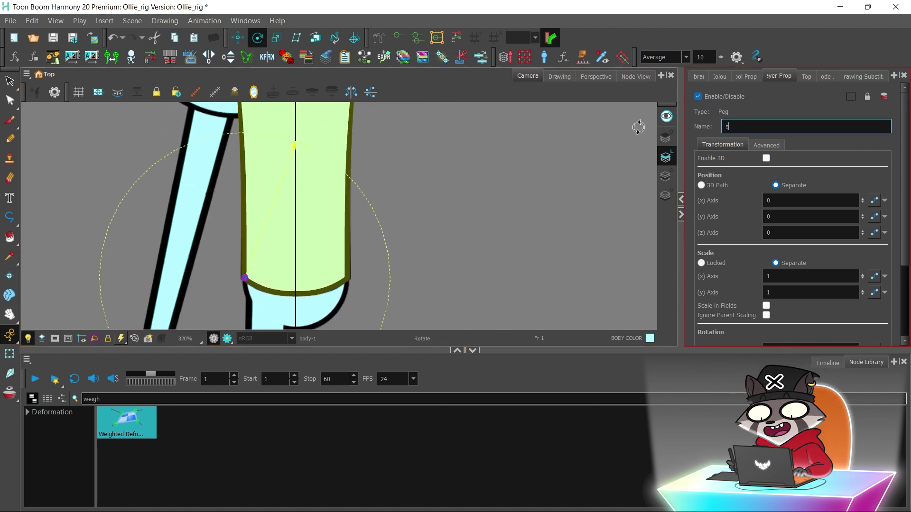
{"action": "type", "text": "shirt_end_L"}
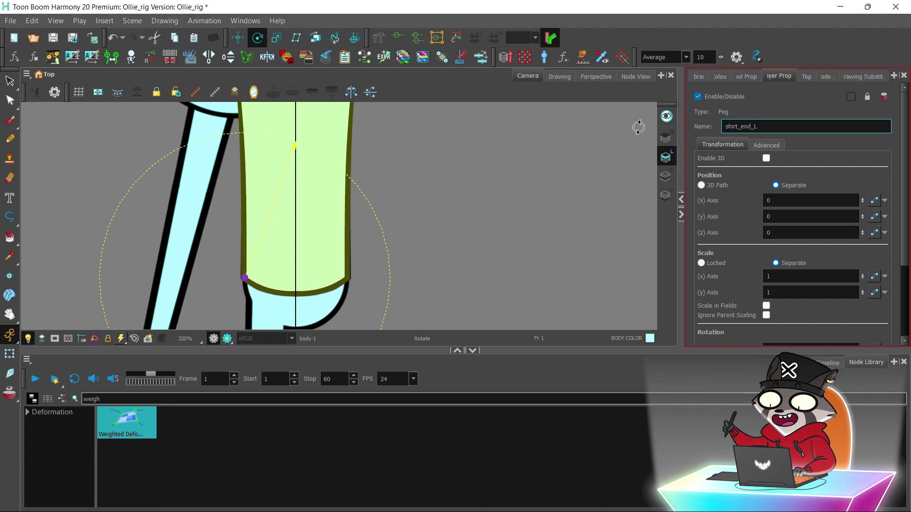
{"action": "left_click", "coordinate": [641, 76]}
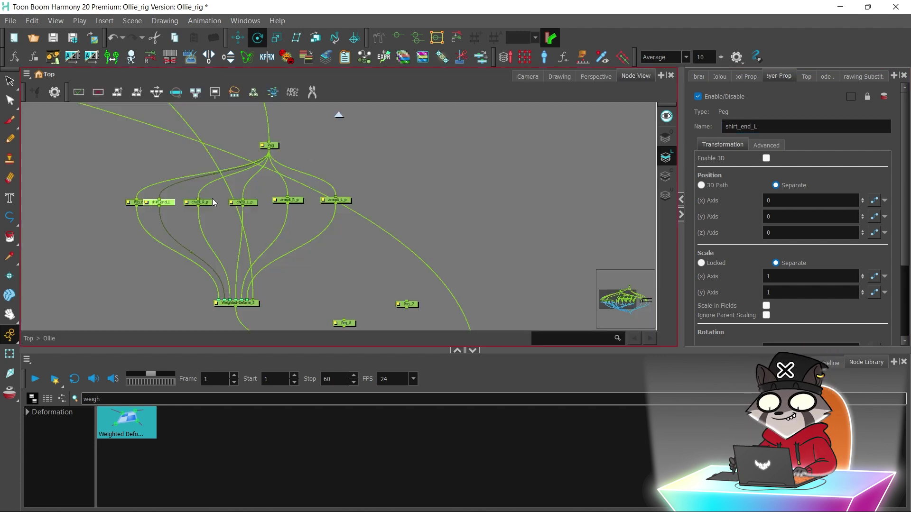
Rename Peg_6 as shirt_end_R, place its pivot at the lower right corner of the body drawing, and save the scene.
{"action": "left_click", "coordinate": [140, 203]}
{"action": "double_click", "coordinate": [734, 126]}
{"action": "type", "text": "shir"}
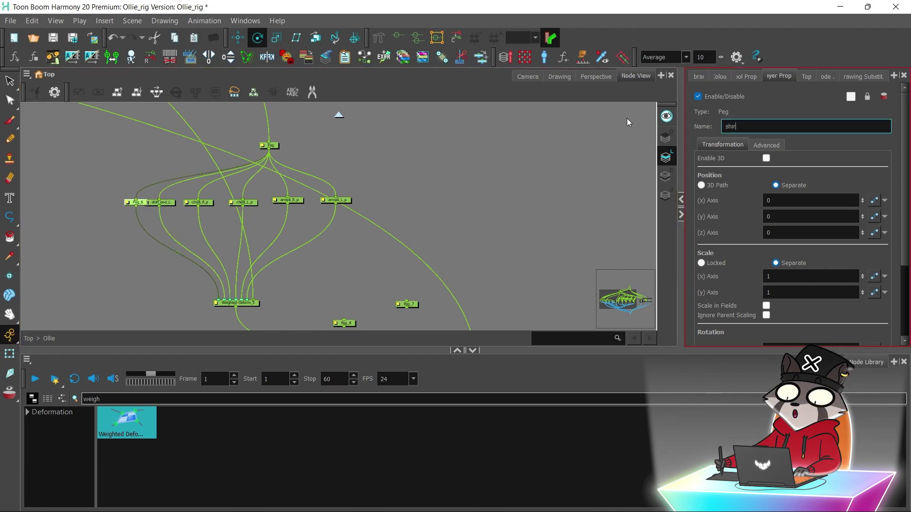
{"action": "type", "text": "t_end_R"}
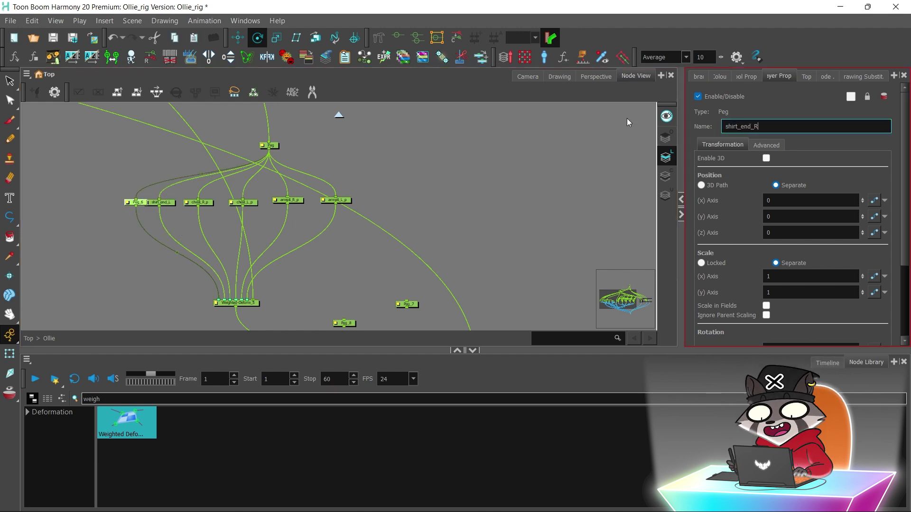
{"action": "left_click", "coordinate": [534, 79]}
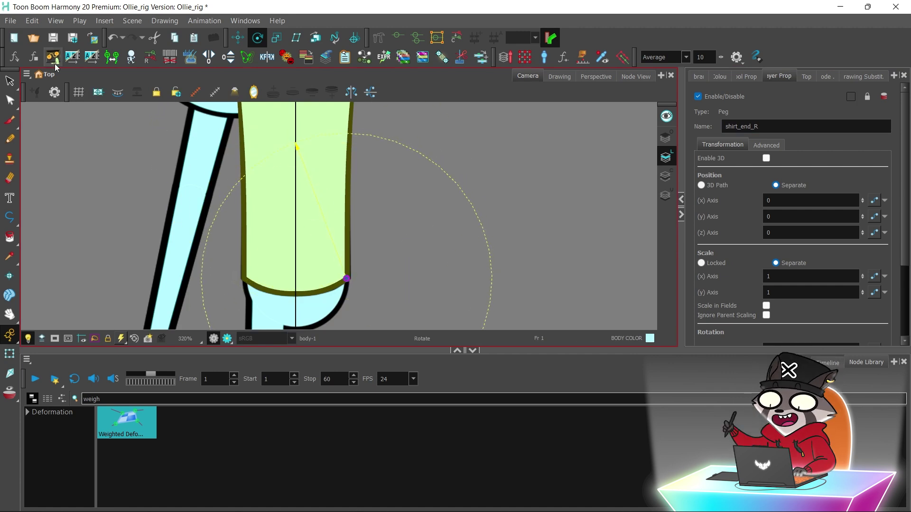
{"action": "left_click", "coordinate": [635, 77]}
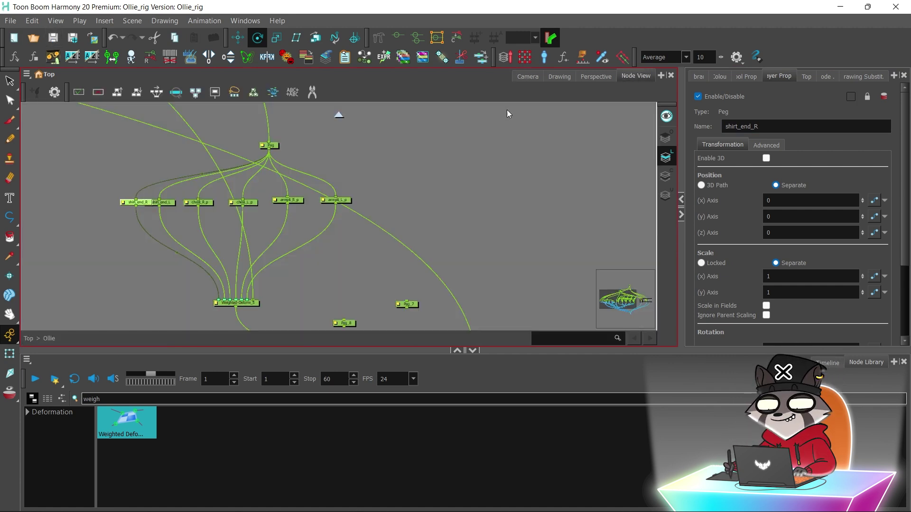
Place Peg_8 beside shirt_end_R, rename it as shirt_end_middle_p, and connect it between the parent Peg and the Weighted Deform node.
{"action": "left_click_drag", "start_coordinate": [383, 310], "coordinate": [188, 224]}
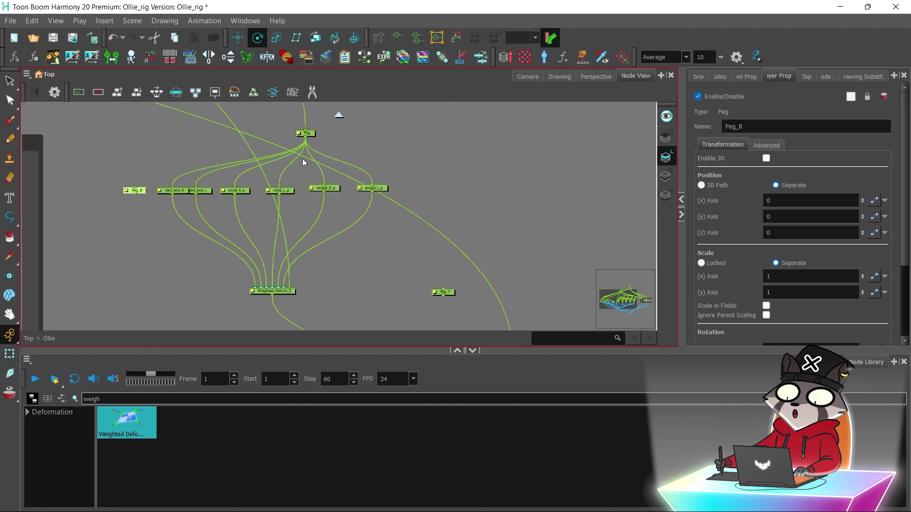
{"action": "left_click_drag", "start_coordinate": [304, 138], "coordinate": [135, 189]}
{"action": "double_click", "coordinate": [733, 126]}
{"action": "type", "text": "shirt_end_middle_p"}
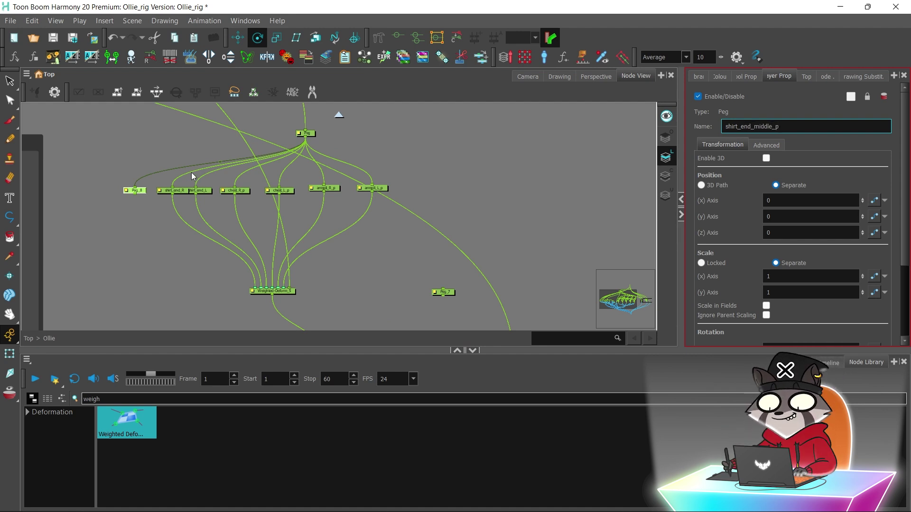
{"action": "left_click_drag", "start_coordinate": [134, 196], "coordinate": [208, 269]}
{"action": "left_click_drag", "start_coordinate": [250, 293], "coordinate": [250, 290]}
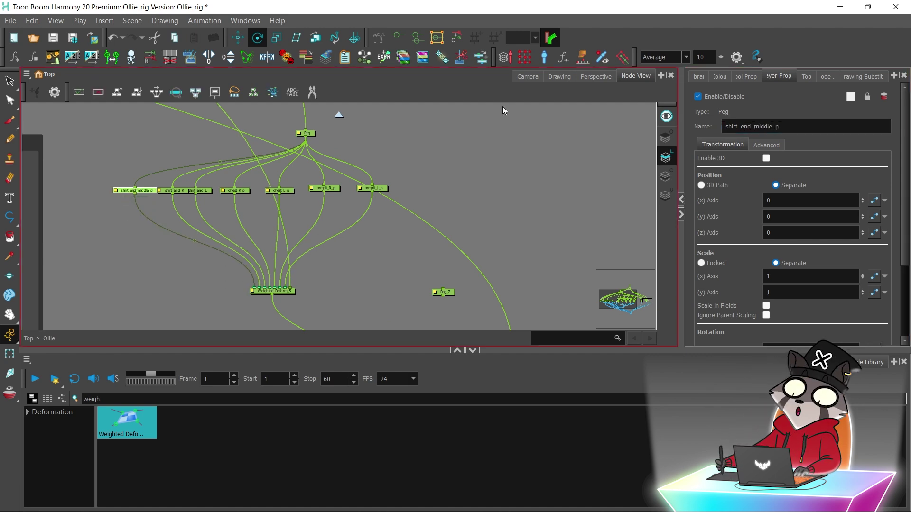
Place shirt_end_middle_p's pivot at the middle of the shirt's bottom edge with pivot X at 0, and undo the test move.
{"action": "left_click", "coordinate": [528, 75]}
{"action": "left_click", "coordinate": [295, 296]}
{"action": "left_click_drag", "start_coordinate": [904, 242], "coordinate": [884, 314]}
{"action": "left_click_drag", "start_coordinate": [826, 311], "coordinate": [730, 303]}
{"action": "type", "text": "0"}
{"action": "left_click", "coordinate": [242, 46]}
{"action": "mouse_move", "coordinate": [366, 235]}
{"action": "left_mouse_down"}
{"action": "mouse_move", "coordinate": [354, 230]}
{"action": "mouse_move", "coordinate": [369, 258]}
{"action": "mouse_move", "coordinate": [340, 218]}
{"action": "mouse_move", "coordinate": [366, 236]}
{"action": "mouse_move", "coordinate": [366, 212]}
{"action": "mouse_move", "coordinate": [361, 221]}
{"action": "left_mouse_up"}
{"action": "key", "text": "ctrl+z"}
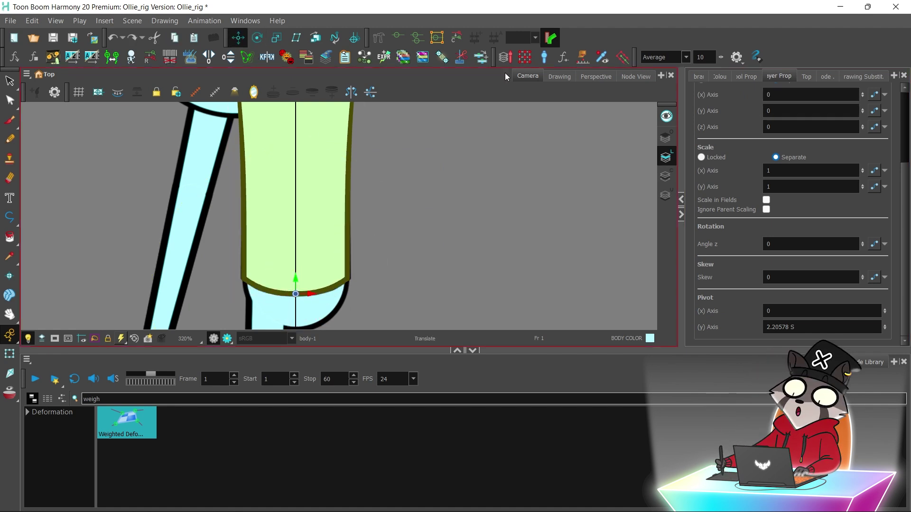
Place Peg_7 above the shirt_end pegs and connect it as the parent of all three.
{"action": "left_click", "coordinate": [637, 76]}
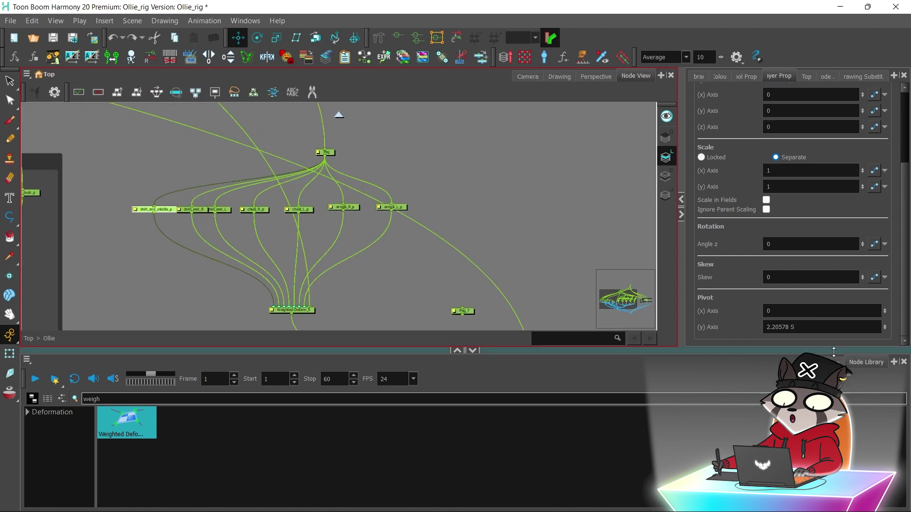
{"action": "left_click_drag", "start_coordinate": [468, 311], "coordinate": [180, 159]}
{"action": "left_click_drag", "start_coordinate": [200, 169], "coordinate": [248, 195]}
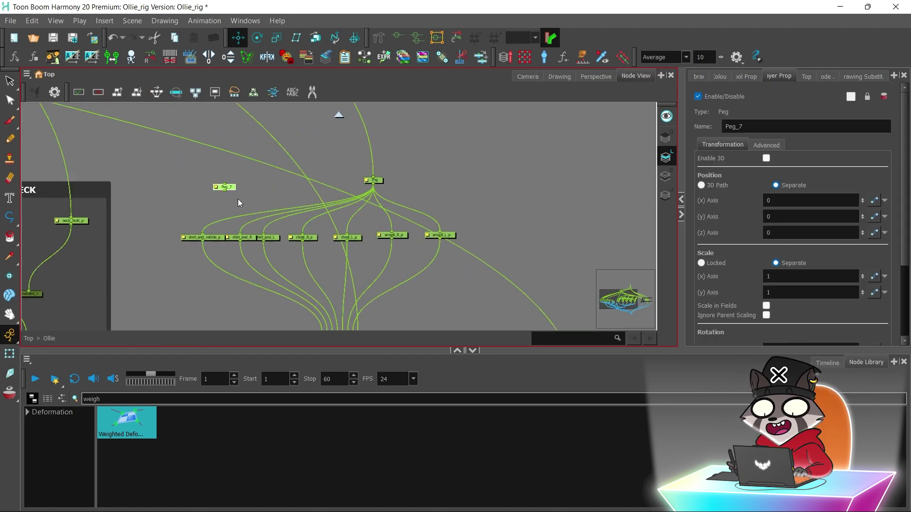
{"action": "key", "text": "2"}
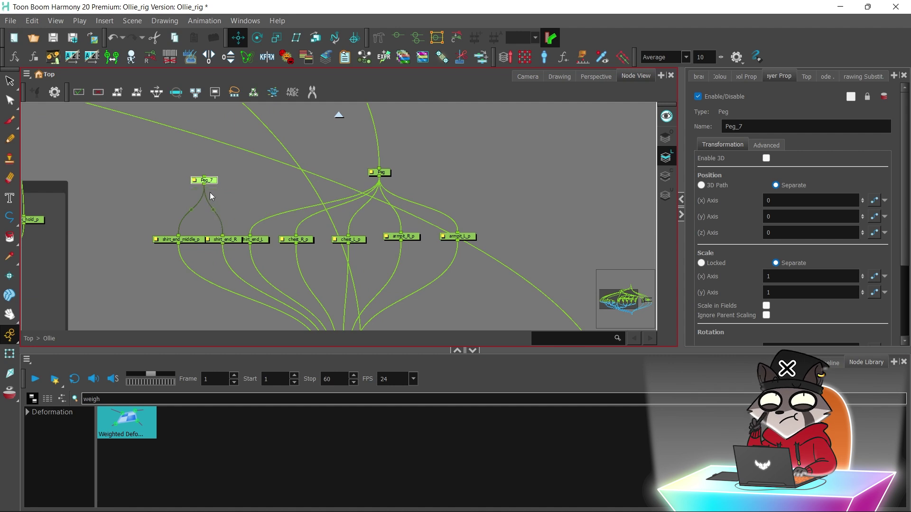
Rename Peg_7 as WAIST_P.
{"action": "left_click", "coordinate": [766, 125]}
{"action": "type", "text": "WAIS"}
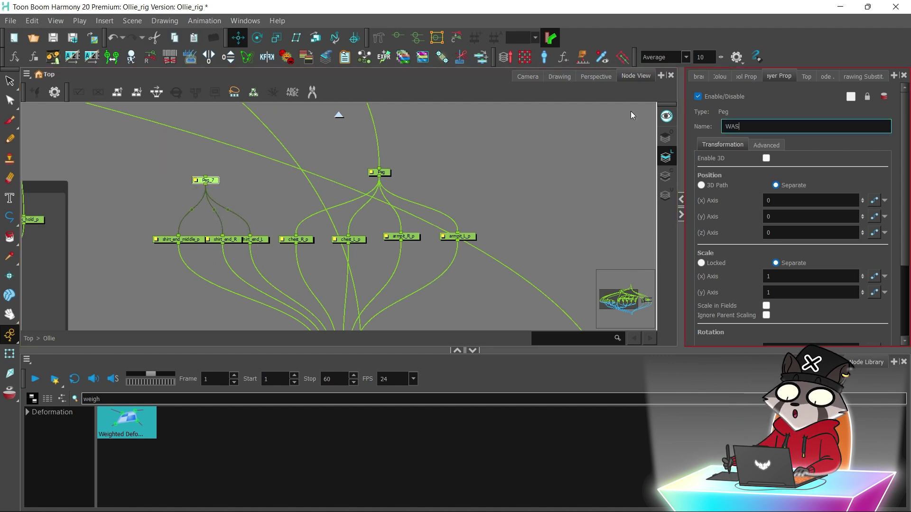
{"action": "type", "text": "T_P"}
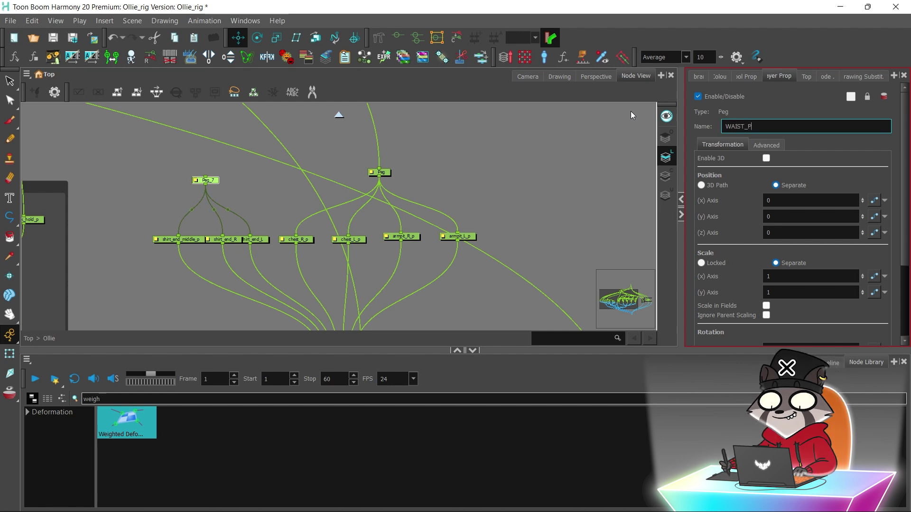
{"action": "key", "text": "Return"}
Try bending the lower body by rotating WAIST_P about its current pivot, and undo the rotation.
{"action": "left_click", "coordinate": [526, 77]}
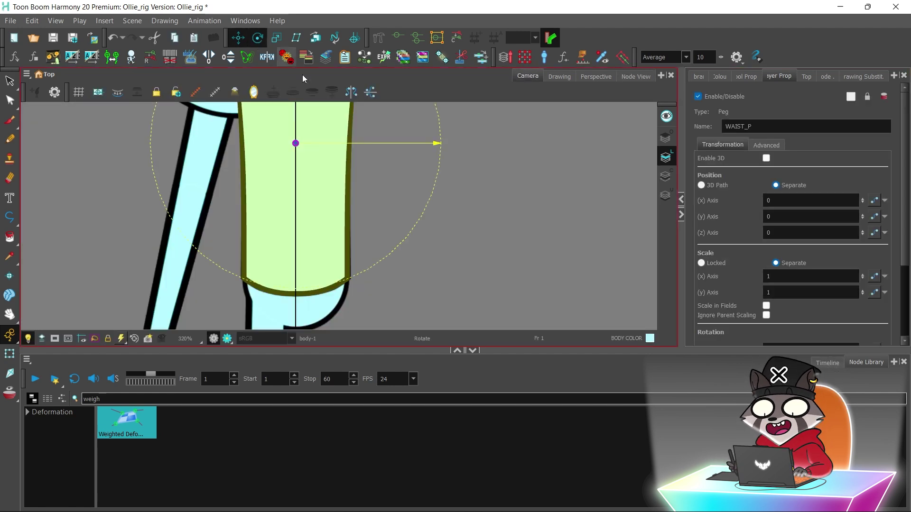
{"action": "left_click_drag", "start_coordinate": [329, 213], "coordinate": [314, 238]}
{"action": "scroll", "coordinate": [377, 241], "scroll_direction": "down", "scroll_amount": 4}
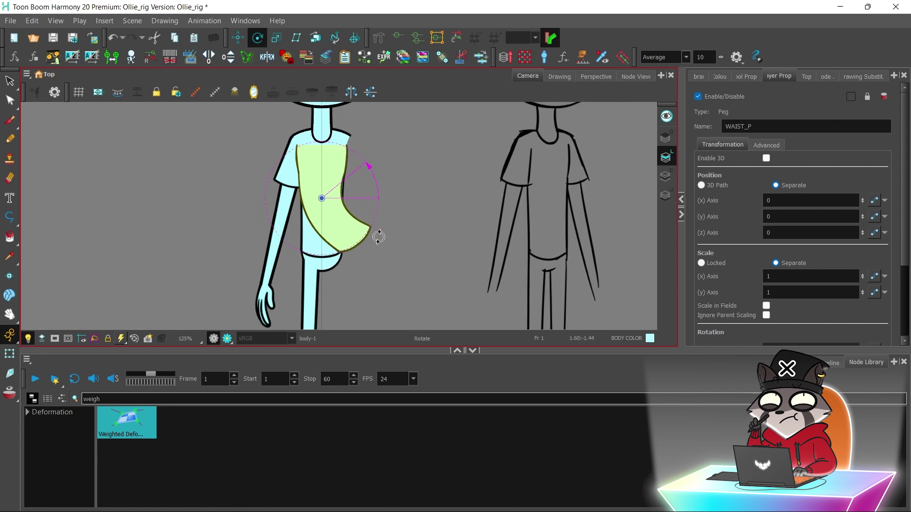
{"action": "key", "text": "ctrl+z"}
Raise WAIST_P's pivot along the body's centre line to chest height, test the lower body's bend, and undo the rotation.
{"action": "left_click_drag", "start_coordinate": [321, 192], "coordinate": [322, 177]}
{"action": "left_click_drag", "start_coordinate": [337, 231], "coordinate": [330, 255]}
{"action": "left_click_drag", "start_coordinate": [423, 216], "coordinate": [328, 252]}
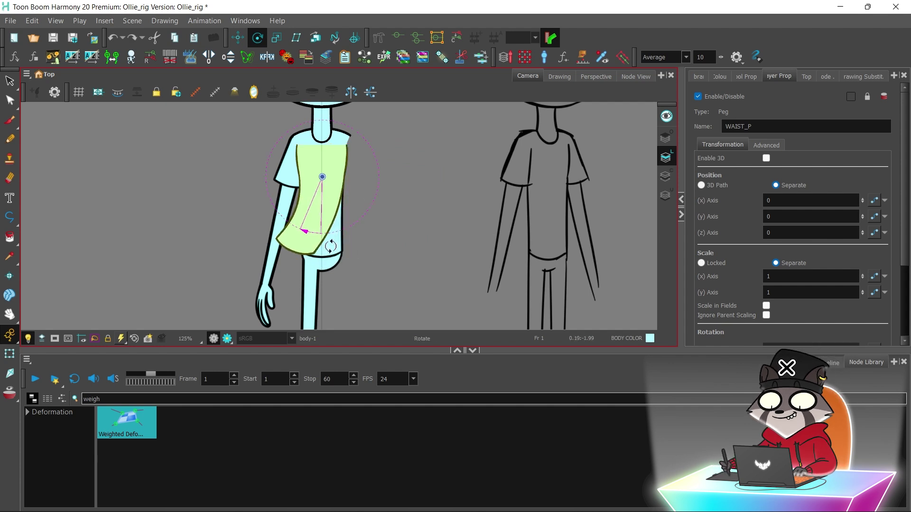
{"action": "key", "text": "ctrl+z"}
Save the scene and open WAIST_P's pivot X value for editing.
{"action": "left_click", "coordinate": [767, 125]}
{"action": "left_click", "coordinate": [52, 38]}
{"action": "left_click", "coordinate": [628, 75]}
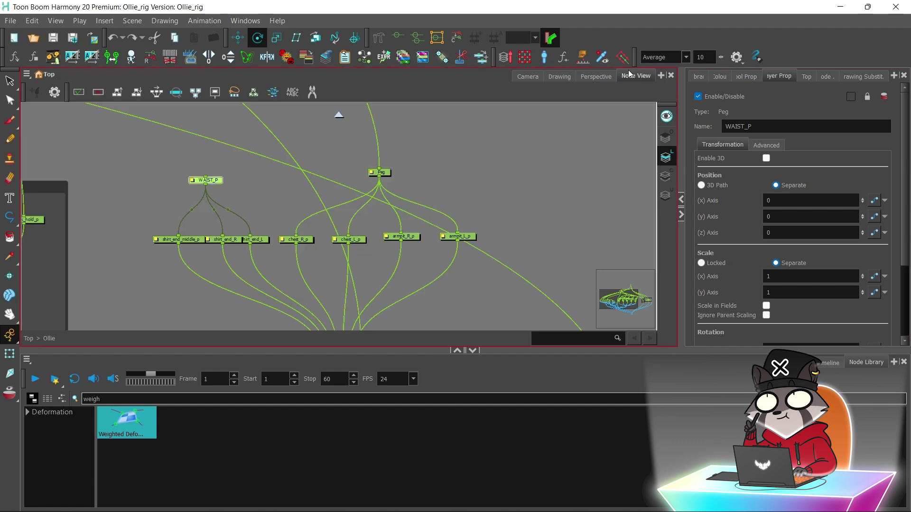
{"action": "scroll", "coordinate": [838, 306], "scroll_direction": "down", "scroll_amount": 3}
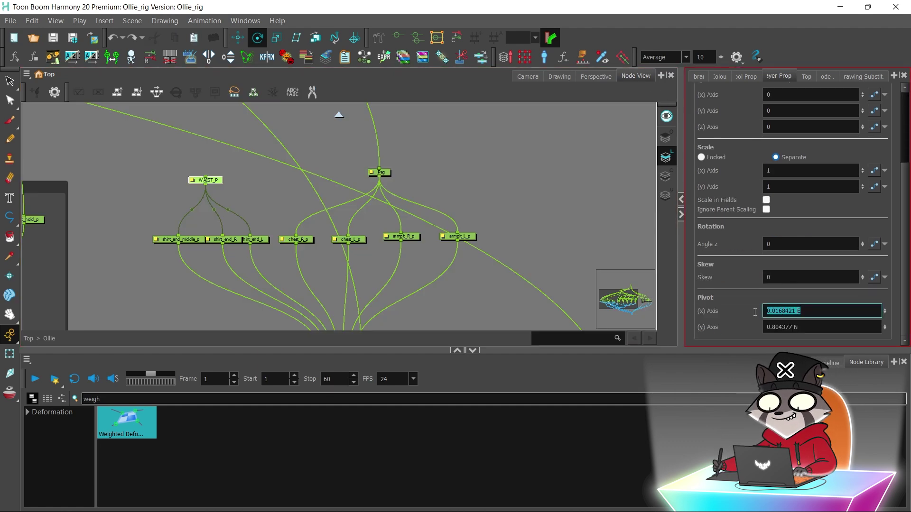
Spread out WAIST_P with its shirt_end pegs and the parent Peg with its chest and armpit pegs into two separate groups.
{"action": "left_click_drag", "start_coordinate": [223, 134], "coordinate": [251, 206]}
{"action": "key", "text": "1"}
{"action": "left_click_drag", "start_coordinate": [235, 252], "coordinate": [211, 189]}
{"action": "left_click", "coordinate": [248, 246]}
{"action": "left_click_drag", "start_coordinate": [297, 247], "coordinate": [327, 189]}
{"action": "left_click_drag", "start_coordinate": [372, 221], "coordinate": [439, 126]}
{"action": "left_click_drag", "start_coordinate": [420, 259], "coordinate": [552, 198]}
{"action": "left_click_drag", "start_coordinate": [385, 260], "coordinate": [510, 198]}
{"action": "left_click_drag", "start_coordinate": [353, 261], "coordinate": [464, 203]}
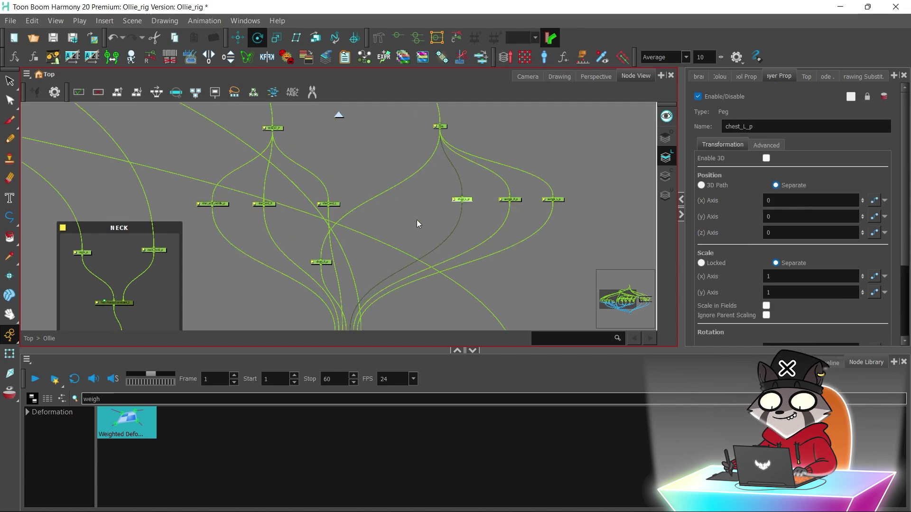
{"action": "left_click_drag", "start_coordinate": [321, 261], "coordinate": [412, 200]}
Place UPPERBOD_P's pivot at the base of the neck, test the upper body's movement, and undo the test changes.
{"action": "left_click", "coordinate": [299, 196]}
{"action": "left_click", "coordinate": [527, 78]}
{"action": "left_click_drag", "start_coordinate": [348, 217], "coordinate": [349, 189]}
{"action": "key", "text": "1"}
{"action": "left_click_drag", "start_coordinate": [358, 156], "coordinate": [330, 180]}
{"action": "key", "text": "2"}
{"action": "key", "text": "ctrl+z"}
{"action": "key", "text": "ctrl+z"}
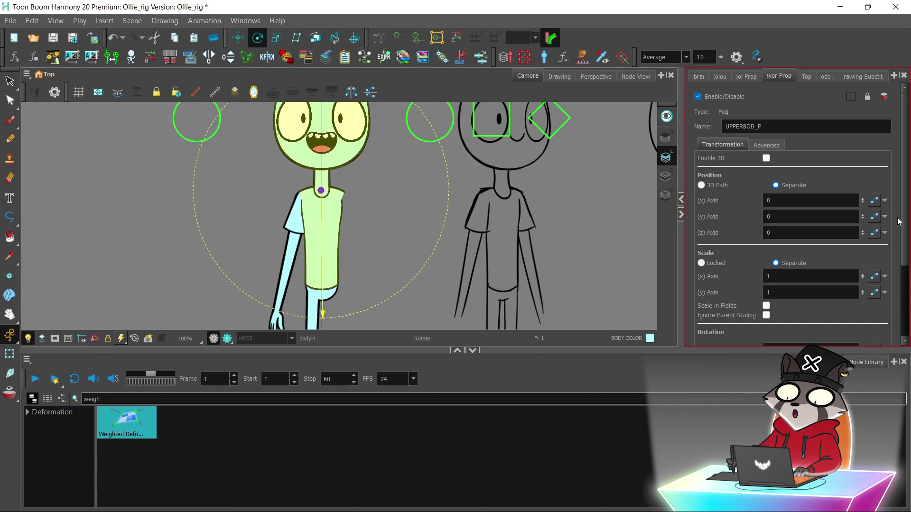
Set UPPERBOD_P's pivot X to 0 and check the upper body's movement.
{"action": "scroll", "coordinate": [874, 337], "scroll_direction": "down", "scroll_amount": 3}
{"action": "triple_click", "coordinate": [807, 310]}
{"action": "type", "text": "0"}
{"action": "left_click_drag", "start_coordinate": [401, 197], "coordinate": [379, 168]}
{"action": "left_click", "coordinate": [10, 354]}
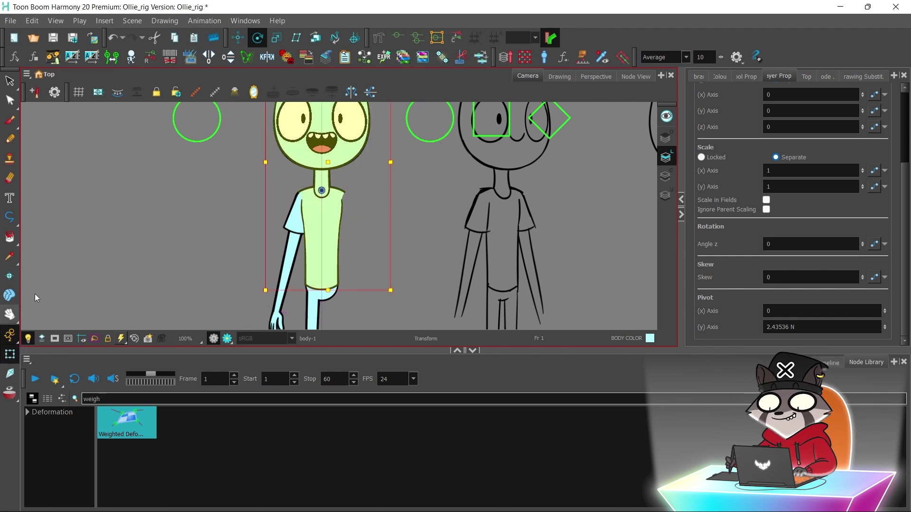
{"action": "key", "text": "Escape"}
Add another Weighted Deform node beside the body's existing one, near the shoulders drawing.
{"action": "left_click", "coordinate": [624, 78]}
{"action": "left_click_drag", "start_coordinate": [397, 189], "coordinate": [224, 108]}
{"action": "scroll", "coordinate": [346, 204], "scroll_direction": "down", "scroll_amount": 1}
{"action": "left_click_drag", "start_coordinate": [412, 215], "coordinate": [217, 104]}
{"action": "left_click_drag", "start_coordinate": [482, 325], "coordinate": [217, 178]}
{"action": "scroll", "coordinate": [296, 199], "scroll_direction": "up", "scroll_amount": 4}
{"action": "left_click_drag", "start_coordinate": [206, 311], "coordinate": [283, 255]}
{"action": "left_click", "coordinate": [193, 258]}
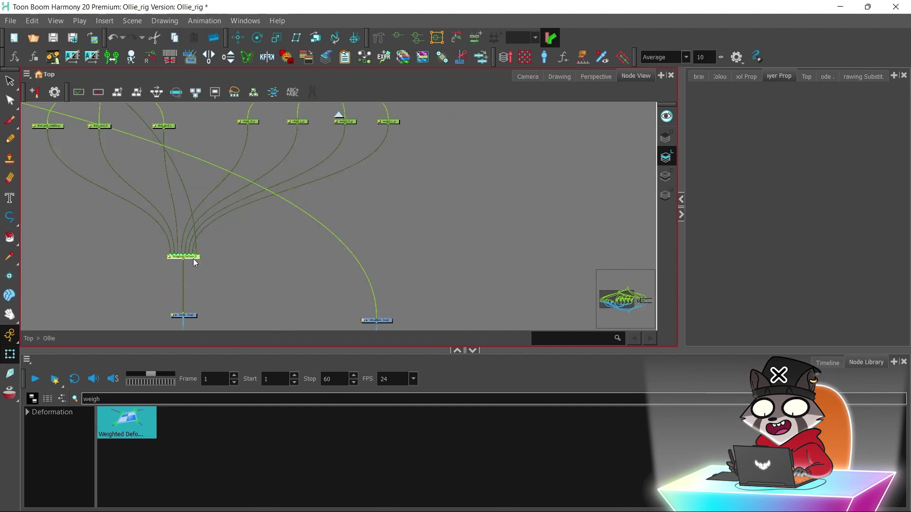
{"action": "left_click_drag", "start_coordinate": [127, 422], "coordinate": [386, 265]}
Search the node library for peg, add Peg nodes near the new Weighted Deform node, and save the scene.
{"action": "double_click", "coordinate": [92, 399]}
{"action": "type", "text": "peg"}
{"action": "left_click_drag", "start_coordinate": [423, 422], "coordinate": [427, 280]}
{"action": "left_click", "coordinate": [309, 158]}
{"action": "scroll", "coordinate": [304, 200], "scroll_direction": "down", "scroll_amount": 5}
{"action": "left_click", "coordinate": [53, 38]}
Translate UPPERBOD_P down and to the right to test how the body drawing deforms.
{"action": "left_click_drag", "start_coordinate": [319, 160], "coordinate": [545, 163]}
{"action": "left_click", "coordinate": [349, 124]}
{"action": "left_click", "coordinate": [528, 77]}
{"action": "left_click", "coordinate": [238, 38]}
{"action": "mouse_move", "coordinate": [416, 178]}
{"action": "left_mouse_down"}
{"action": "mouse_move", "coordinate": [384, 155]}
{"action": "mouse_move", "coordinate": [442, 184]}
{"action": "mouse_move", "coordinate": [466, 212]}
{"action": "left_mouse_up"}
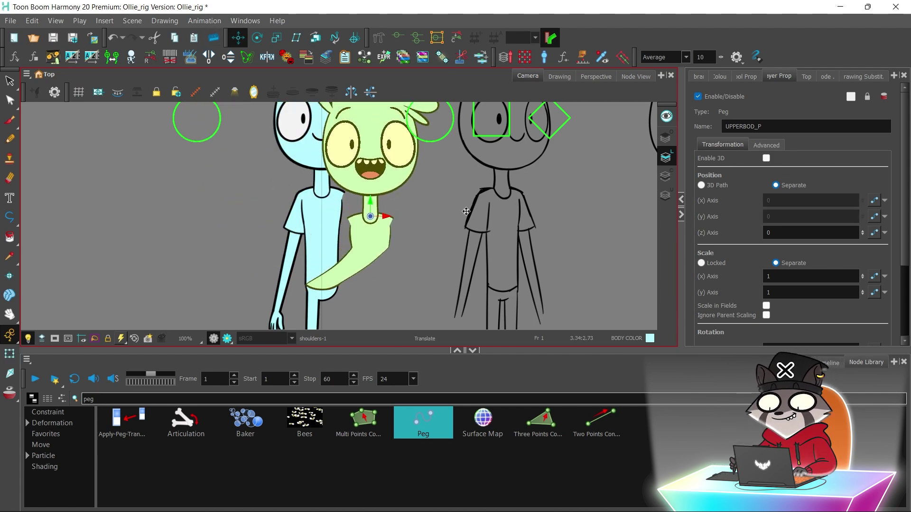
Move chest_R_p's pivot outward from the body, setting its pivot X to 1.5 E.
{"action": "left_click", "coordinate": [638, 76]}
{"action": "scroll", "coordinate": [496, 189], "scroll_direction": "down", "scroll_amount": 3}
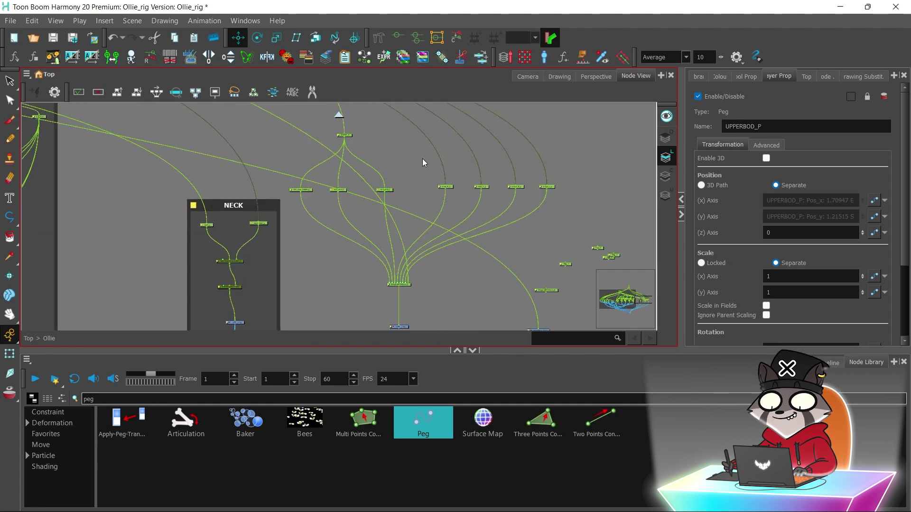
{"action": "scroll", "coordinate": [422, 161], "scroll_direction": "up", "scroll_amount": 2}
{"action": "left_click_drag", "start_coordinate": [431, 199], "coordinate": [243, 204]}
{"action": "left_click", "coordinate": [278, 216]}
{"action": "left_click", "coordinate": [528, 76]}
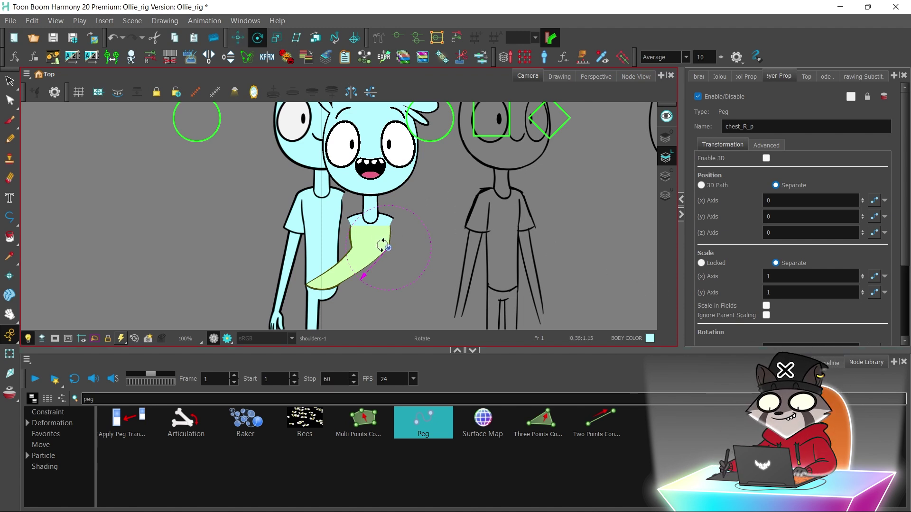
{"action": "left_click_drag", "start_coordinate": [391, 249], "coordinate": [410, 250]}
{"action": "scroll", "coordinate": [898, 208], "scroll_direction": "down", "scroll_amount": 3}
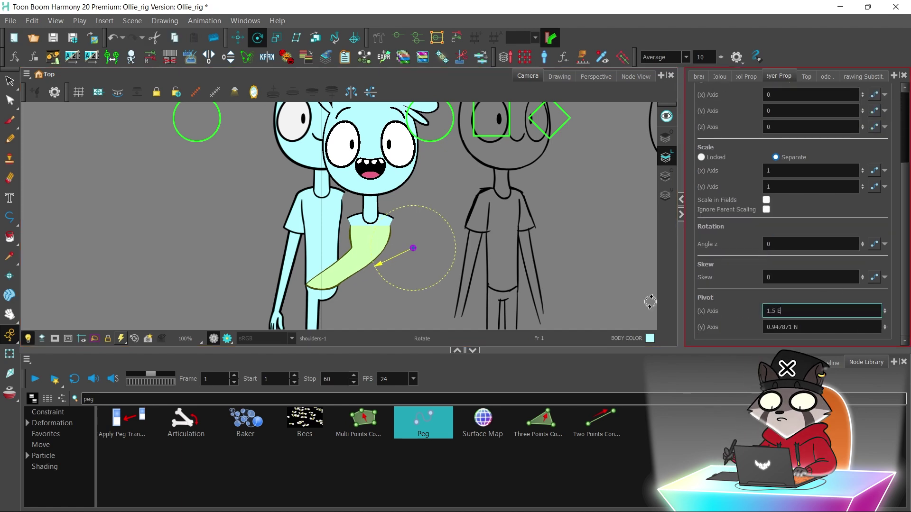
Set chest_L_p's pivot X to 1.5 W and check the body's shape.
{"action": "left_click", "coordinate": [629, 76]}
{"action": "left_click", "coordinate": [334, 214]}
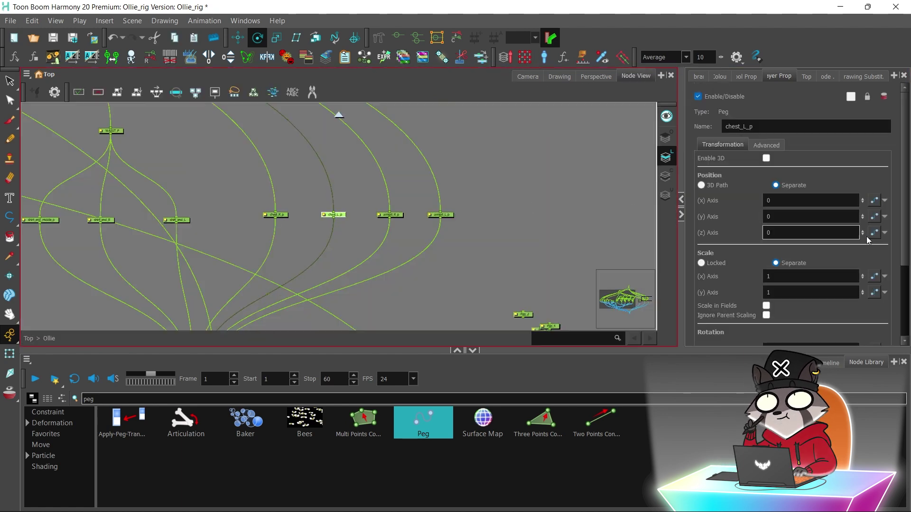
{"action": "scroll", "coordinate": [799, 305], "scroll_direction": "down", "scroll_amount": 3}
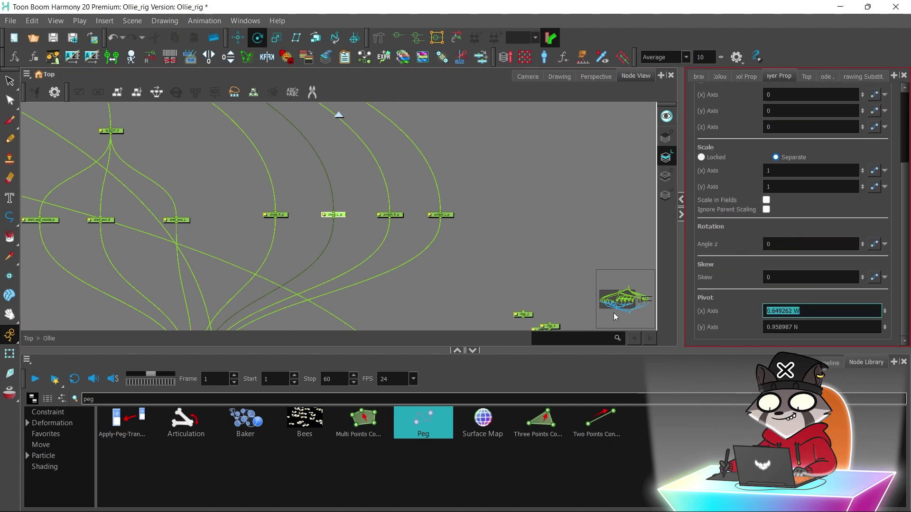
{"action": "left_click", "coordinate": [526, 76]}
Reposition UPPERBOD_P in the node network above the waist, chest and armpit pegs, and look over the surrounding nodes.
{"action": "left_click", "coordinate": [620, 74]}
{"action": "scroll", "coordinate": [264, 220], "scroll_direction": "up", "scroll_amount": 6}
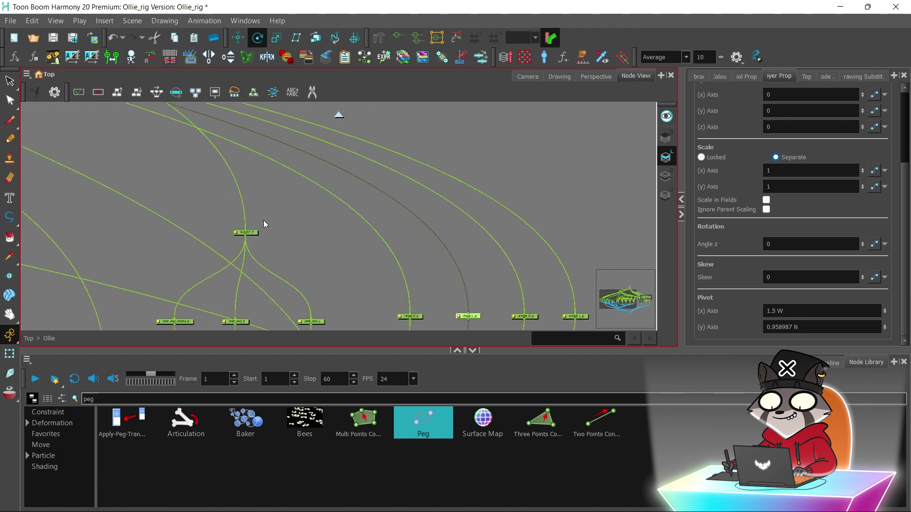
{"action": "scroll", "coordinate": [172, 194], "scroll_direction": "down", "scroll_amount": 2}
{"action": "left_click_drag", "start_coordinate": [102, 152], "coordinate": [301, 249]}
{"action": "left_click_drag", "start_coordinate": [191, 174], "coordinate": [279, 54]}
{"action": "scroll", "coordinate": [326, 142], "scroll_direction": "down", "scroll_amount": 2}
{"action": "left_click_drag", "start_coordinate": [326, 143], "coordinate": [310, 164]}
{"action": "left_click_drag", "start_coordinate": [276, 121], "coordinate": [278, 122]}
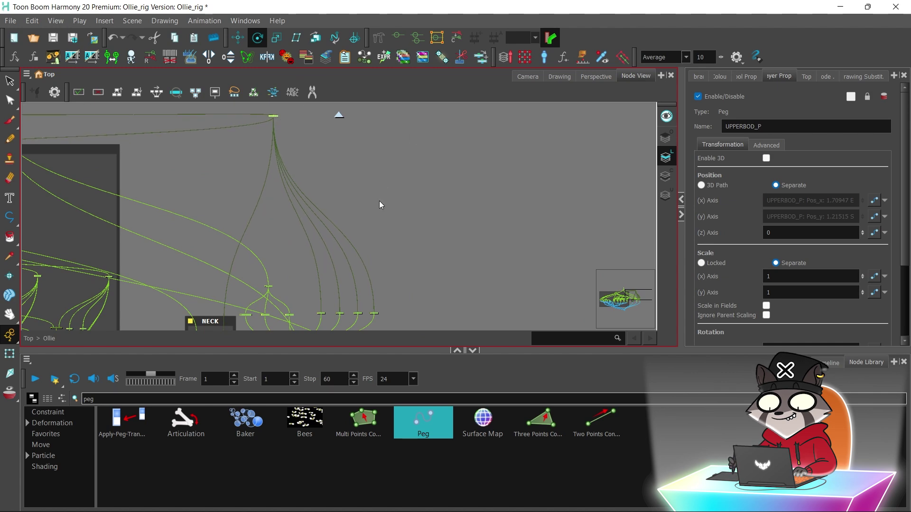
{"action": "left_click_drag", "start_coordinate": [381, 267], "coordinate": [344, 175]}
{"action": "scroll", "coordinate": [345, 176], "scroll_direction": "down", "scroll_amount": 4}
{"action": "left_click_drag", "start_coordinate": [408, 160], "coordinate": [201, 290]}
{"action": "left_click_drag", "start_coordinate": [236, 225], "coordinate": [231, 167]}
{"action": "left_click", "coordinate": [378, 122]}
{"action": "scroll", "coordinate": [369, 224], "scroll_direction": "up", "scroll_amount": 5}
{"action": "left_click_drag", "start_coordinate": [379, 121], "coordinate": [432, 186]}
{"action": "scroll", "coordinate": [391, 172], "scroll_direction": "up", "scroll_amount": 2}
{"action": "scroll", "coordinate": [432, 186], "scroll_direction": "up", "scroll_amount": 3}
{"action": "left_click_drag", "start_coordinate": [323, 171], "coordinate": [379, 284]}
Test-rotate UPPERBOD_P, undo the rotation, and reset the upper body to its original position.
{"action": "left_click", "coordinate": [317, 151]}
{"action": "left_click", "coordinate": [528, 76]}
{"action": "left_click_drag", "start_coordinate": [421, 203], "coordinate": [412, 187]}
{"action": "key", "text": "ctrl+z"}
{"action": "left_click", "coordinate": [827, 363]}
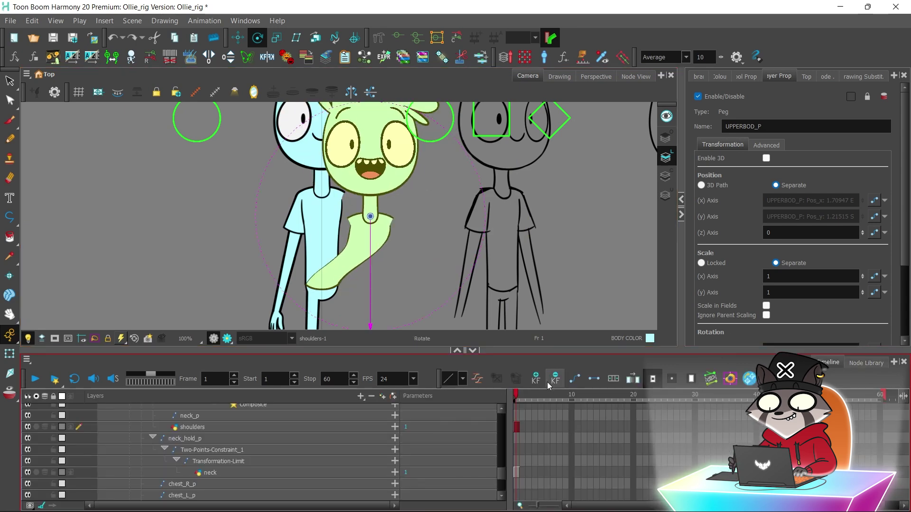
{"action": "key", "text": "r"}
{"action": "key", "text": "shift+t"}
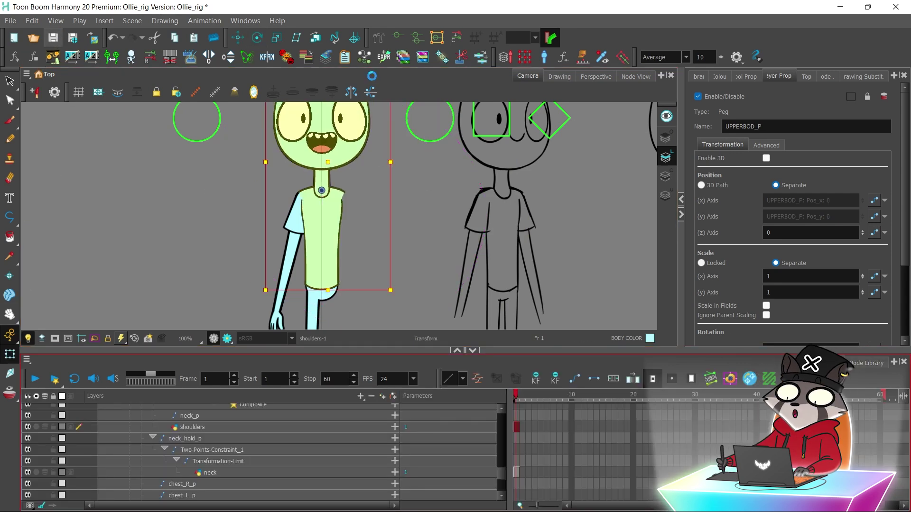
Reposition BODY_P above UPPERBOD_P in the node network.
{"action": "left_click", "coordinate": [635, 76]}
{"action": "scroll", "coordinate": [295, 147], "scroll_direction": "up", "scroll_amount": 5}
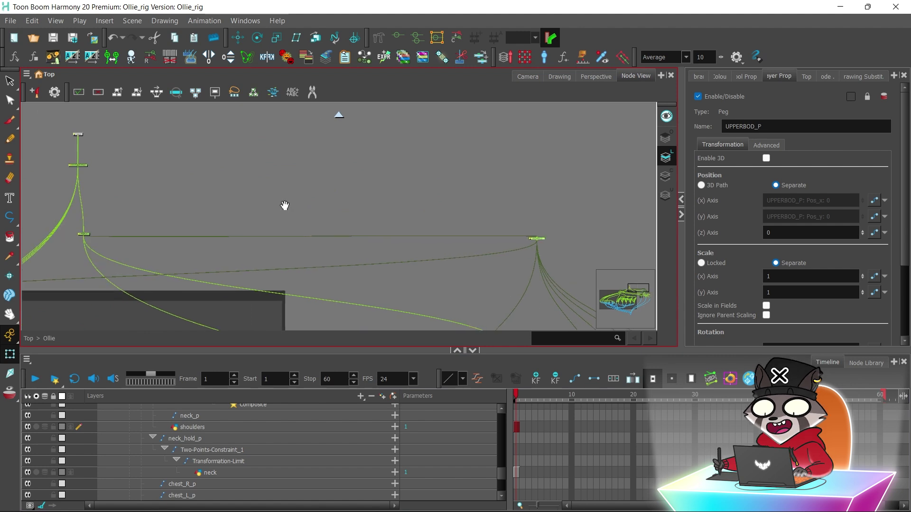
{"action": "left_click_drag", "start_coordinate": [85, 235], "coordinate": [285, 106]}
{"action": "scroll", "coordinate": [312, 163], "scroll_direction": "down", "scroll_amount": 2}
{"action": "mouse_move", "coordinate": [308, 185]}
{"action": "left_mouse_down"}
{"action": "mouse_move", "coordinate": [310, 139]}
{"action": "mouse_move", "coordinate": [315, 190]}
{"action": "left_mouse_up"}
{"action": "key", "text": "2"}
{"action": "key", "text": "2"}
{"action": "left_click_drag", "start_coordinate": [274, 152], "coordinate": [262, 215]}
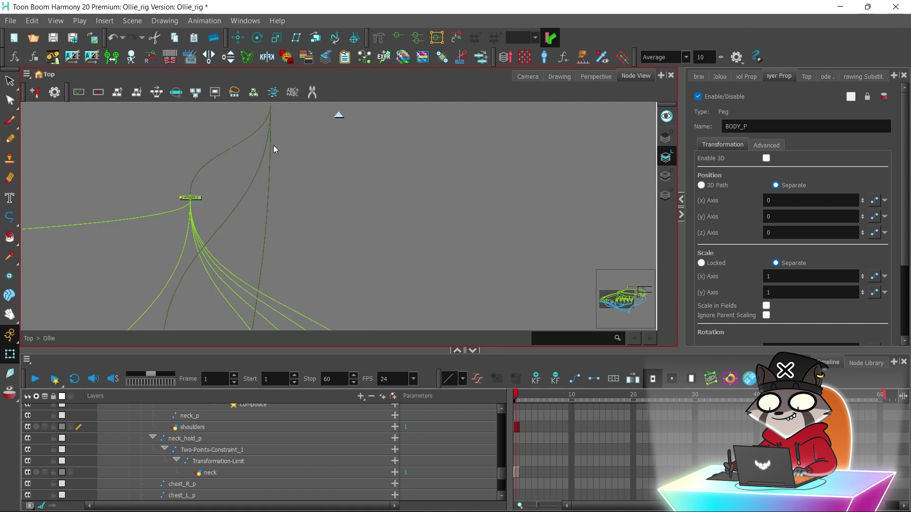
{"action": "left_click_drag", "start_coordinate": [281, 141], "coordinate": [305, 132]}
Test-rotate WAIST_P about its pivot and undo the rotation.
{"action": "left_click", "coordinate": [244, 216]}
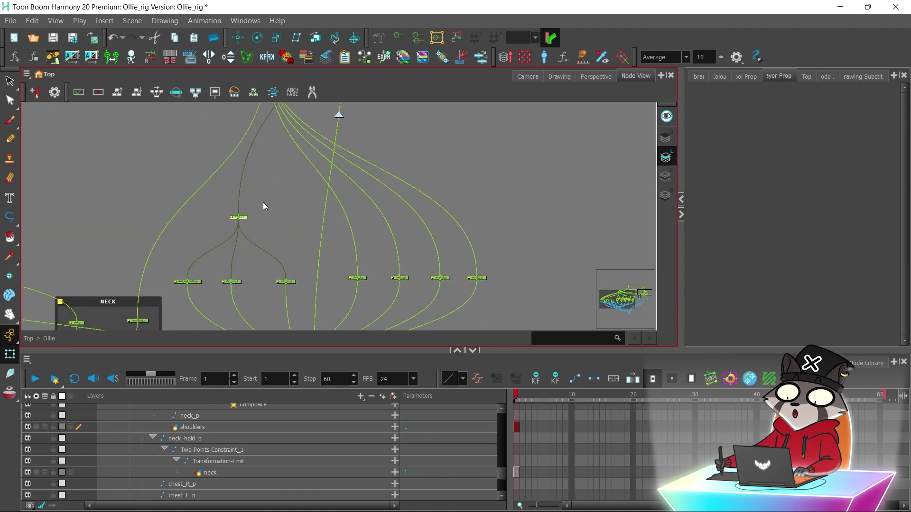
{"action": "left_click", "coordinate": [528, 77]}
{"action": "key", "text": "alt+v"}
{"action": "left_click_drag", "start_coordinate": [399, 238], "coordinate": [425, 222]}
{"action": "key", "text": "ctrl+z"}
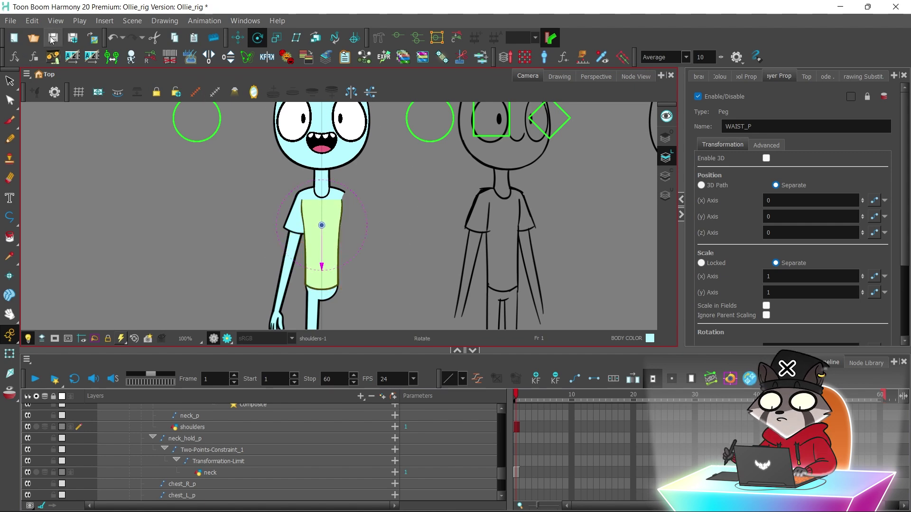
Bring the spare Weighted Deform node and its pegs above the shoulders drawing and connect the deformer to that drawing.
{"action": "left_click", "coordinate": [636, 76]}
{"action": "scroll", "coordinate": [484, 271], "scroll_direction": "up", "scroll_amount": 1}
{"action": "left_click_drag", "start_coordinate": [484, 273], "coordinate": [373, 192]}
{"action": "left_click_drag", "start_coordinate": [455, 240], "coordinate": [315, 142]}
{"action": "scroll", "coordinate": [266, 228], "scroll_direction": "up", "scroll_amount": 2}
{"action": "left_click_drag", "start_coordinate": [233, 264], "coordinate": [311, 203]}
{"action": "left_click_drag", "start_coordinate": [177, 277], "coordinate": [291, 267]}
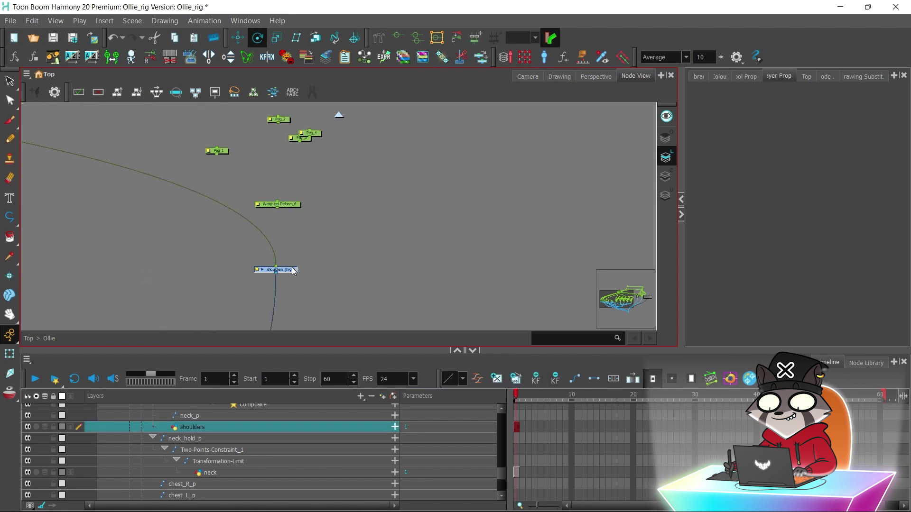
{"action": "left_click_drag", "start_coordinate": [277, 207], "coordinate": [280, 265]}
Place Peg_1 above the shoulders' Weighted Deform node and connect it beneath the upper-body peg.
{"action": "left_click_drag", "start_coordinate": [217, 151], "coordinate": [274, 152]}
{"action": "left_click_drag", "start_coordinate": [301, 181], "coordinate": [305, 207]}
{"action": "left_click_drag", "start_coordinate": [238, 128], "coordinate": [278, 240]}
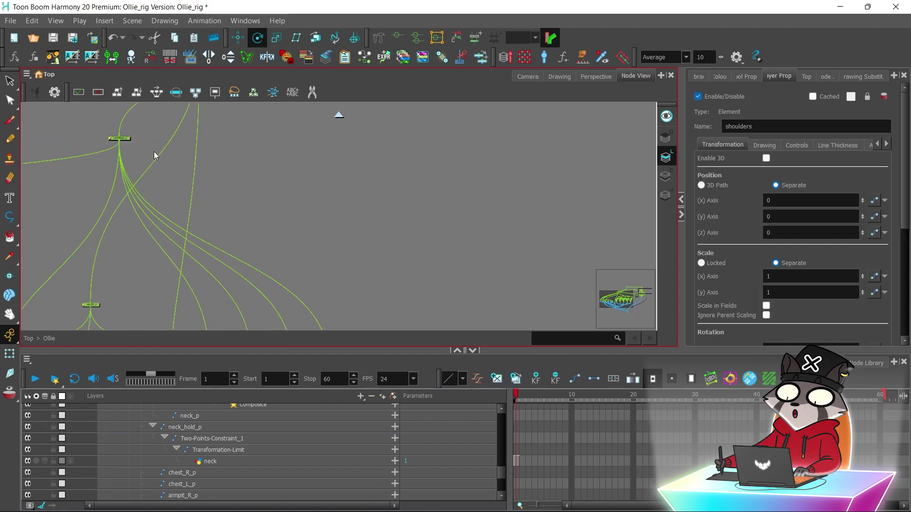
{"action": "left_click_drag", "start_coordinate": [150, 153], "coordinate": [283, 188]}
Spread out Peg_2, Peg_3 and Peg_4, and connect Peg_2 between Peg_1 and the shoulders' Weighted Deform node.
{"action": "left_click_drag", "start_coordinate": [289, 225], "coordinate": [238, 235]}
{"action": "left_click_drag", "start_coordinate": [283, 195], "coordinate": [238, 232]}
{"action": "left_click_drag", "start_coordinate": [322, 239], "coordinate": [381, 230]}
{"action": "left_click_drag", "start_coordinate": [308, 243], "coordinate": [312, 230]}
{"action": "left_click", "coordinate": [244, 236]}
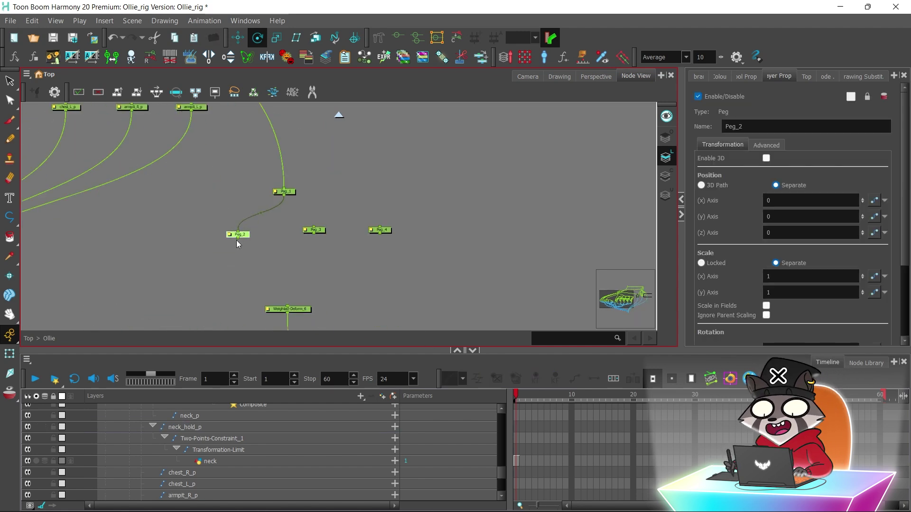
{"action": "left_click_drag", "start_coordinate": [278, 311], "coordinate": [280, 308]}
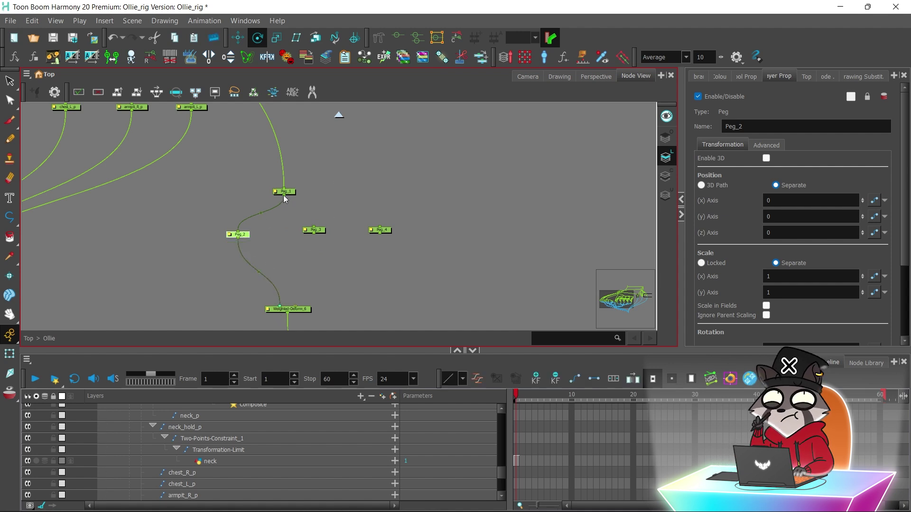
Place Peg_2's pivot at the middle of the shoulder line, with pivot X at 0 and Y about 2.62 N, and save the scene.
{"action": "left_click", "coordinate": [527, 76]}
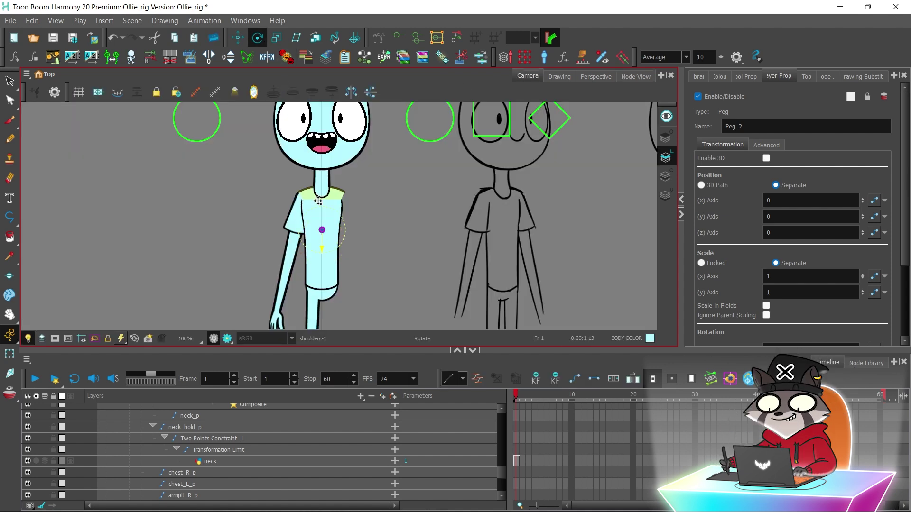
{"action": "scroll", "coordinate": [886, 211], "scroll_direction": "down", "scroll_amount": 5}
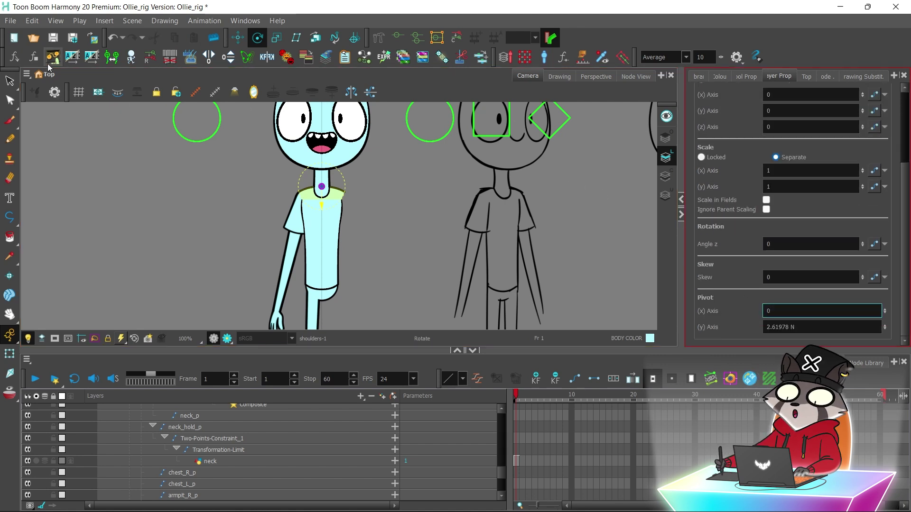
{"action": "left_click", "coordinate": [52, 38]}
Connect Peg_3 between Peg_1 and the shoulders' Weighted Deform node, and link Peg_1 directly to the deformer as well.
{"action": "left_click", "coordinate": [636, 76]}
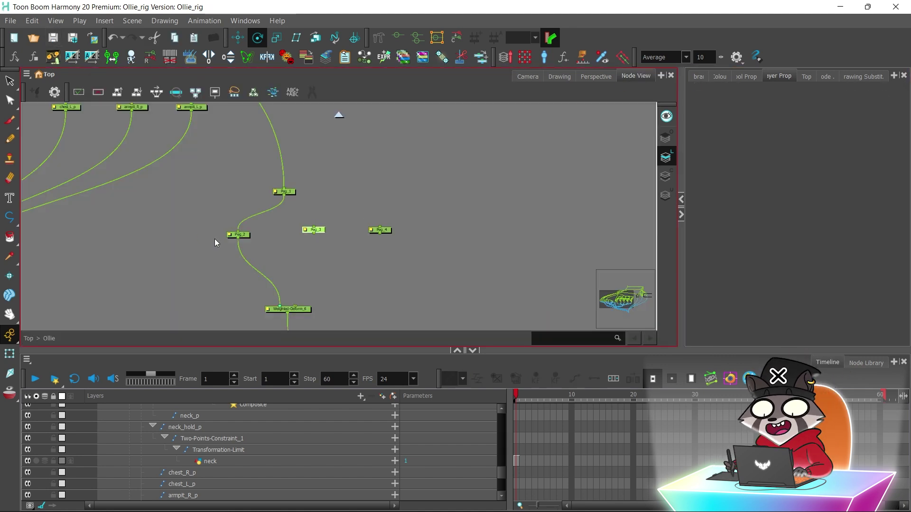
{"action": "left_click_drag", "start_coordinate": [319, 235], "coordinate": [211, 240]}
{"action": "left_click_drag", "start_coordinate": [284, 196], "coordinate": [276, 307]}
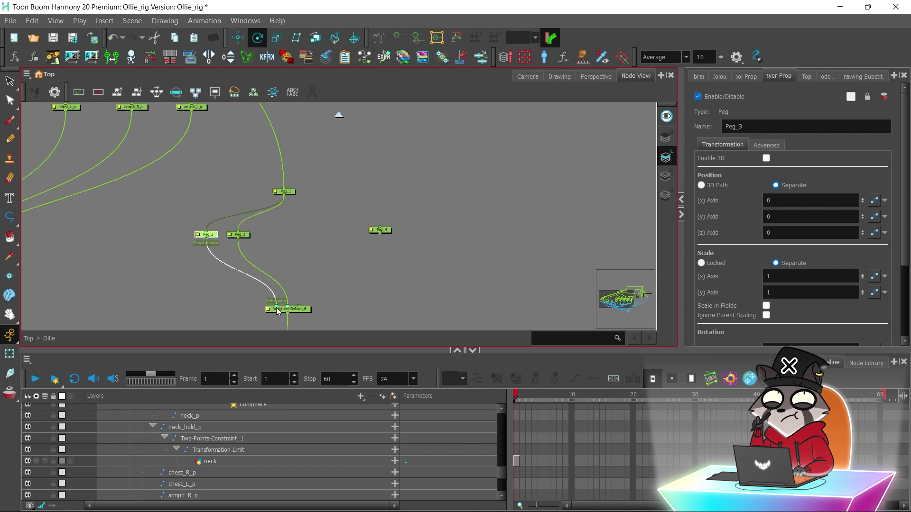
{"action": "left_click_drag", "start_coordinate": [285, 195], "coordinate": [298, 306]}
{"action": "left_click_drag", "start_coordinate": [216, 236], "coordinate": [218, 236]}
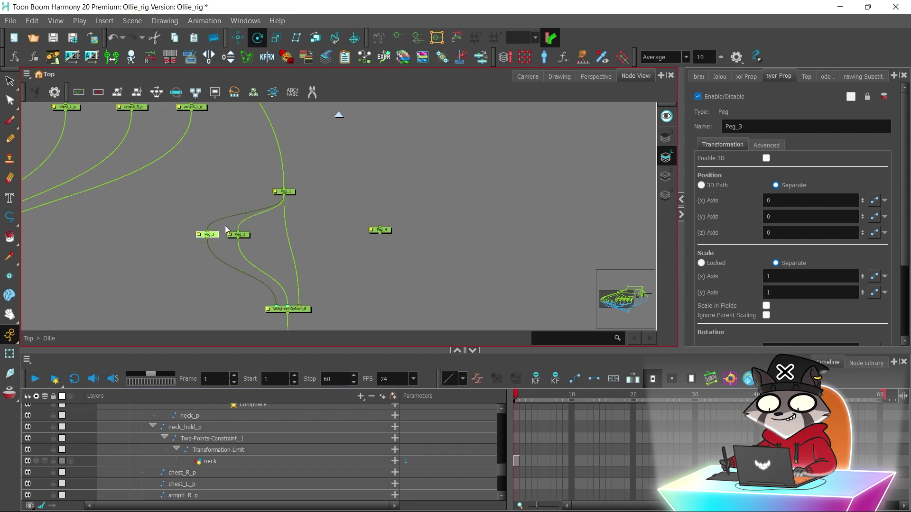
Place Peg_3's pivot on the shoulder tip beside the visible arm, at about 0.80 W, 2.36 N.
{"action": "left_click", "coordinate": [533, 74]}
{"action": "left_click", "coordinate": [638, 76]}
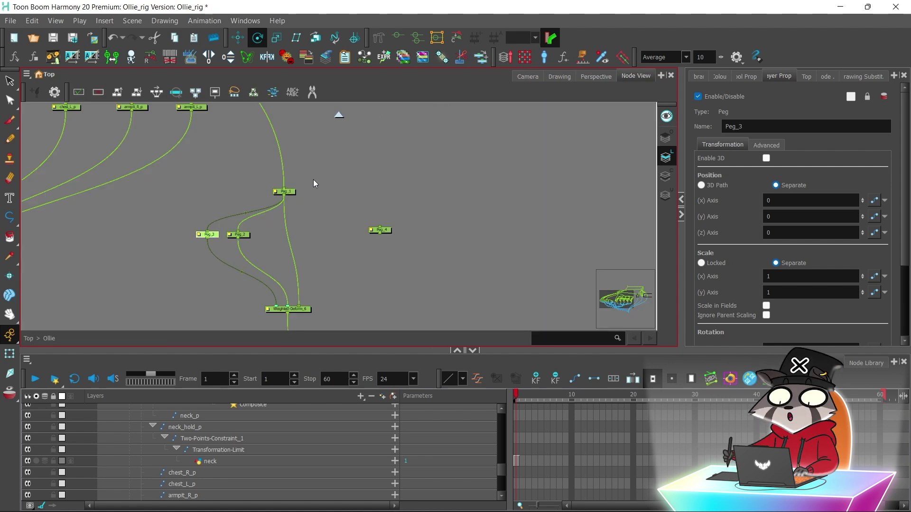
{"action": "left_click", "coordinate": [527, 76]}
{"action": "scroll", "coordinate": [335, 275], "scroll_direction": "up", "scroll_amount": 5}
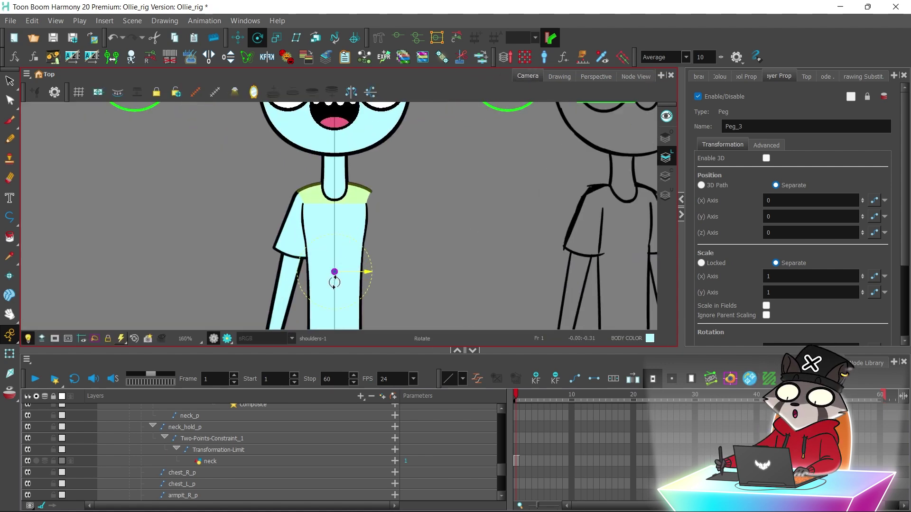
{"action": "scroll", "coordinate": [272, 165], "scroll_direction": "up", "scroll_amount": 3}
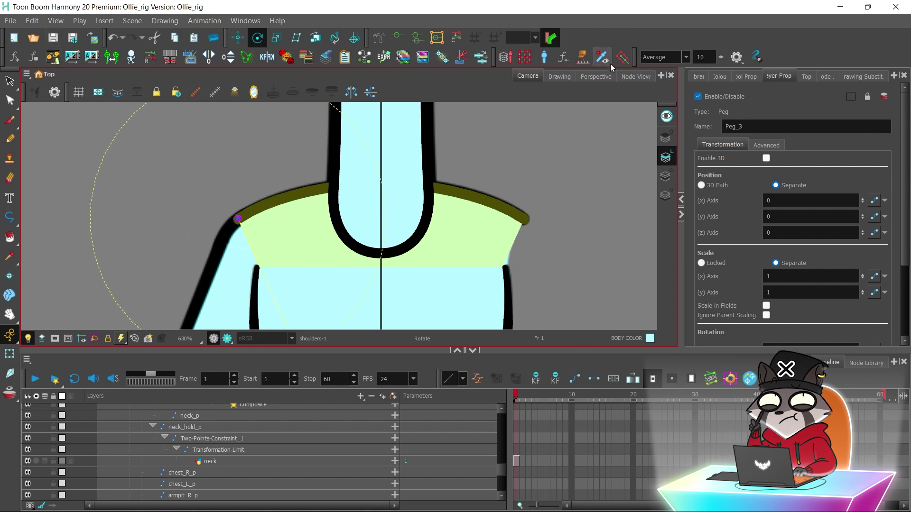
Move Peg_4 beside Peg_3 and connect it between Peg_1 and the shoulders' Weighted Deform node.
{"action": "left_click", "coordinate": [635, 77]}
{"action": "left_click_drag", "start_coordinate": [388, 231], "coordinate": [172, 242]}
{"action": "left_click_drag", "start_coordinate": [284, 198], "coordinate": [274, 306]}
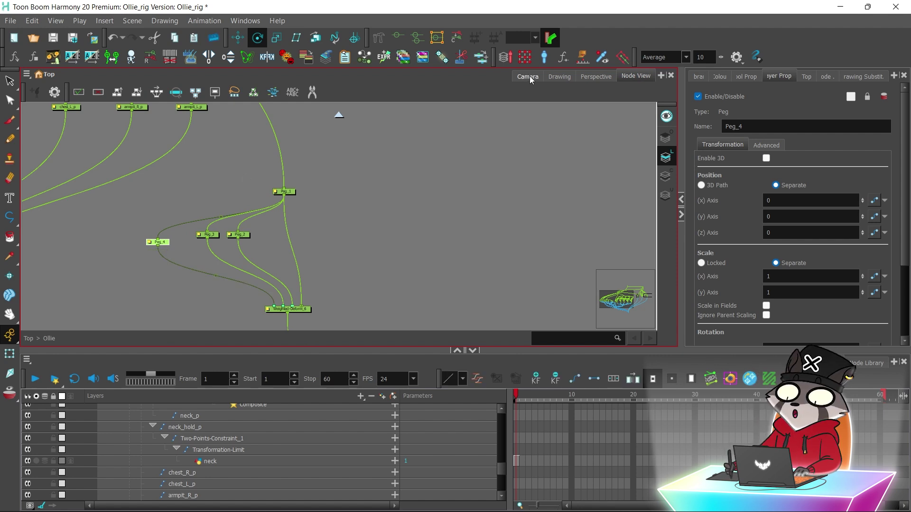
Place Peg_4's pivot inside the torso below the same shoulder tip, at about 0.62 W, 1.68 N.
{"action": "left_click", "coordinate": [527, 77]}
{"action": "left_click_drag", "start_coordinate": [337, 251], "coordinate": [315, 262]}
{"action": "key", "text": "2"}
{"action": "key", "text": "2"}
{"action": "key", "text": "2"}
{"action": "key", "text": "2"}
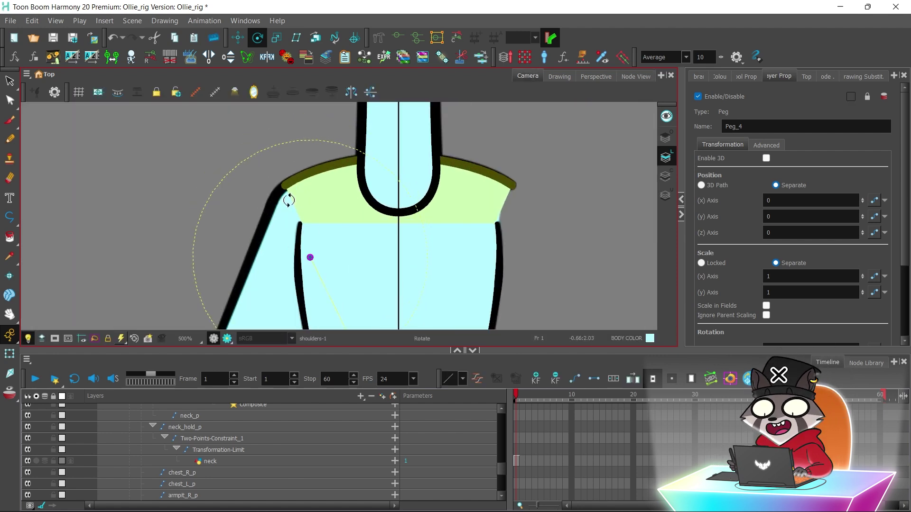
Space out Peg_1 and Peg_2 in the node network, and rename Peg_2 as shoulders_middle_p.
{"action": "left_click", "coordinate": [625, 77]}
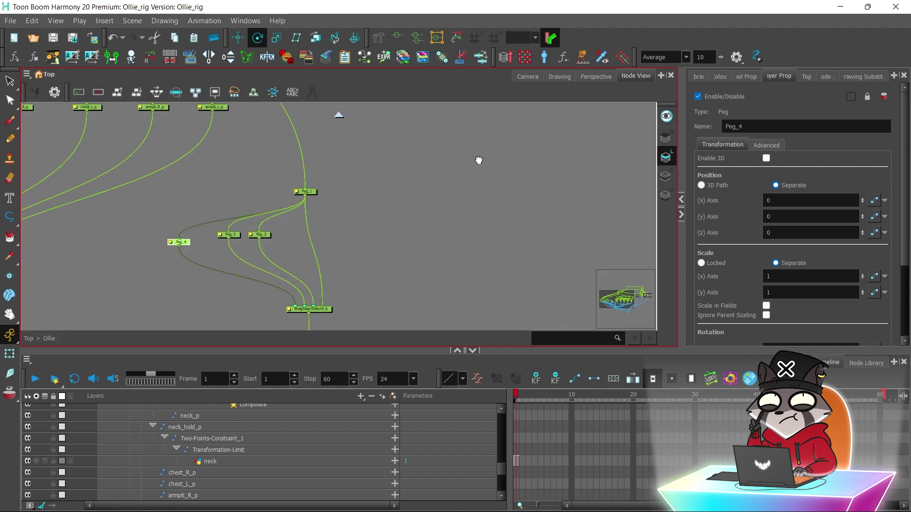
{"action": "left_click_drag", "start_coordinate": [313, 189], "coordinate": [354, 152]}
{"action": "left_click_drag", "start_coordinate": [280, 236], "coordinate": [318, 239]}
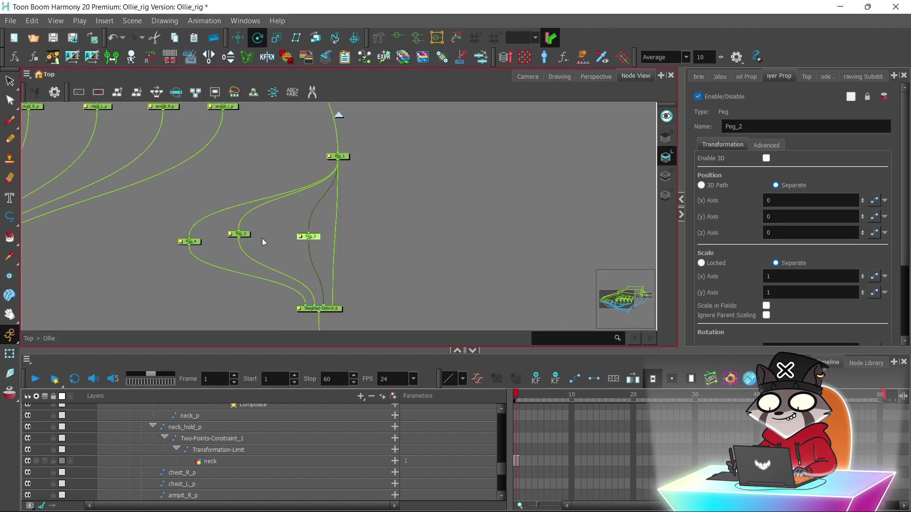
{"action": "left_click", "coordinate": [527, 76]}
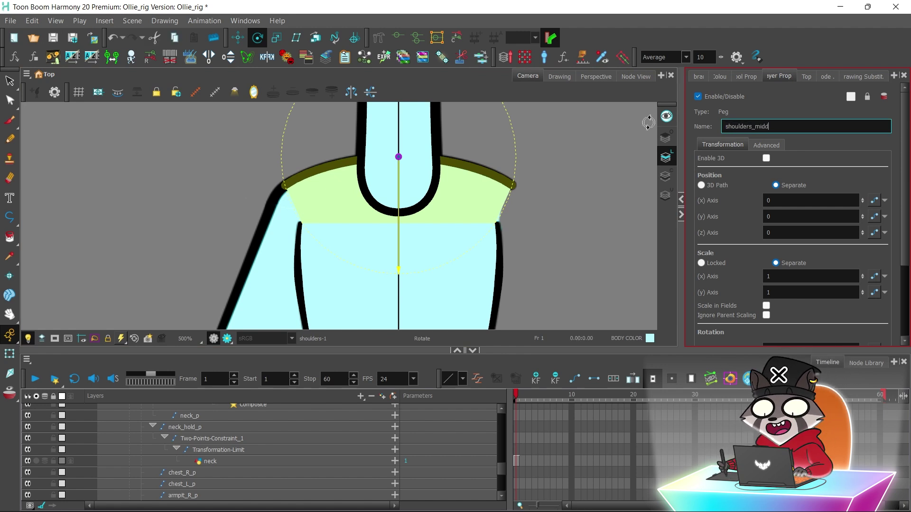
Rename Peg_3, the peg pivoting on the shoulder tip, as shoulder_p.
{"action": "left_click", "coordinate": [636, 76]}
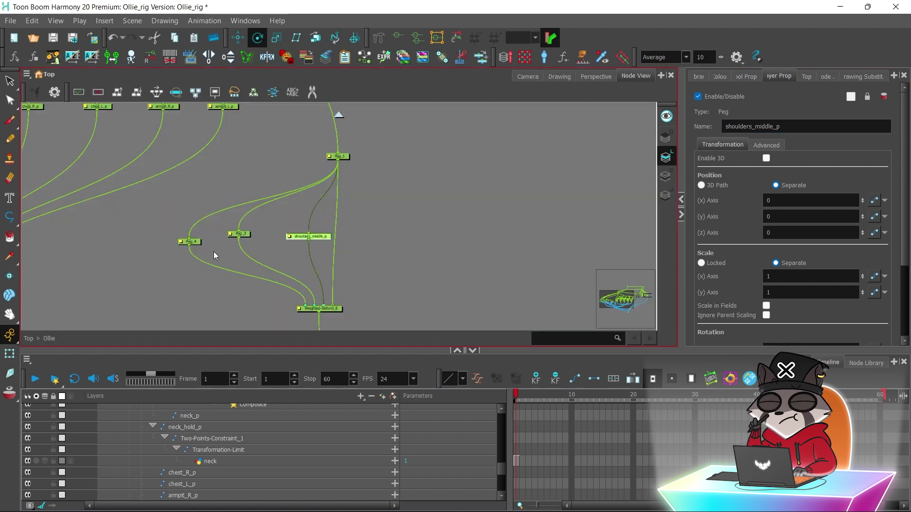
{"action": "left_click", "coordinate": [337, 198]}
{"action": "left_click", "coordinate": [527, 76]}
{"action": "left_click", "coordinate": [757, 122]}
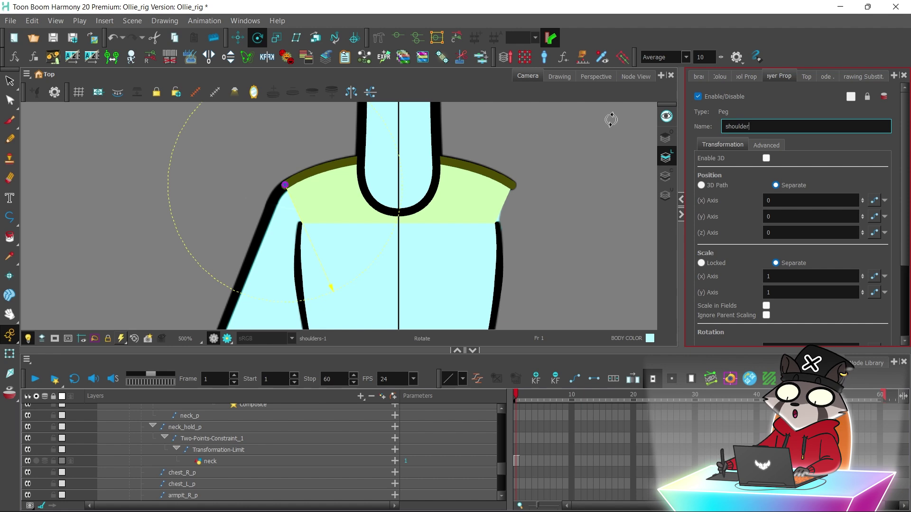
Rename Peg_4, the peg pivoting inside the torso, as shoulder_hold_p.
{"action": "left_click", "coordinate": [638, 77]}
{"action": "left_click", "coordinate": [193, 241]}
{"action": "left_click_drag", "start_coordinate": [776, 129], "coordinate": [595, 134]}
{"action": "type", "text": "shou"}
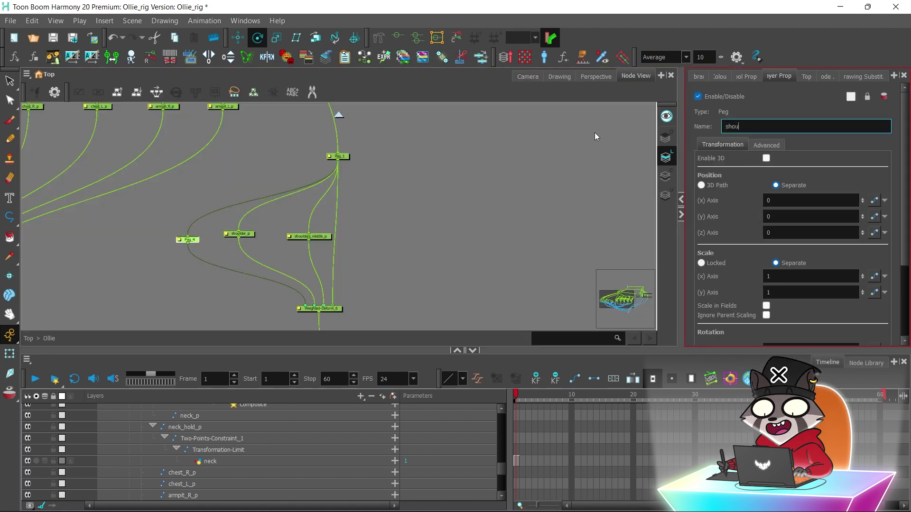
{"action": "type", "text": "lder_hold_p"}
{"action": "left_click", "coordinate": [427, 187]}
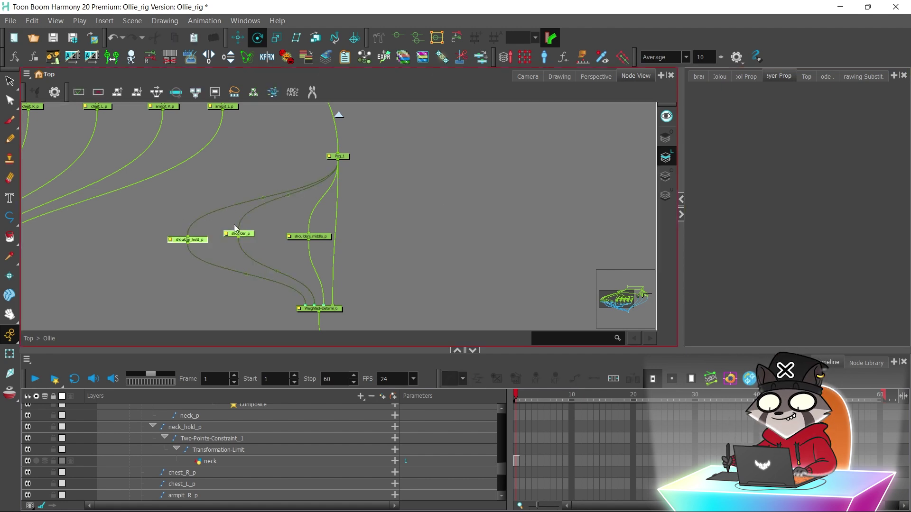
Duplicate shoulder_p and shoulder_hold_p, set the copies beside the originals, and shift the original shoulder pegs aside to make room.
{"action": "key", "text": "ctrl+c"}
{"action": "key", "text": "ctrl+v"}
{"action": "left_click_drag", "start_coordinate": [364, 198], "coordinate": [158, 243]}
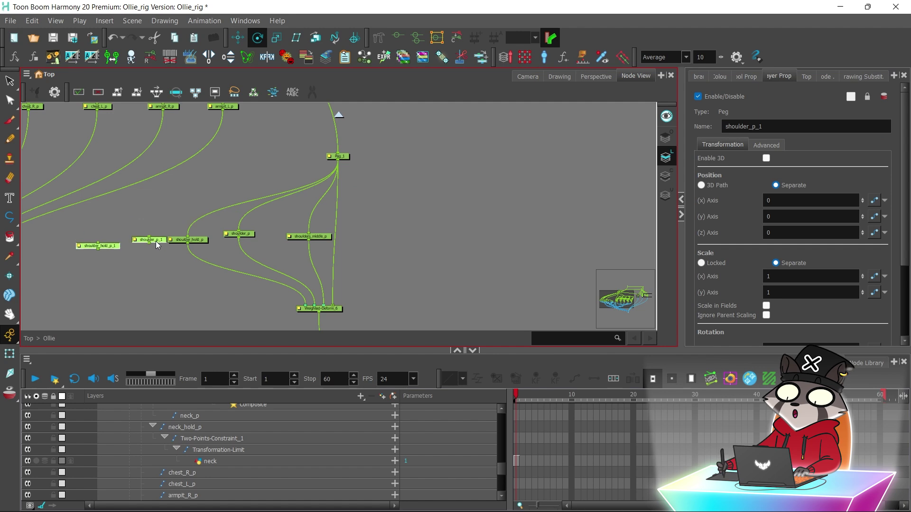
{"action": "left_click_drag", "start_coordinate": [380, 218], "coordinate": [408, 235]}
{"action": "left_click", "coordinate": [368, 233]}
Position shoulder_p_1 and shoulder_hold_p_1 beneath Peg_1 and connect both between Peg_1 and the shoulders' Weighted Deform node.
{"action": "left_click_drag", "start_coordinate": [156, 240], "coordinate": [313, 232]}
{"action": "left_click_drag", "start_coordinate": [341, 164], "coordinate": [307, 228]}
{"action": "left_click", "coordinate": [185, 252]}
{"action": "left_click_drag", "start_coordinate": [99, 247], "coordinate": [248, 231]}
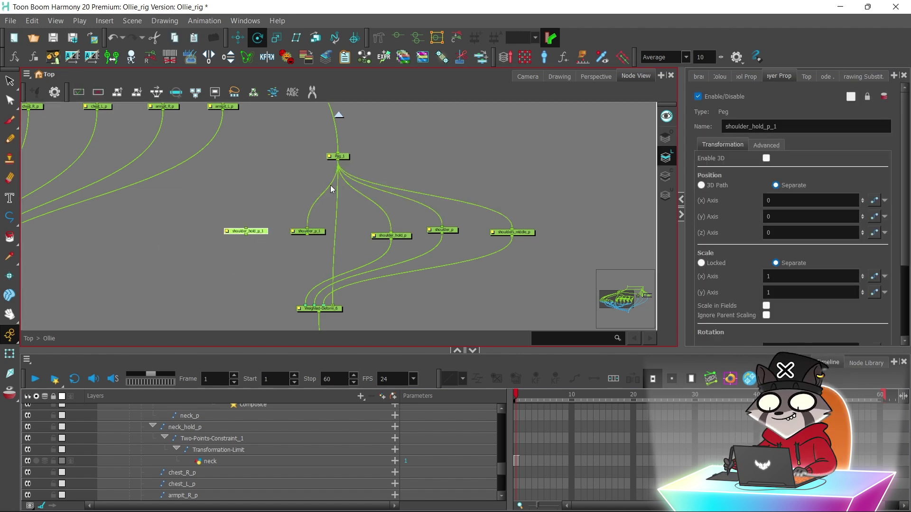
{"action": "left_click", "coordinate": [279, 277]}
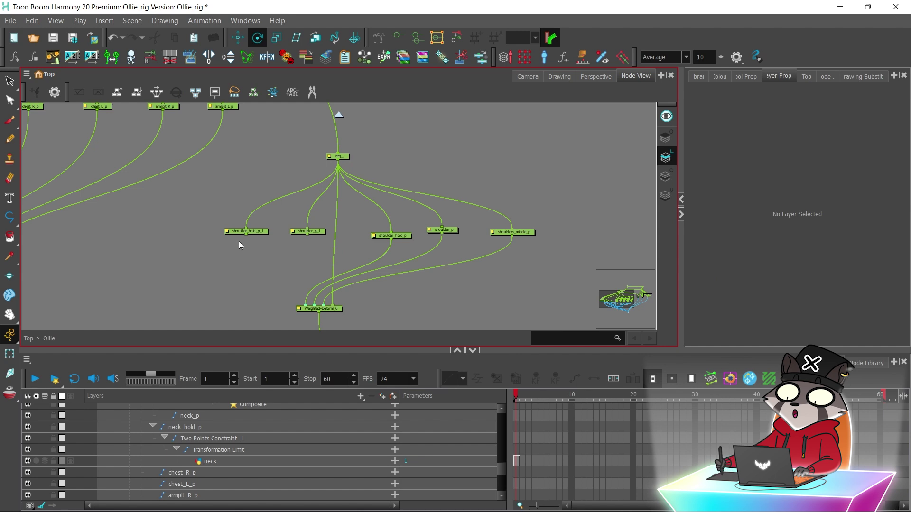
{"action": "left_click_drag", "start_coordinate": [248, 235], "coordinate": [302, 309]}
{"action": "left_click_drag", "start_coordinate": [309, 240], "coordinate": [311, 307]}
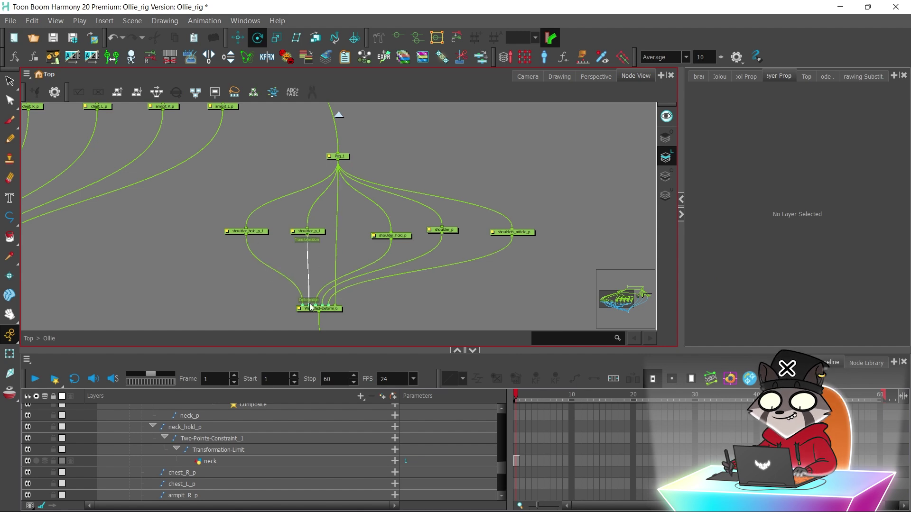
Arrange the five shoulder pegs in an evenly spaced row and reposition Peg_1 above them.
{"action": "left_click_drag", "start_coordinate": [584, 167], "coordinate": [209, 262]}
{"action": "left_click", "coordinate": [159, 92]}
{"action": "left_click_drag", "start_coordinate": [477, 182], "coordinate": [457, 207]}
{"action": "left_click", "coordinate": [402, 165]}
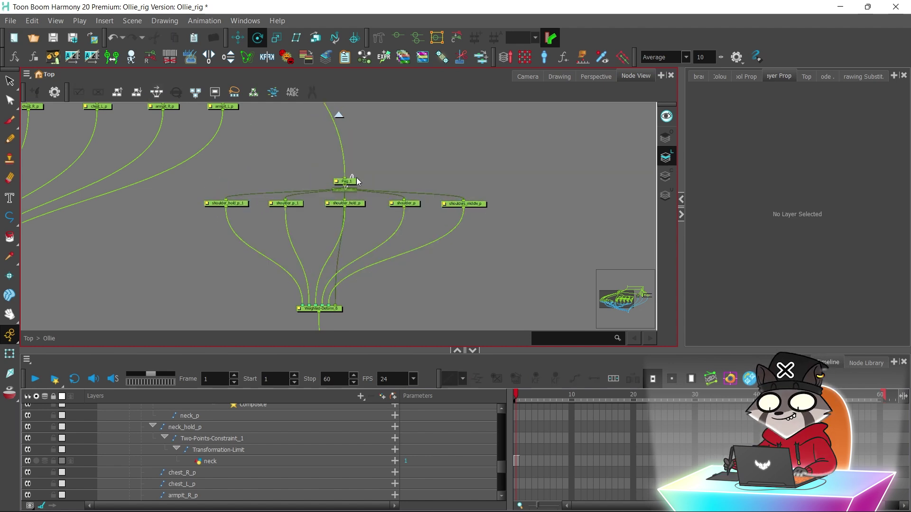
{"action": "left_click_drag", "start_coordinate": [353, 183], "coordinate": [521, 195]}
{"action": "left_click", "coordinate": [463, 134]}
Select the row of body pegs above the body's Weighted Deform node and tidy their layout.
{"action": "scroll", "coordinate": [522, 195], "scroll_direction": "down", "scroll_amount": 3}
{"action": "left_click_drag", "start_coordinate": [329, 165], "coordinate": [430, 178]}
{"action": "left_click_drag", "start_coordinate": [468, 207], "coordinate": [143, 188]}
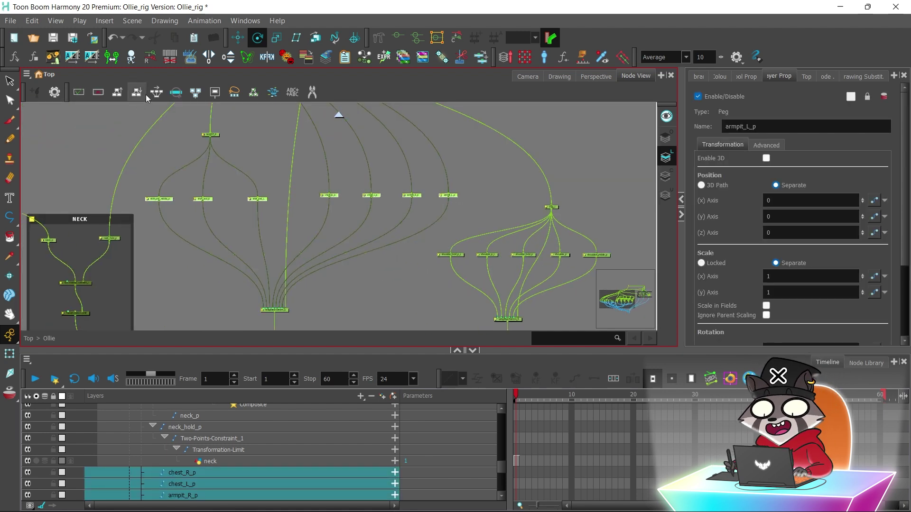
{"action": "left_click", "coordinate": [473, 185]}
{"action": "left_click_drag", "start_coordinate": [443, 197], "coordinate": [337, 185]}
{"action": "left_click_drag", "start_coordinate": [485, 165], "coordinate": [372, 120]}
Rename shoulder_p_1 as shoulder_p_R and open its pivot X value for editing.
{"action": "scroll", "coordinate": [371, 178], "scroll_direction": "up", "scroll_amount": 4}
{"action": "left_click_drag", "start_coordinate": [371, 179], "coordinate": [439, 168]}
{"action": "left_click", "coordinate": [241, 207]}
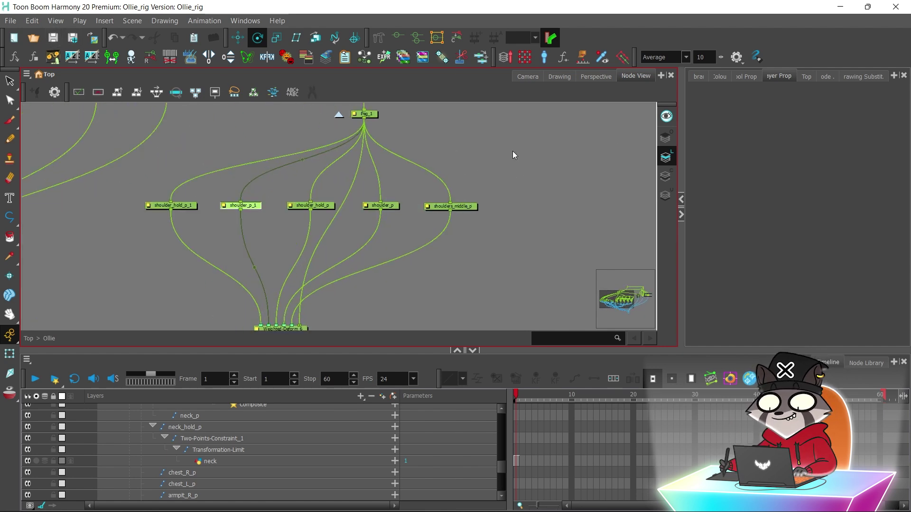
{"action": "left_click", "coordinate": [764, 127]}
{"action": "key", "text": "Return"}
{"action": "scroll", "coordinate": [797, 189], "scroll_direction": "down", "scroll_amount": 3}
{"action": "left_click", "coordinate": [778, 309]}
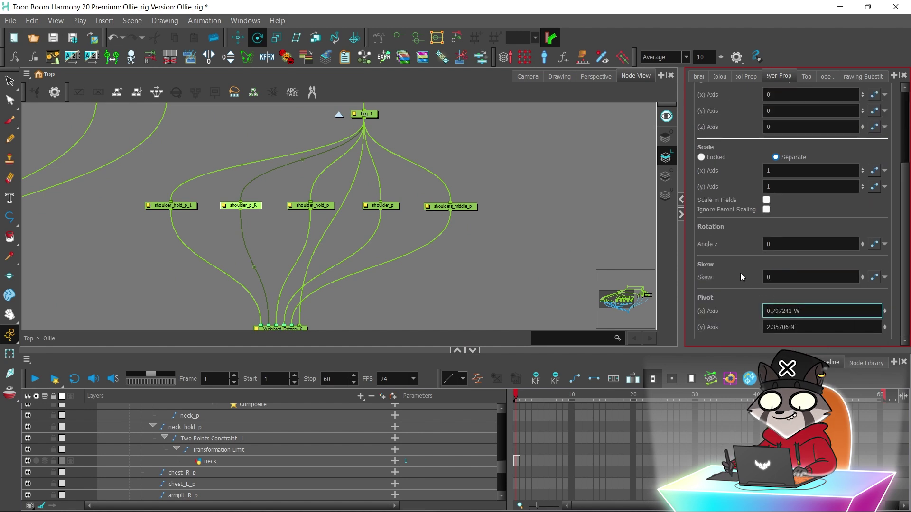
Rename shoulder_hold_p_1 as shoulder_hold_p_R and open its pivot X value for editing.
{"action": "left_click", "coordinate": [190, 205]}
{"action": "left_click_drag", "start_coordinate": [775, 126], "coordinate": [794, 124]}
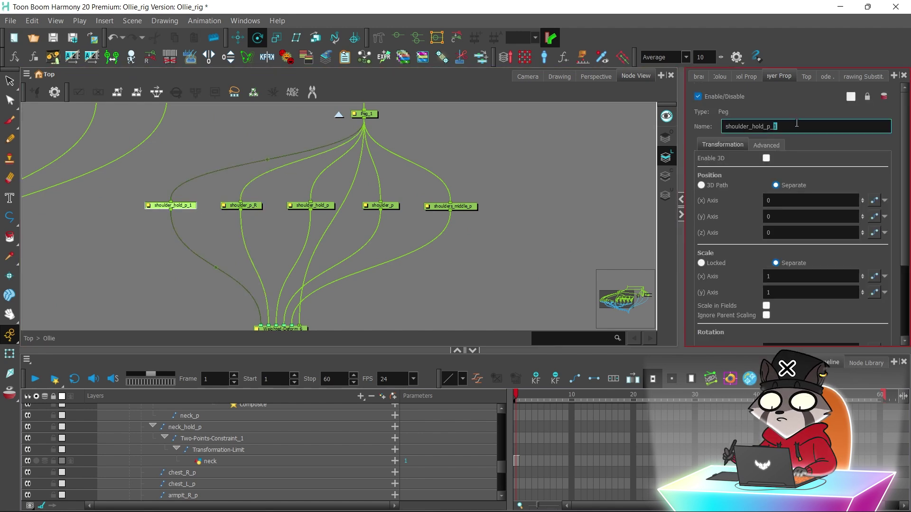
{"action": "type", "text": "R"}
{"action": "key", "text": "Return"}
{"action": "scroll", "coordinate": [899, 167], "scroll_direction": "down", "scroll_amount": 3}
{"action": "left_click", "coordinate": [806, 311]}
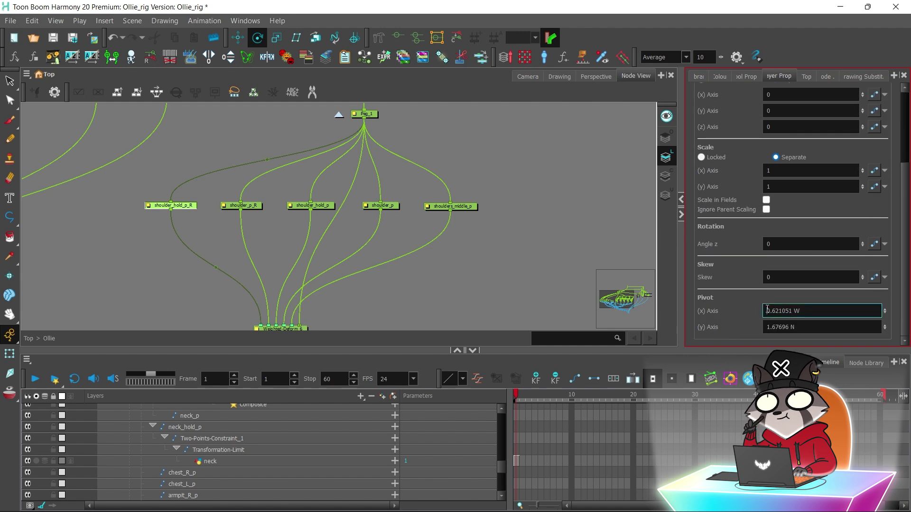
Rename the shoulder_hold_p and shoulder_p pegs as shoulder_hold_p_L and shoulder_p_L.
{"action": "left_click", "coordinate": [324, 205]}
{"action": "left_click", "coordinate": [791, 125]}
{"action": "type", "text": "_"}
{"action": "left_click", "coordinate": [386, 208]}
{"action": "left_click", "coordinate": [796, 125]}
{"action": "left_click", "coordinate": [306, 215]}
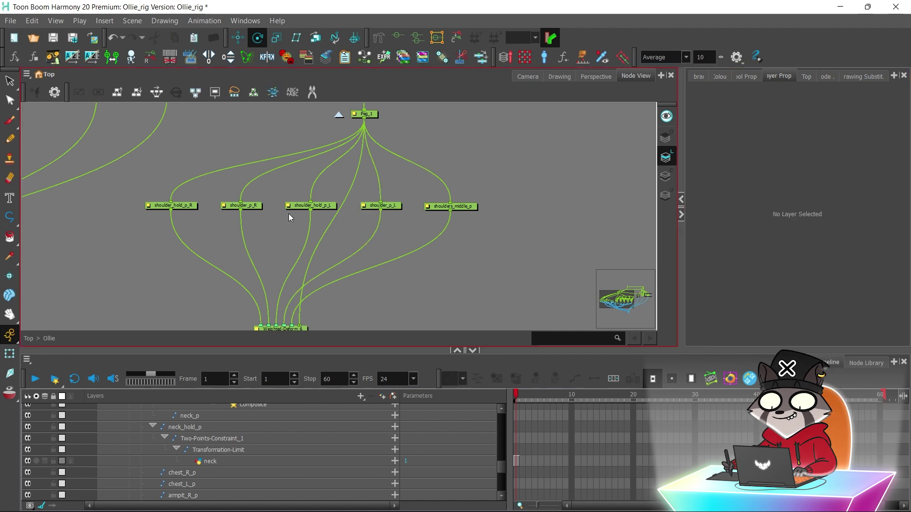
Test the shoulder deformation by moving the shoulder_p_R peg with the Translate tool, undoing each move.
{"action": "left_click", "coordinate": [254, 206]}
{"action": "left_click", "coordinate": [549, 77]}
{"action": "left_click", "coordinate": [519, 76]}
{"action": "left_click", "coordinate": [239, 39]}
{"action": "left_click_drag", "start_coordinate": [557, 178], "coordinate": [620, 260]}
{"action": "right_click", "coordinate": [619, 260]}
{"action": "left_click", "coordinate": [430, 17]}
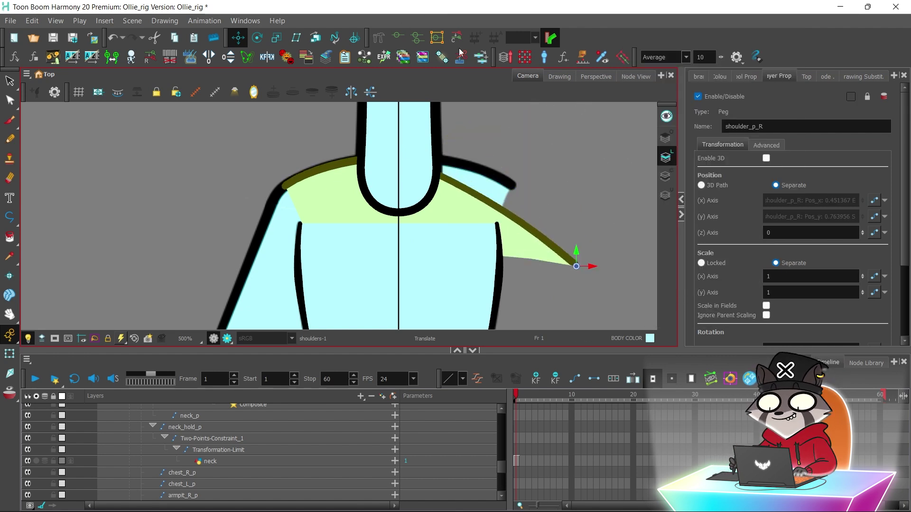
{"action": "key", "text": "ctrl+z"}
{"action": "left_click_drag", "start_coordinate": [546, 174], "coordinate": [557, 218]}
{"action": "key", "text": "ctrl+z"}
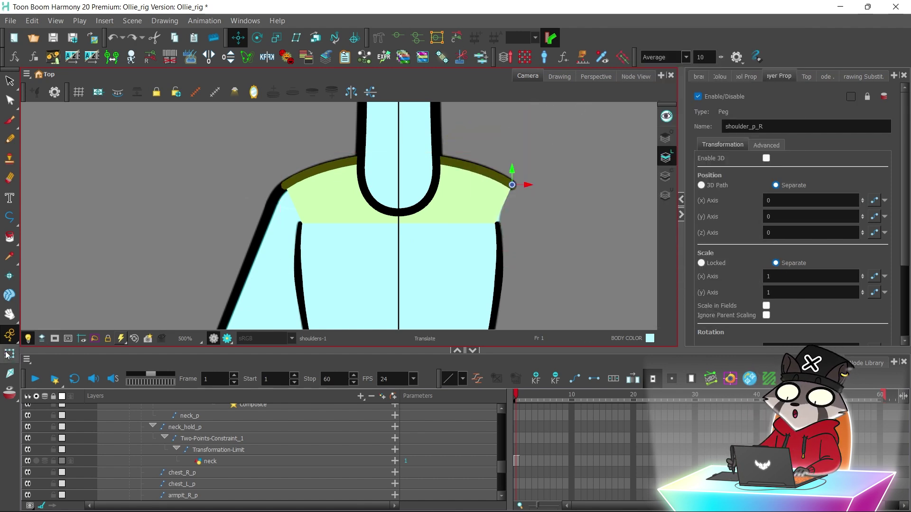
Switch to the Transform tool with nothing selected and save the scene.
{"action": "left_click", "coordinate": [9, 354]}
{"action": "left_click", "coordinate": [112, 145]}
{"action": "key", "text": "1"}
{"action": "key", "text": "1"}
{"action": "key", "text": "1"}
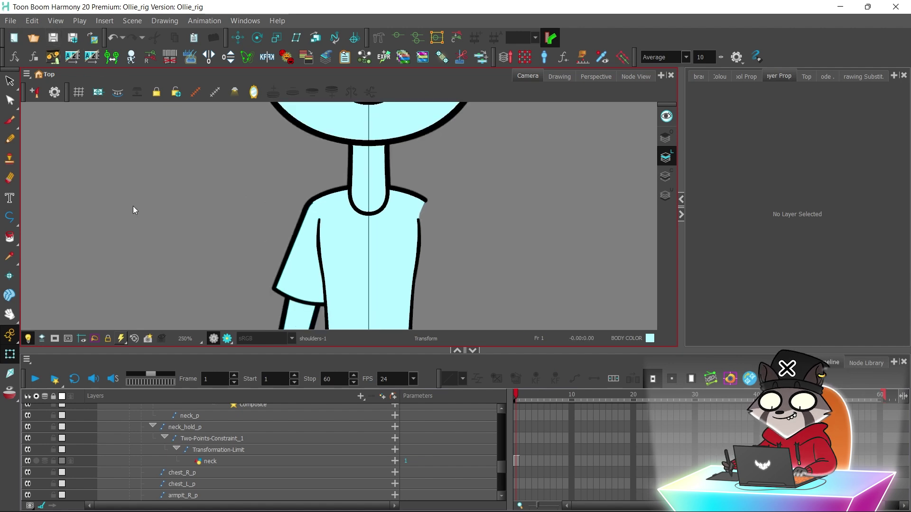
{"action": "key", "text": "2"}
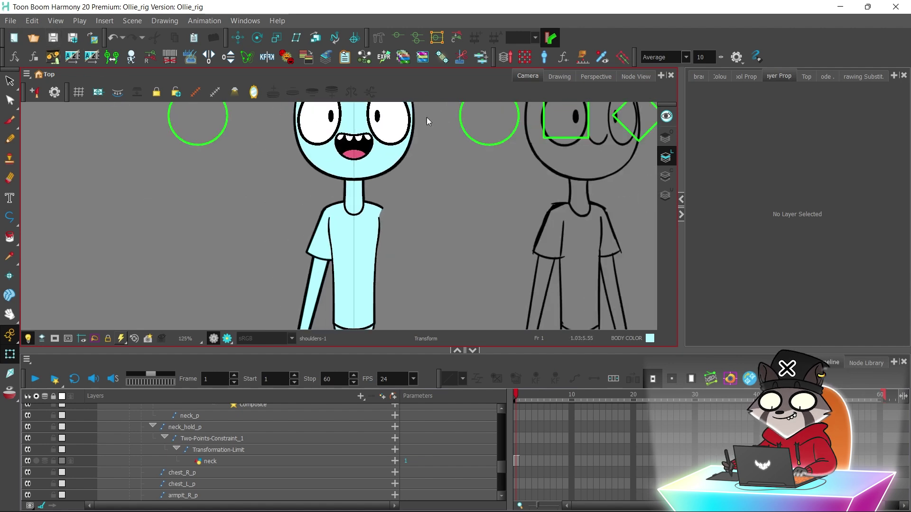
Delete Peg_1 above the shoulder pegs and reposition the shoulder nodes beside the body nodes.
{"action": "left_click", "coordinate": [627, 78]}
{"action": "scroll", "coordinate": [378, 177], "scroll_direction": "down", "scroll_amount": 2}
{"action": "left_click", "coordinate": [379, 173]}
{"action": "key", "text": "Delete"}
{"action": "left_click_drag", "start_coordinate": [361, 161], "coordinate": [383, 201]}
{"action": "scroll", "coordinate": [394, 177], "scroll_direction": "down", "scroll_amount": 8}
{"action": "left_click_drag", "start_coordinate": [228, 160], "coordinate": [344, 145]}
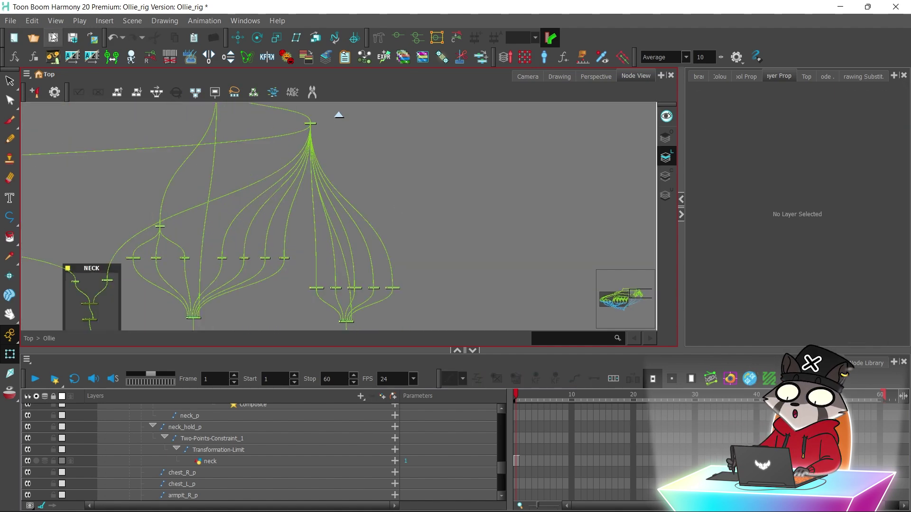
Enclose the shoulder pegs and their Weighted Deform node in a backdrop titled SHOULDERS.
{"action": "left_click", "coordinate": [34, 92]}
{"action": "left_click", "coordinate": [227, 154]}
{"action": "left_click", "coordinate": [351, 181]}
{"action": "left_click", "coordinate": [281, 123]}
Enclose the neck, body and shoulder node groups in a backdrop titled BODY.
{"action": "left_click_drag", "start_coordinate": [330, 246], "coordinate": [380, 254]}
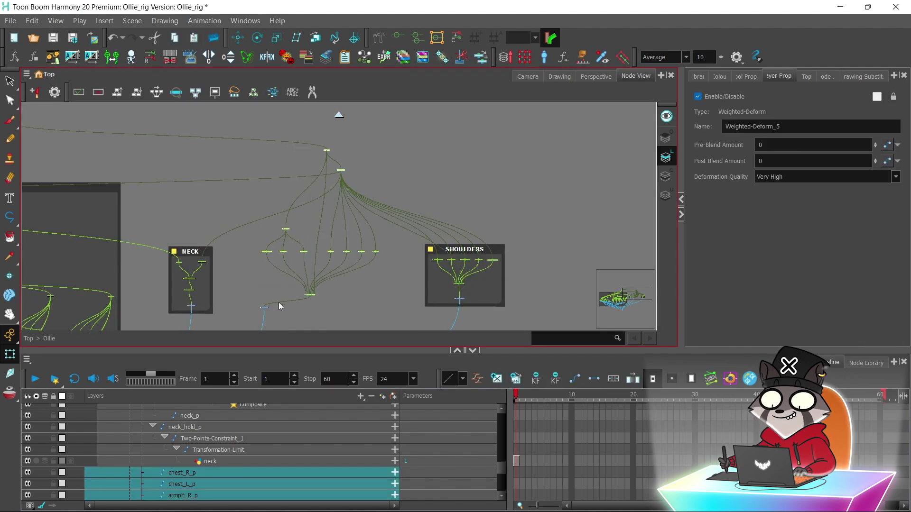
{"action": "left_click", "coordinate": [289, 253]}
{"action": "type", "text": "BODY"}
{"action": "left_click", "coordinate": [443, 261]}
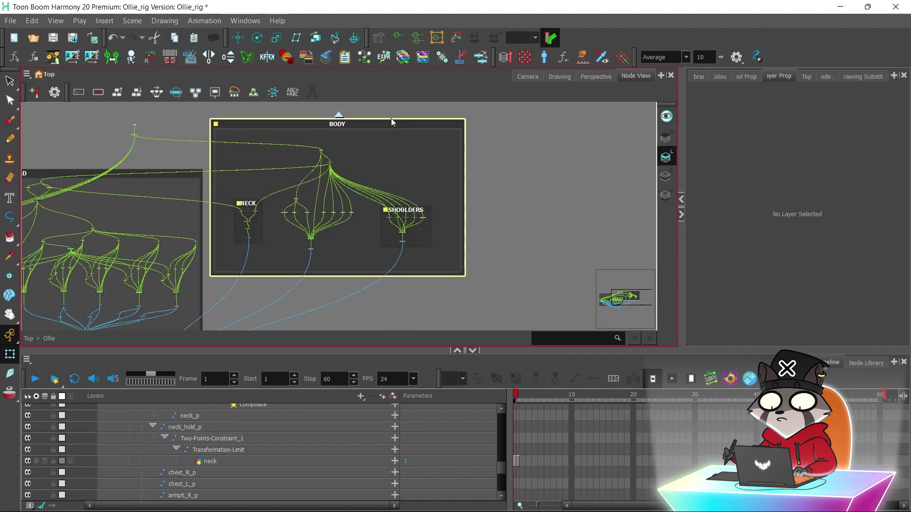
Import the controller_square_2.tpl template from the Harmony Premium Library into the layer list above neck_hold_p.
{"action": "left_click", "coordinate": [522, 75]}
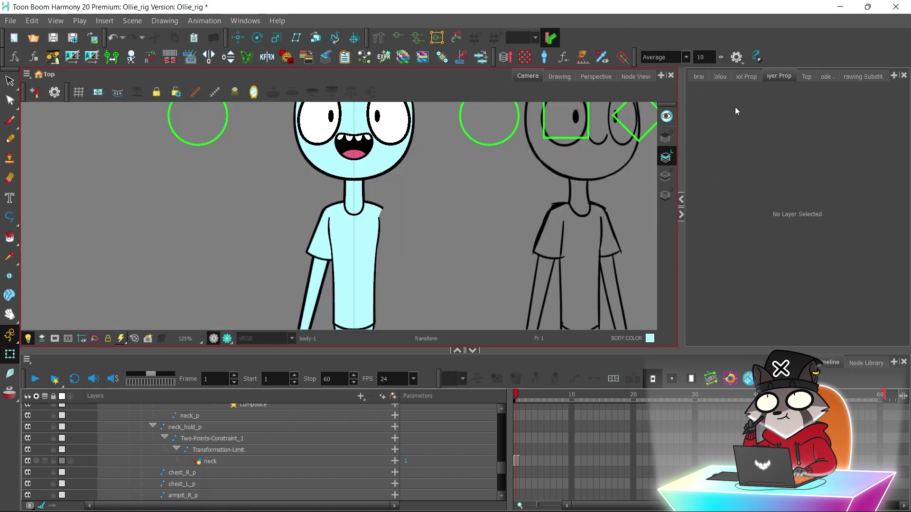
{"action": "left_click", "coordinate": [748, 77]}
{"action": "left_click", "coordinate": [718, 77]}
{"action": "left_click", "coordinate": [709, 77]}
{"action": "left_click", "coordinate": [724, 301]}
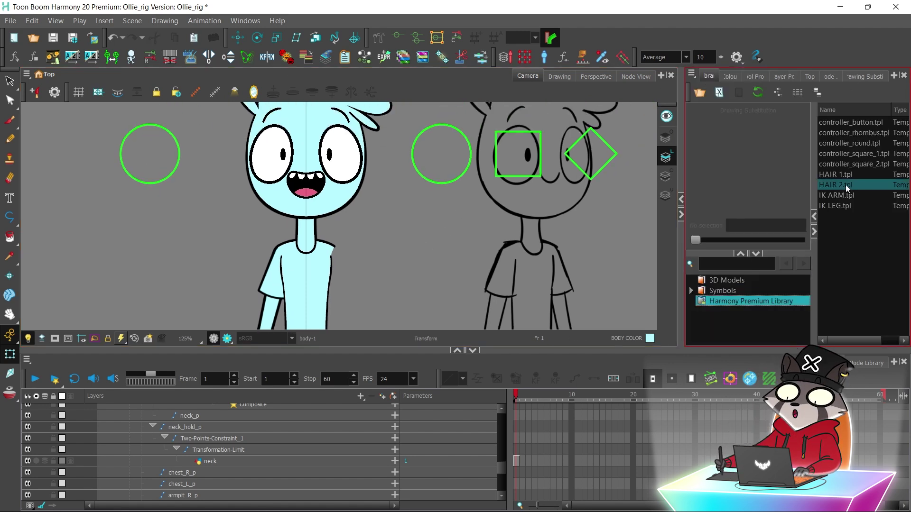
{"action": "left_click", "coordinate": [847, 163]}
{"action": "mouse_move", "coordinate": [847, 164]}
{"action": "left_mouse_down"}
{"action": "mouse_move", "coordinate": [522, 309]}
{"action": "mouse_move", "coordinate": [233, 420]}
{"action": "left_mouse_up"}
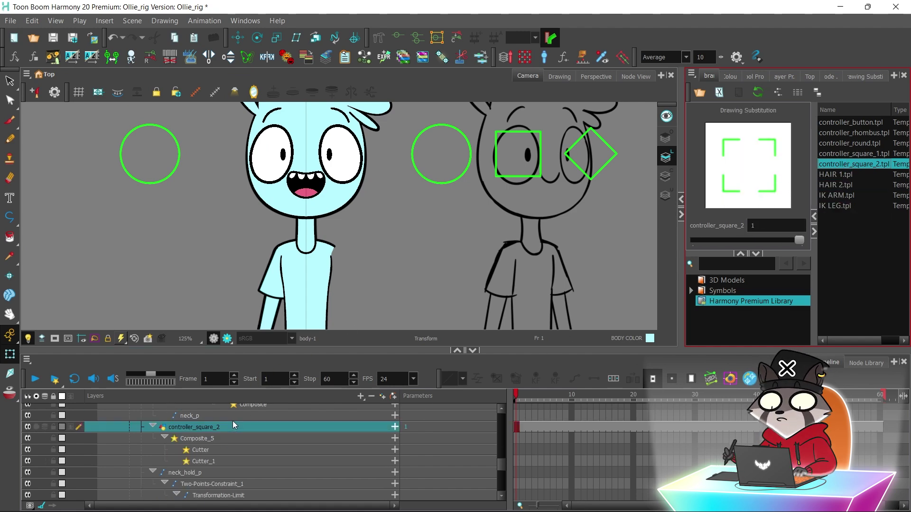
Move the controller_square_2 node and the controllers' composite node to the empty area beside the HEAD backdrop.
{"action": "left_click", "coordinate": [636, 76]}
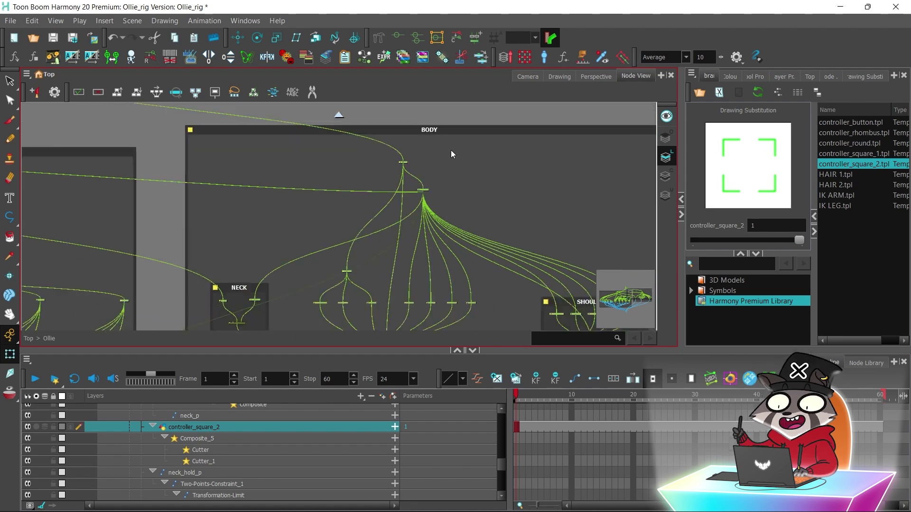
{"action": "scroll", "coordinate": [463, 146], "scroll_direction": "down", "scroll_amount": 4}
{"action": "left_click_drag", "start_coordinate": [306, 219], "coordinate": [477, 127]}
{"action": "scroll", "coordinate": [374, 194], "scroll_direction": "up", "scroll_amount": 2}
{"action": "left_click_drag", "start_coordinate": [283, 223], "coordinate": [302, 231]}
{"action": "left_click_drag", "start_coordinate": [399, 231], "coordinate": [67, 214]}
{"action": "left_click_drag", "start_coordinate": [142, 219], "coordinate": [300, 202]}
{"action": "scroll", "coordinate": [315, 233], "scroll_direction": "up", "scroll_amount": 5}
{"action": "left_click_drag", "start_coordinate": [337, 279], "coordinate": [146, 255]}
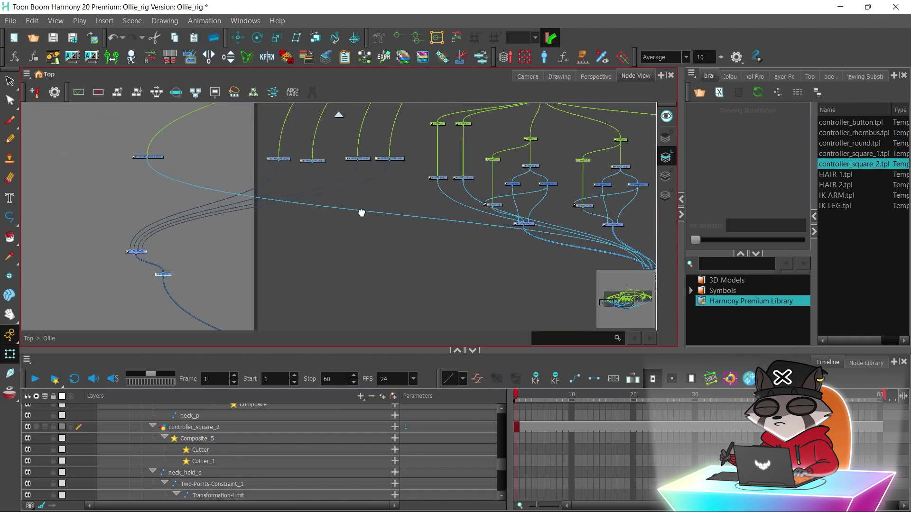
Line up the existing controller nodes beside controller_square_2 and connect controller_square_2 to their composite.
{"action": "left_click", "coordinate": [483, 162]}
{"action": "left_click_drag", "start_coordinate": [483, 161], "coordinate": [199, 193]}
{"action": "left_click", "coordinate": [233, 195]}
{"action": "left_click_drag", "start_coordinate": [313, 184], "coordinate": [479, 190]}
{"action": "scroll", "coordinate": [479, 189], "scroll_direction": "up", "scroll_amount": 3}
{"action": "left_click_drag", "start_coordinate": [395, 148], "coordinate": [375, 298]}
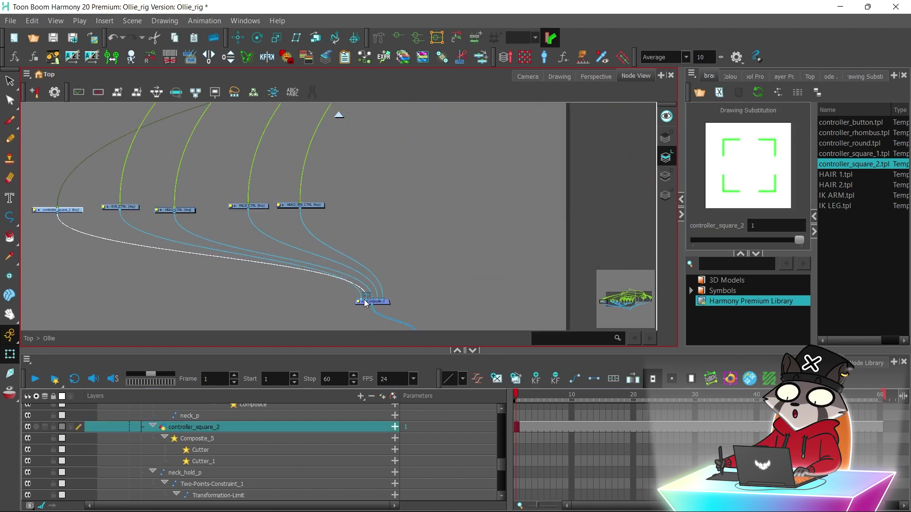
Move the controller_square_2 artwork onto the character's upper body with the Select tool.
{"action": "left_click", "coordinate": [528, 77]}
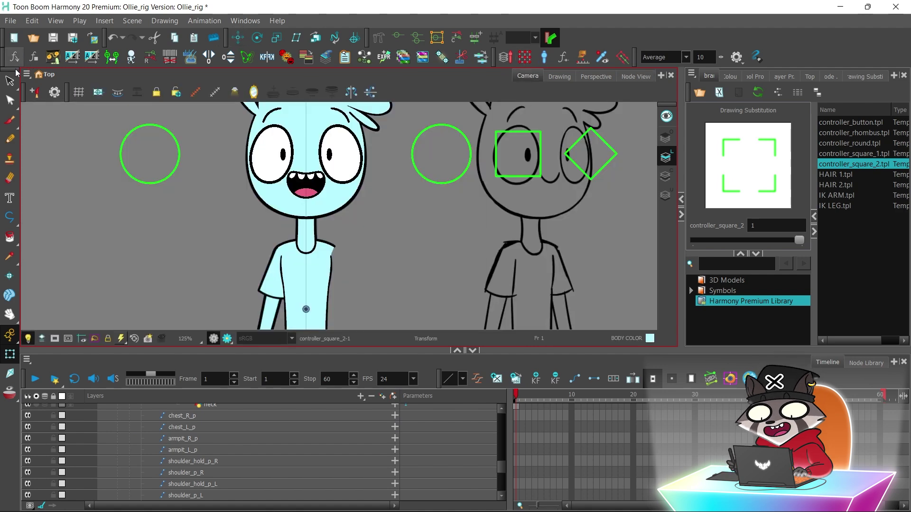
{"action": "left_click", "coordinate": [10, 81]}
{"action": "key", "text": "2"}
{"action": "left_click_drag", "start_coordinate": [165, 230], "coordinate": [183, 275]}
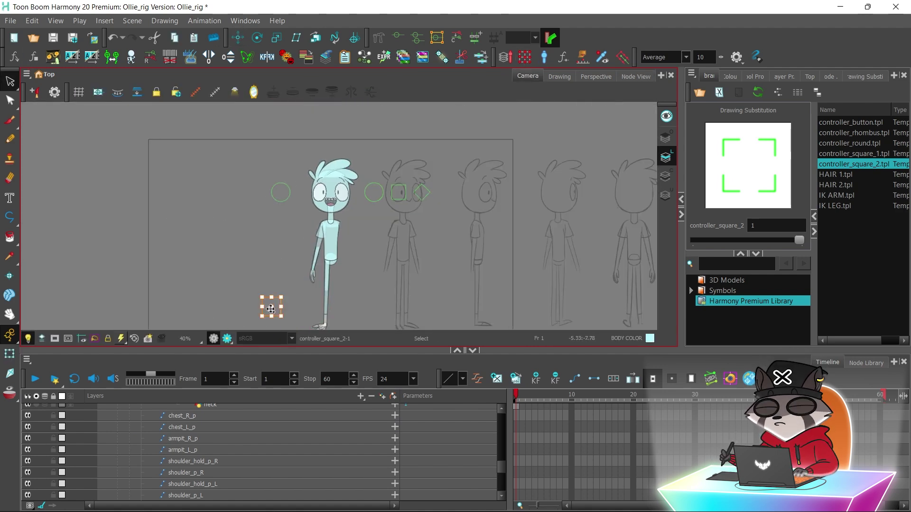
{"action": "key", "text": "1"}
{"action": "left_click", "coordinate": [263, 323]}
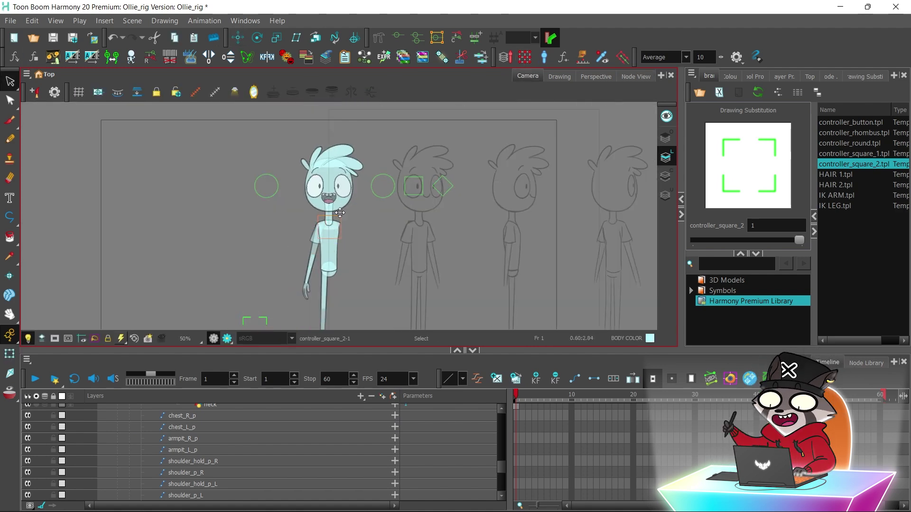
{"action": "left_click_drag", "start_coordinate": [340, 213], "coordinate": [318, 252]}
Scale down the controller_square_2 artwork and center it over the base of the neck.
{"action": "key", "text": "2"}
{"action": "key", "text": "2"}
{"action": "key", "text": "2"}
{"action": "key", "text": "2"}
{"action": "key", "text": "2"}
{"action": "key", "text": "2"}
{"action": "key", "text": "2"}
{"action": "left_click_drag", "start_coordinate": [354, 306], "coordinate": [307, 265]}
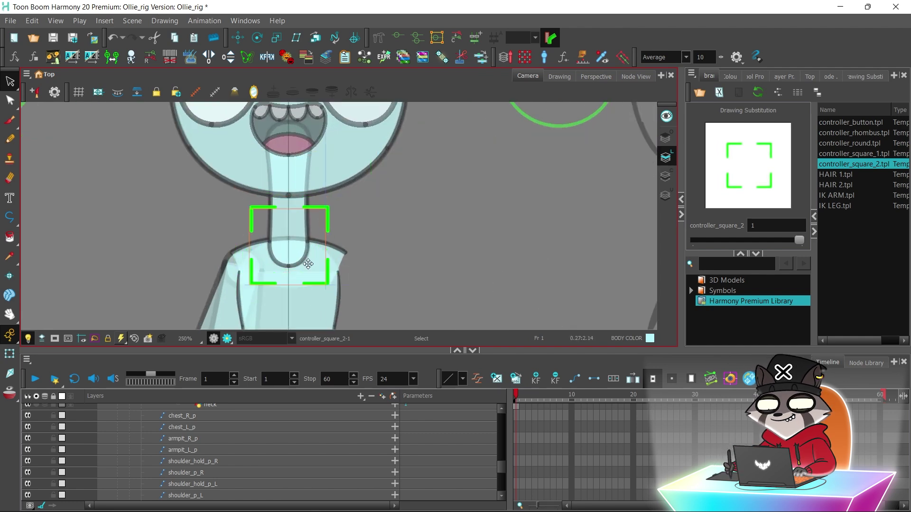
Select the square controller with the Transform tool and check its layer's place under UPPERBOD_P.
{"action": "left_click", "coordinate": [754, 76]}
{"action": "key", "text": "shift+t"}
{"action": "left_click", "coordinate": [126, 254]}
{"action": "key", "text": "1"}
{"action": "key", "text": "1"}
{"action": "key", "text": "1"}
{"action": "left_click", "coordinate": [323, 250]}
{"action": "left_click_drag", "start_coordinate": [501, 465], "coordinate": [497, 422]}
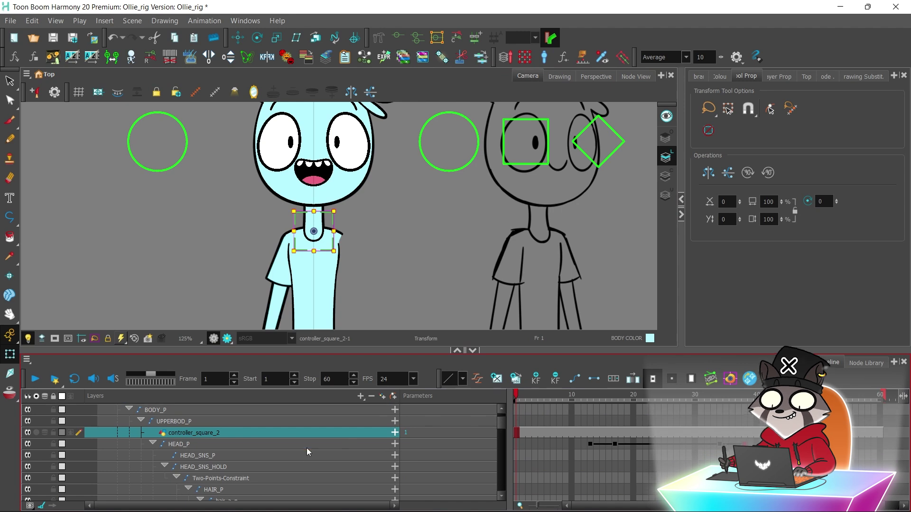
{"action": "left_click", "coordinate": [190, 421]}
{"action": "left_click", "coordinate": [198, 432], "text": "ctrl"}
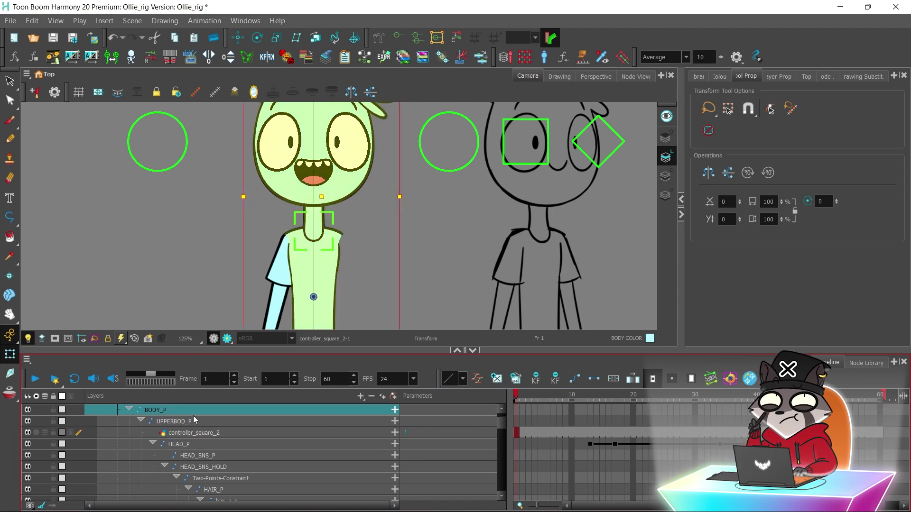
{"action": "left_click", "coordinate": [202, 432]}
Reconnect controller_square_2 to the master peg that drives the other controllers and align it in their row.
{"action": "left_click", "coordinate": [635, 76]}
{"action": "left_click_drag", "start_coordinate": [273, 194], "coordinate": [521, 120]}
{"action": "scroll", "coordinate": [330, 187], "scroll_direction": "down", "scroll_amount": 5}
{"action": "left_click_drag", "start_coordinate": [195, 242], "coordinate": [535, 212]}
{"action": "left_click_drag", "start_coordinate": [432, 177], "coordinate": [339, 206]}
{"action": "scroll", "coordinate": [417, 179], "scroll_direction": "up", "scroll_amount": 1}
{"action": "left_click_drag", "start_coordinate": [466, 161], "coordinate": [441, 165]}
{"action": "left_click_drag", "start_coordinate": [179, 233], "coordinate": [89, 320]}
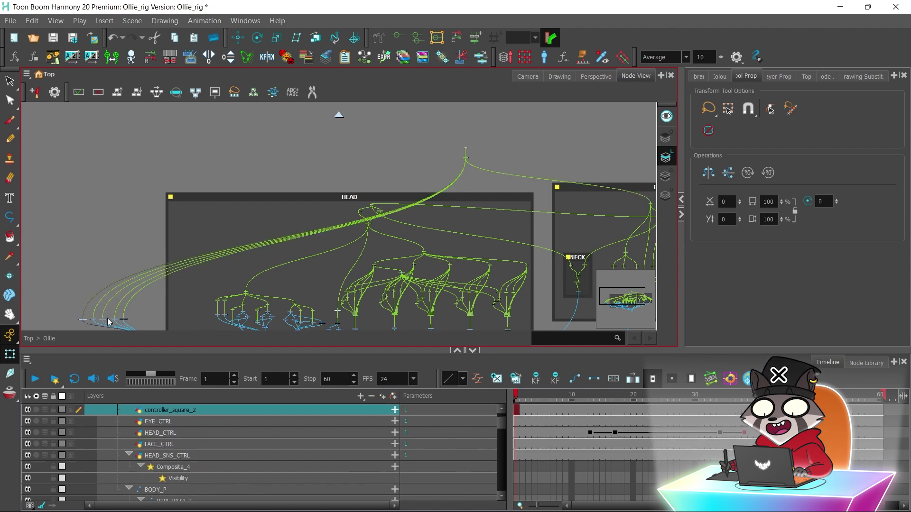
Synchronize UPPERBOD_P to controller_square_2 for all position, scale, rotation and skew parameters.
{"action": "left_click", "coordinate": [190, 499], "text": "ctrl"}
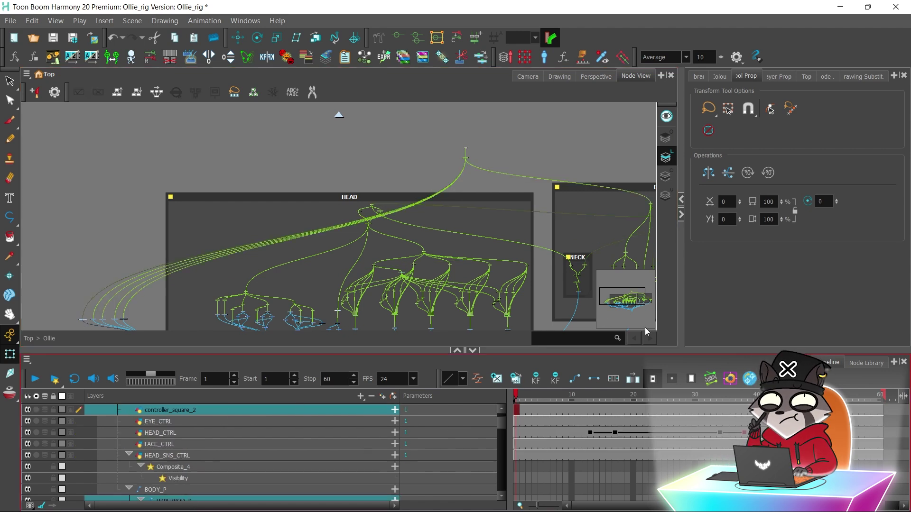
{"action": "left_click", "coordinate": [711, 379]}
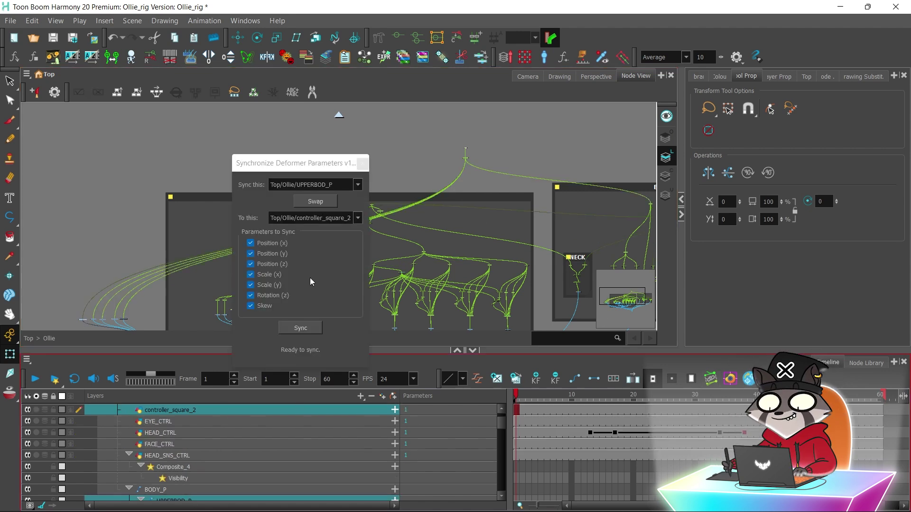
{"action": "left_click", "coordinate": [301, 327]}
Test the upper body controller by moving it in the camera view and undo the move.
{"action": "left_click", "coordinate": [527, 76]}
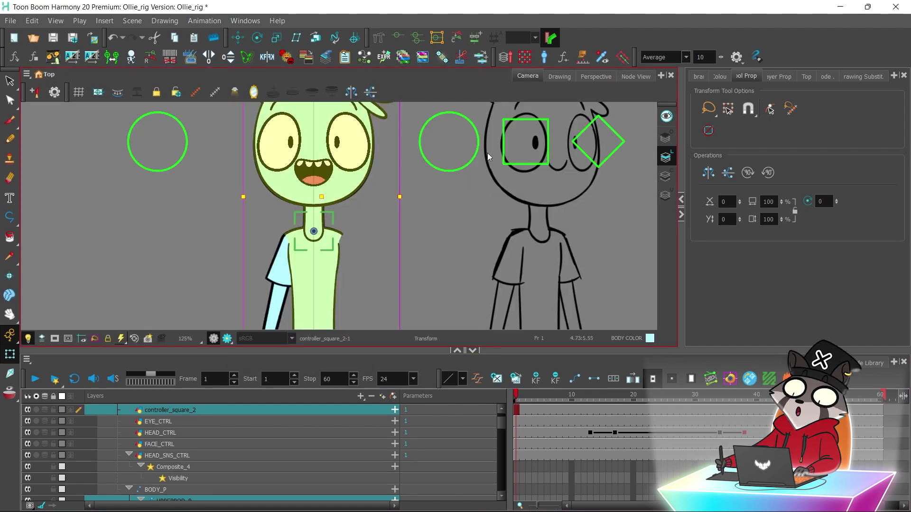
{"action": "mouse_move", "coordinate": [306, 279]}
{"action": "left_mouse_down"}
{"action": "mouse_move", "coordinate": [374, 203]}
{"action": "mouse_move", "coordinate": [372, 236]}
{"action": "mouse_move", "coordinate": [298, 270]}
{"action": "left_mouse_up"}
{"action": "key", "text": "ctrl+z"}
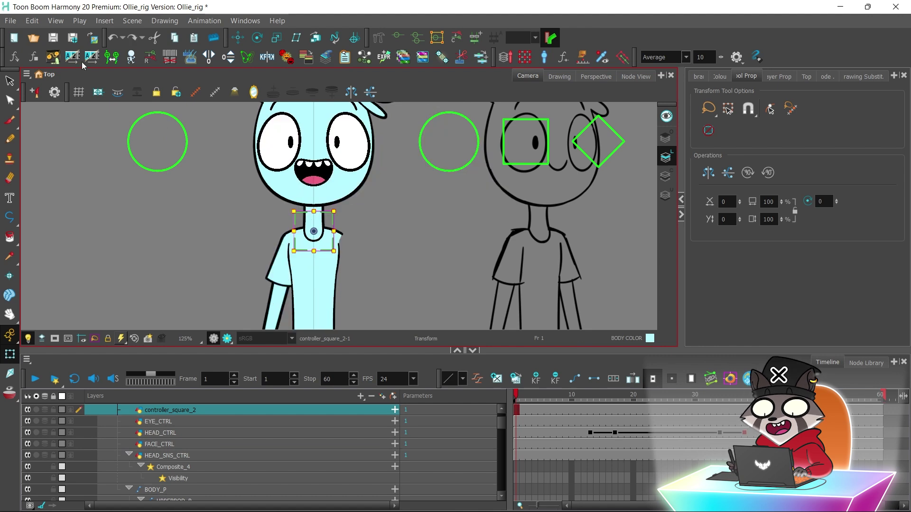
Rename the controller_square_2 layer as UPPERBODY_CTRL.
{"action": "double_click", "coordinate": [181, 409]}
{"action": "type", "text": "UPDERBOD"}
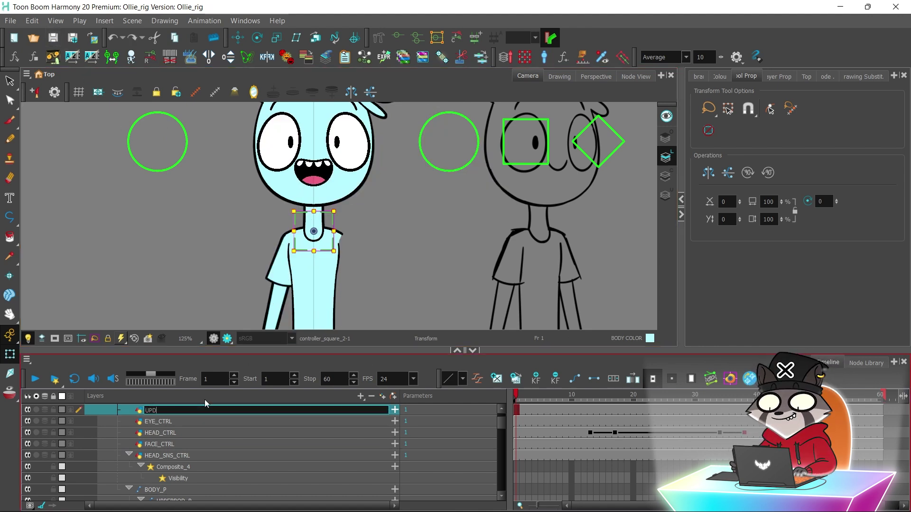
{"action": "key", "text": "BackSpace"}
{"action": "key", "text": "BackSpace"}
{"action": "key", "text": "BackSpace"}
{"action": "key", "text": "BackSpace"}
{"action": "key", "text": "BackSpace"}
{"action": "key", "text": "BackSpace"}
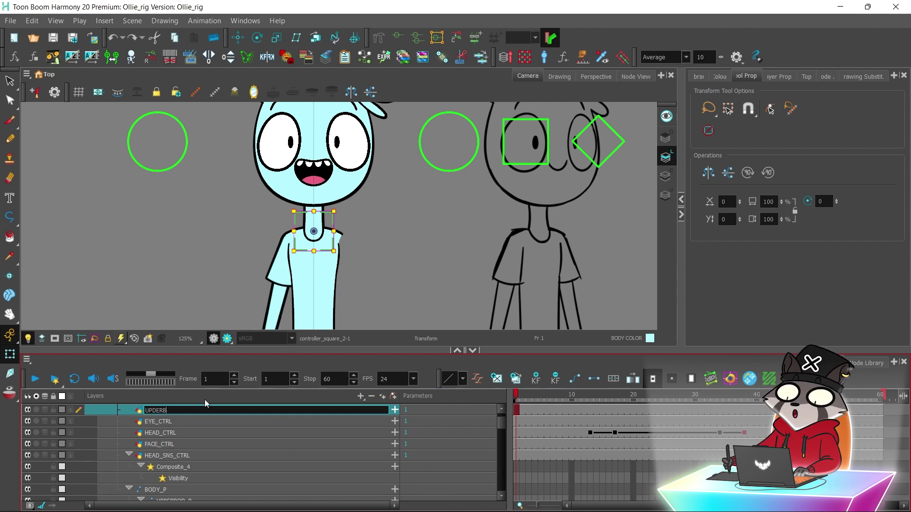
{"action": "type", "text": "PERBODY_P"}
{"action": "left_click", "coordinate": [212, 264]}
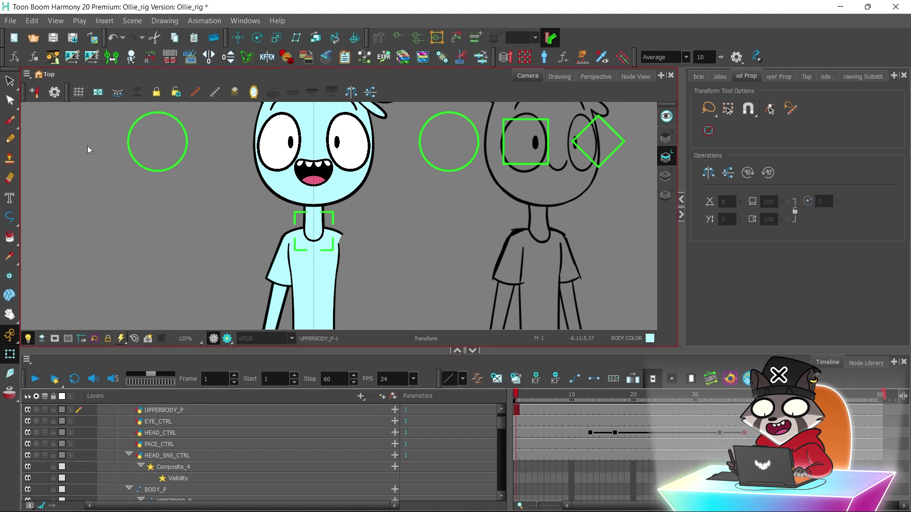
{"action": "left_click", "coordinate": [183, 412]}
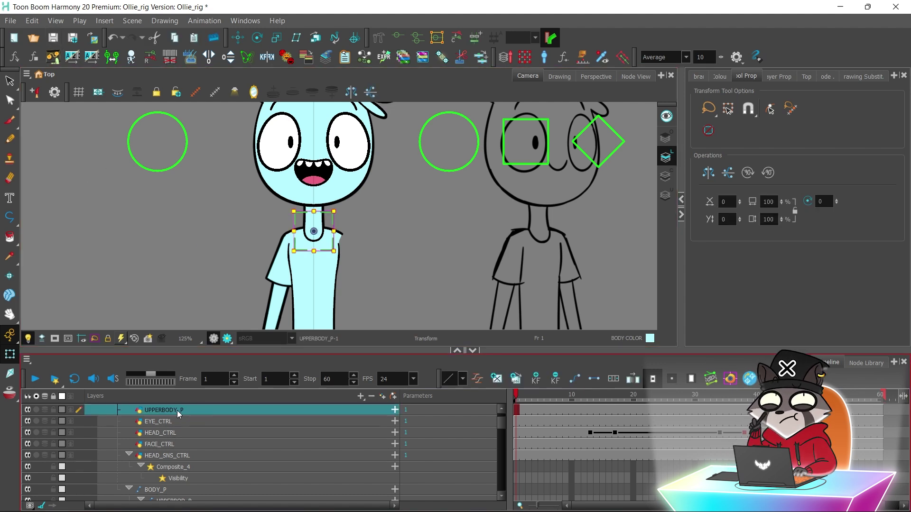
{"action": "left_click", "coordinate": [177, 411]}
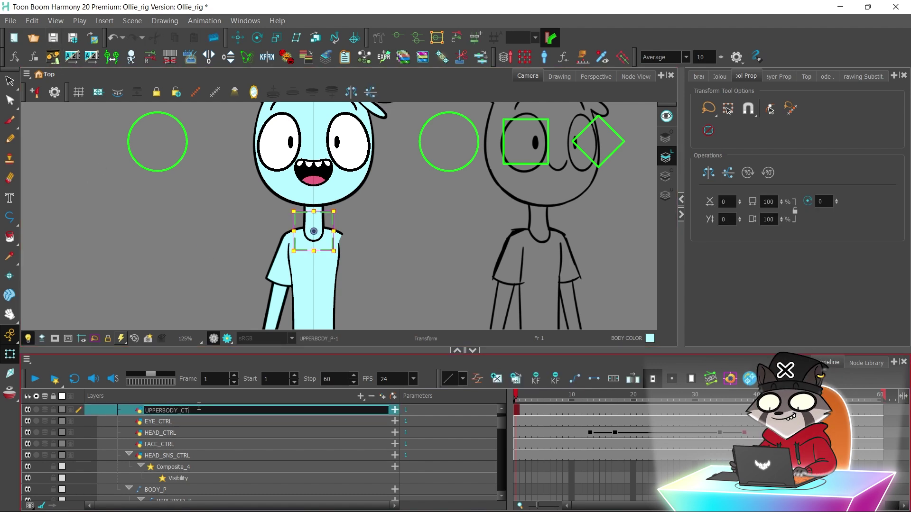
{"action": "left_click", "coordinate": [138, 223]}
Add a square controller layer named SHOULDER_CTRL_L below HEAD_SNS_CTRL.
{"action": "left_click_drag", "start_coordinate": [259, 207], "coordinate": [283, 220]}
{"action": "key", "text": "2"}
{"action": "key", "text": "2"}
{"action": "key", "text": "2"}
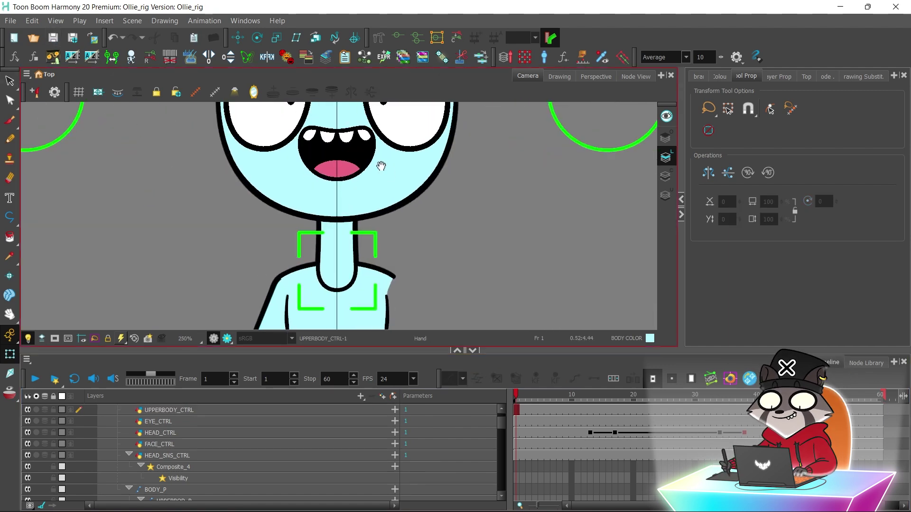
{"action": "scroll", "coordinate": [391, 174], "scroll_direction": "down", "scroll_amount": 4}
{"action": "left_click", "coordinate": [479, 175]}
{"action": "key", "text": "alt+s"}
{"action": "right_click", "coordinate": [174, 445]}
{"action": "left_click", "coordinate": [228, 151]}
{"action": "left_click", "coordinate": [636, 76]}
{"action": "scroll", "coordinate": [161, 264], "scroll_direction": "up", "scroll_amount": 5}
Position the SHOULDER_CTRL_L square over the outer corner of the shoulder on the sleeved side.
{"action": "left_click", "coordinate": [528, 76]}
{"action": "left_click_drag", "start_coordinate": [479, 175], "coordinate": [290, 249]}
{"action": "left_click_drag", "start_coordinate": [272, 267], "coordinate": [291, 255]}
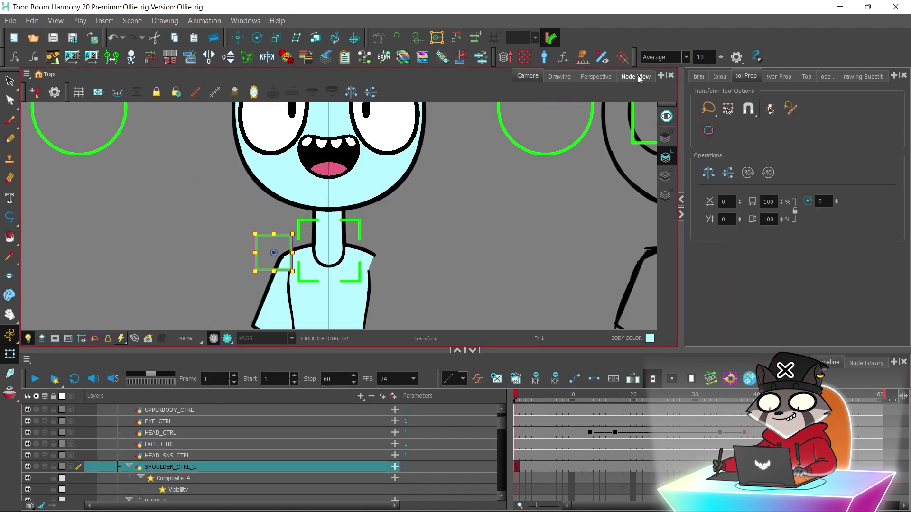
Synchronize all deformer parameters of the shoulder_p_L peg to SHOULDER_CTRL_L, with shoulder_p_L as the first node of the sync.
{"action": "left_click", "coordinate": [639, 78]}
{"action": "scroll", "coordinate": [358, 187], "scroll_direction": "up", "scroll_amount": 5}
{"action": "left_click_drag", "start_coordinate": [635, 124], "coordinate": [353, 236]}
{"action": "scroll", "coordinate": [413, 210], "scroll_direction": "up", "scroll_amount": 5}
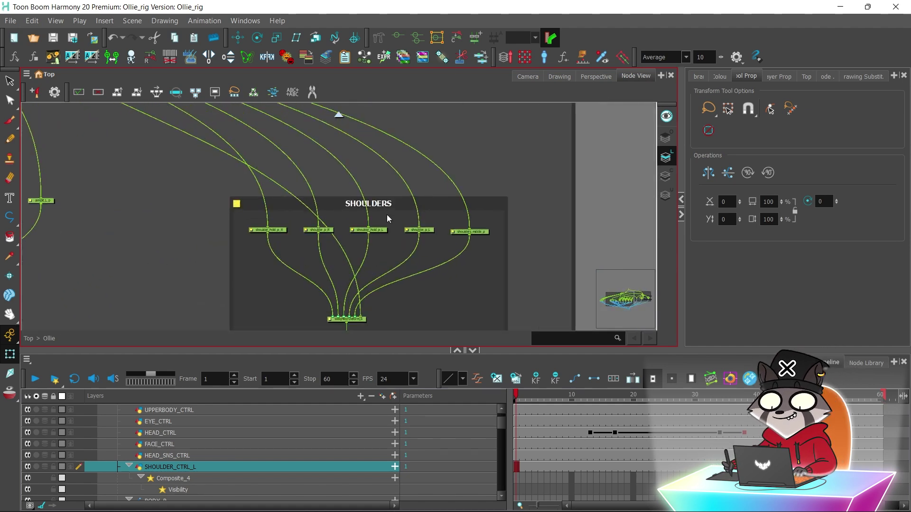
{"action": "scroll", "coordinate": [407, 214], "scroll_direction": "up", "scroll_amount": 1}
{"action": "left_click", "coordinate": [439, 231]}
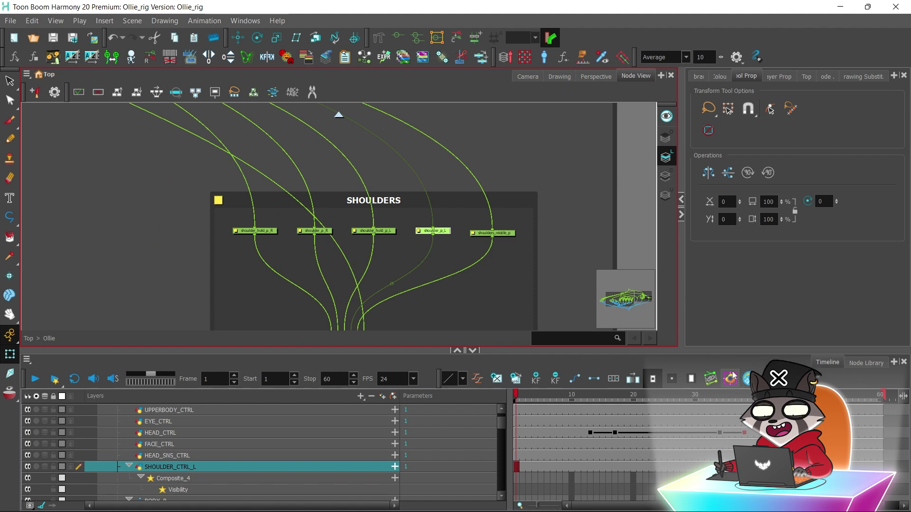
{"action": "left_click", "coordinate": [718, 380]}
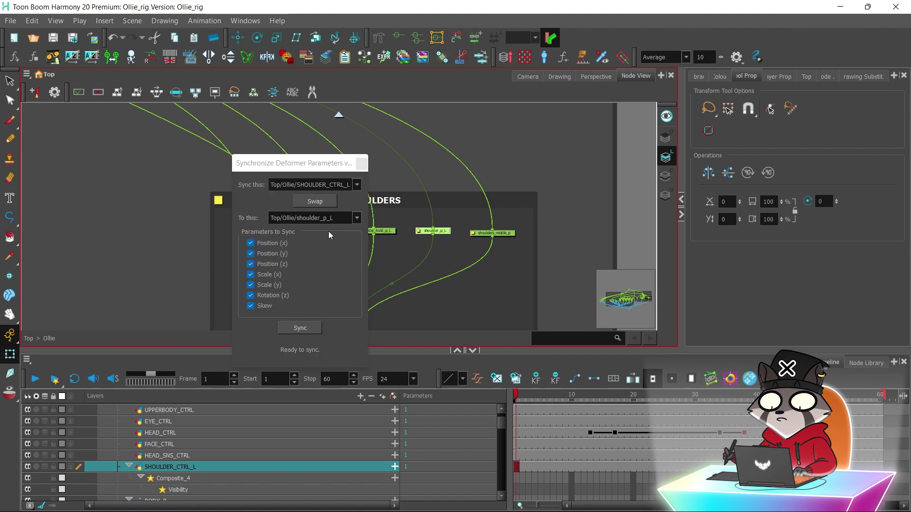
{"action": "left_click", "coordinate": [326, 204]}
{"action": "left_click", "coordinate": [361, 163]}
Test SHOULDER_CTRL_L by moving it in the camera view and undo the move.
{"action": "left_click", "coordinate": [528, 77]}
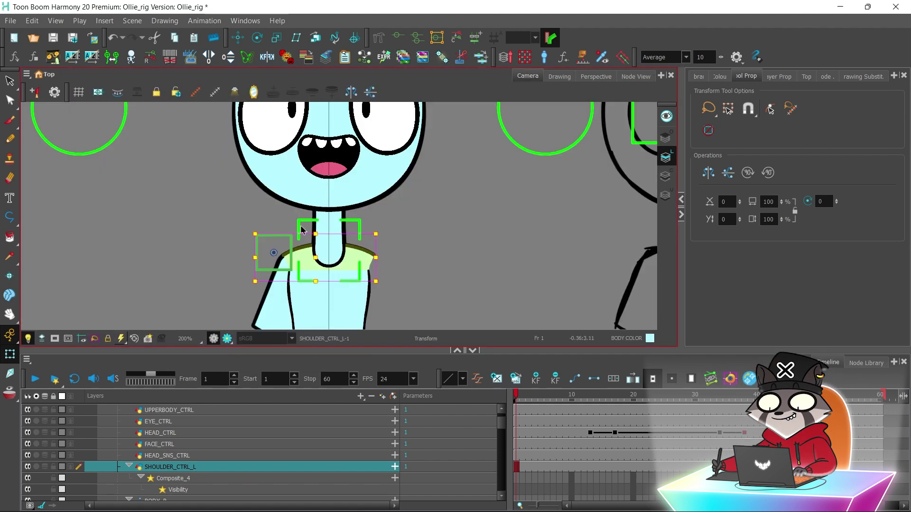
{"action": "left_click", "coordinate": [271, 254]}
{"action": "left_click_drag", "start_coordinate": [271, 254], "coordinate": [263, 228]}
{"action": "key", "text": "ctrl+z"}
Duplicate the SHOULDER_CTRL_L layer and name the copy SHOULDER_CTRL_R.
{"action": "right_click", "coordinate": [190, 469]}
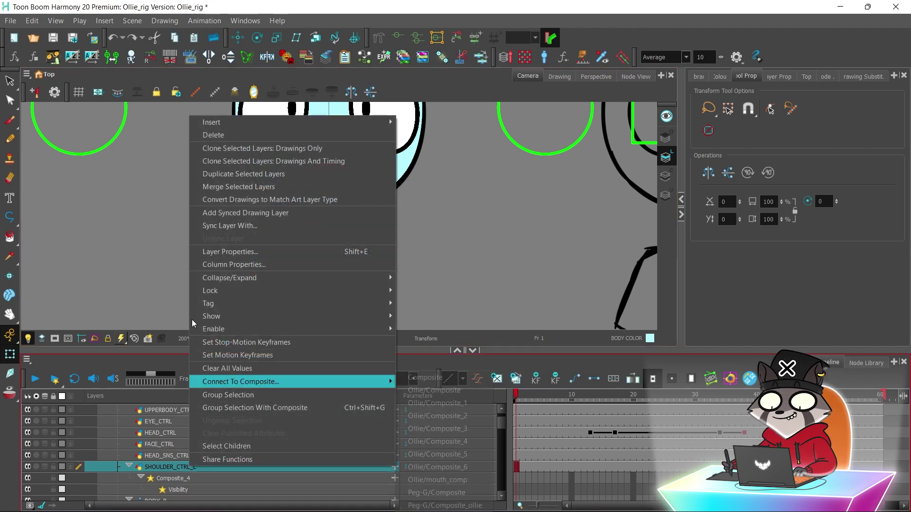
{"action": "left_click", "coordinate": [246, 175]}
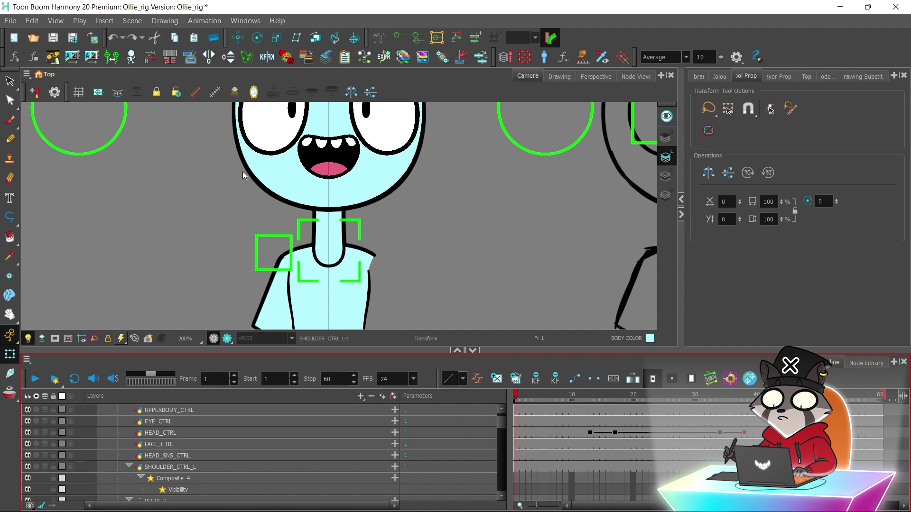
{"action": "left_click", "coordinate": [636, 76]}
{"action": "left_click_drag", "start_coordinate": [346, 158], "coordinate": [432, 183]}
{"action": "scroll", "coordinate": [197, 209], "scroll_direction": "down", "scroll_amount": 1}
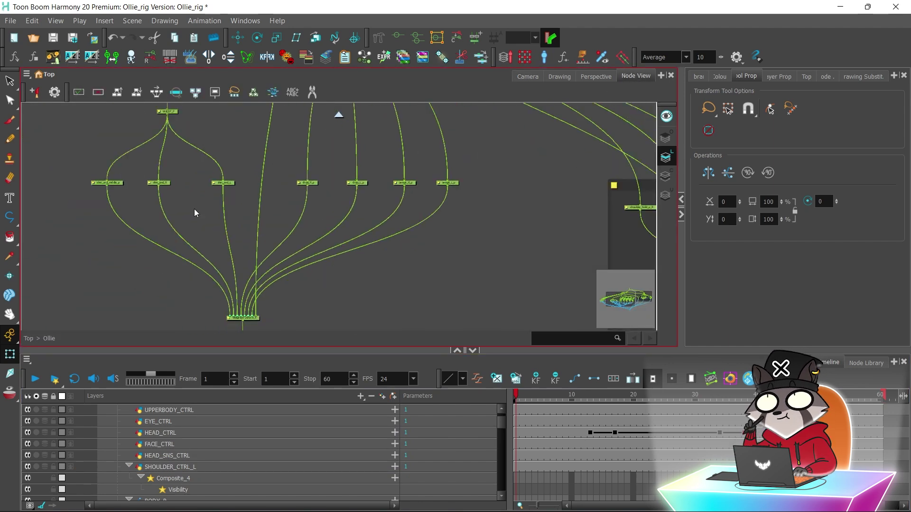
{"action": "left_click_drag", "start_coordinate": [197, 209], "coordinate": [349, 205]}
{"action": "double_click", "coordinate": [332, 205]}
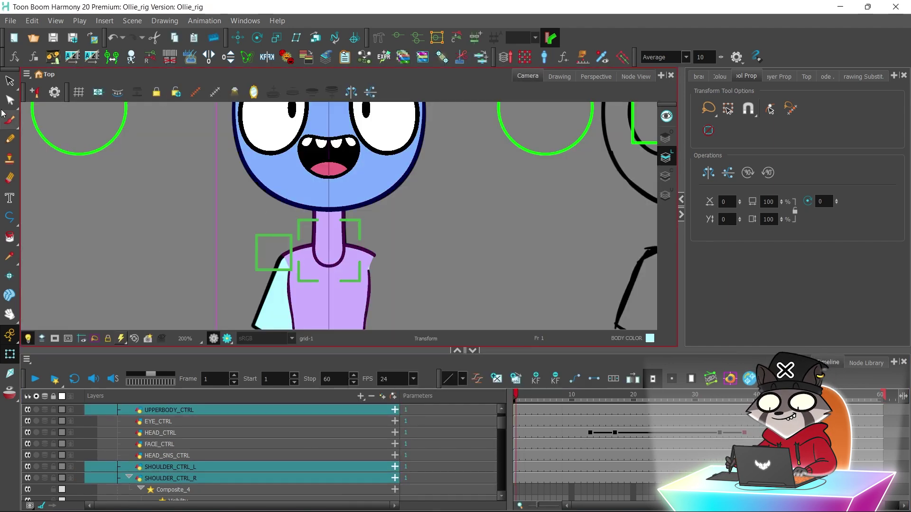
Move the SHOULDER_CTRL_R square drawing horizontally over the outer corner of the opposite, sleeveless shoulder.
{"action": "left_click", "coordinate": [201, 477]}
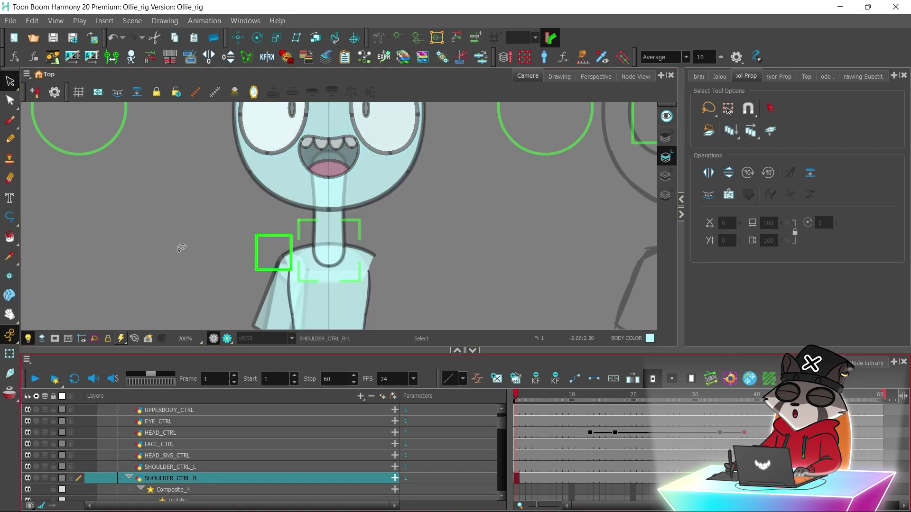
{"action": "left_click", "coordinate": [204, 247]}
{"action": "key", "text": "ctrl+a"}
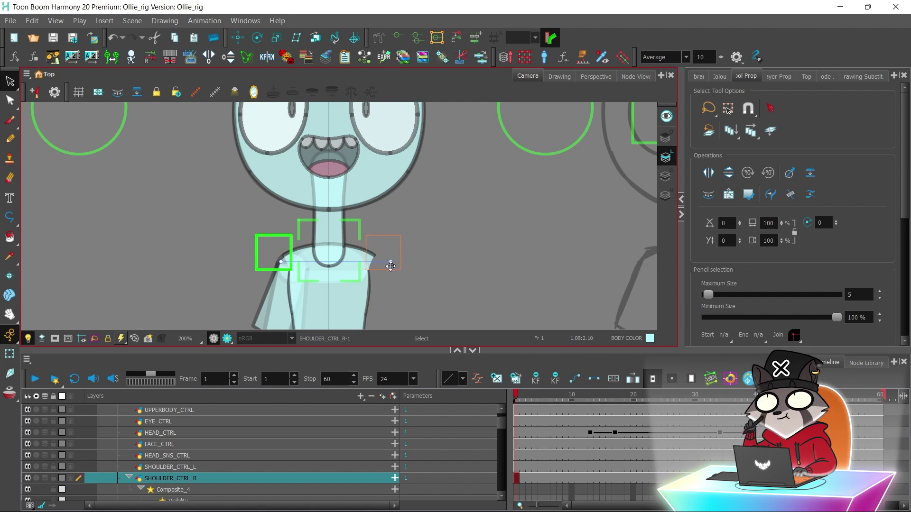
{"action": "left_click_drag", "start_coordinate": [390, 266], "coordinate": [391, 266]}
{"action": "left_click", "coordinate": [459, 232]}
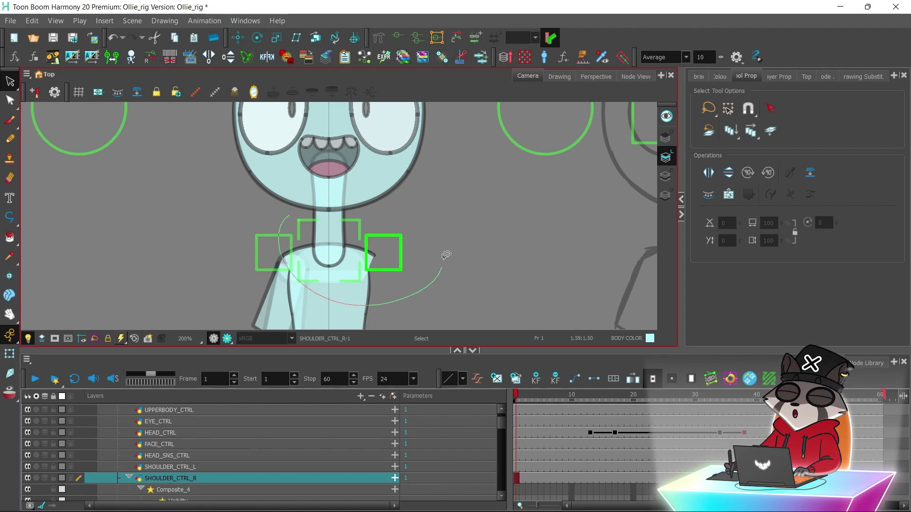
{"action": "left_click", "coordinate": [386, 262]}
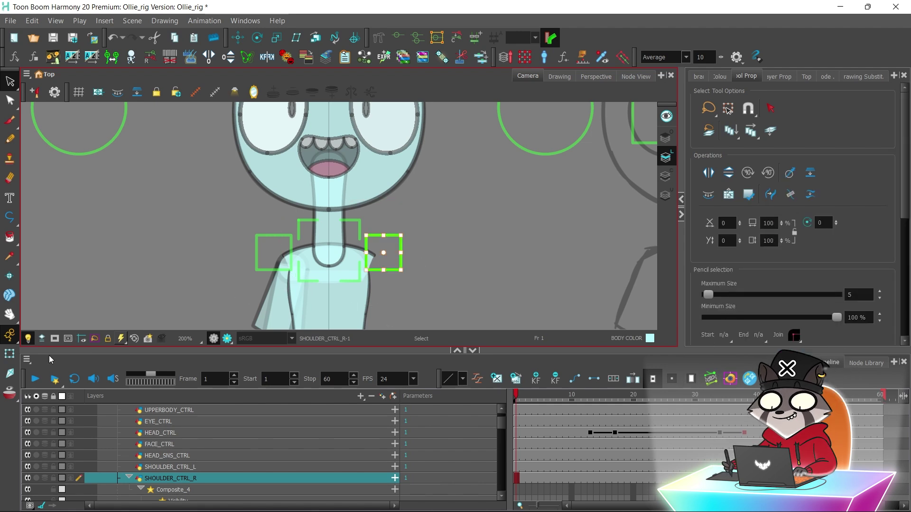
{"action": "left_click", "coordinate": [9, 353]}
Synchronize all deformer parameters of the shoulder_p_R peg to SHOULDER_CTRL_R, with shoulder_p_R as the first node of the sync.
{"action": "left_click", "coordinate": [625, 76]}
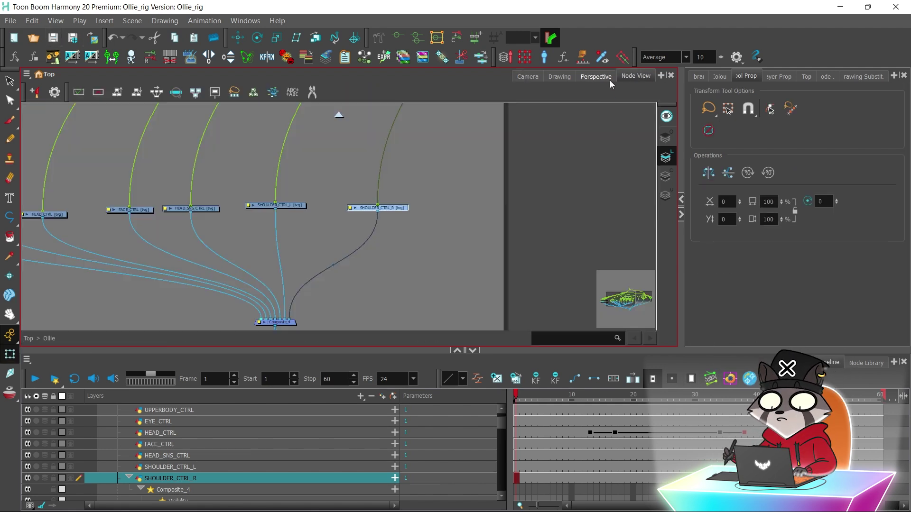
{"action": "left_click_drag", "start_coordinate": [461, 183], "coordinate": [53, 224]}
{"action": "scroll", "coordinate": [574, 196], "scroll_direction": "down", "scroll_amount": 2}
{"action": "left_click_drag", "start_coordinate": [598, 200], "coordinate": [126, 246]}
{"action": "left_click_drag", "start_coordinate": [646, 206], "coordinate": [126, 252]}
{"action": "left_click_drag", "start_coordinate": [634, 169], "coordinate": [650, 205]}
{"action": "scroll", "coordinate": [320, 191], "scroll_direction": "up", "scroll_amount": 1}
{"action": "left_click_drag", "start_coordinate": [320, 190], "coordinate": [337, 194]}
{"action": "scroll", "coordinate": [337, 195], "scroll_direction": "up", "scroll_amount": 4}
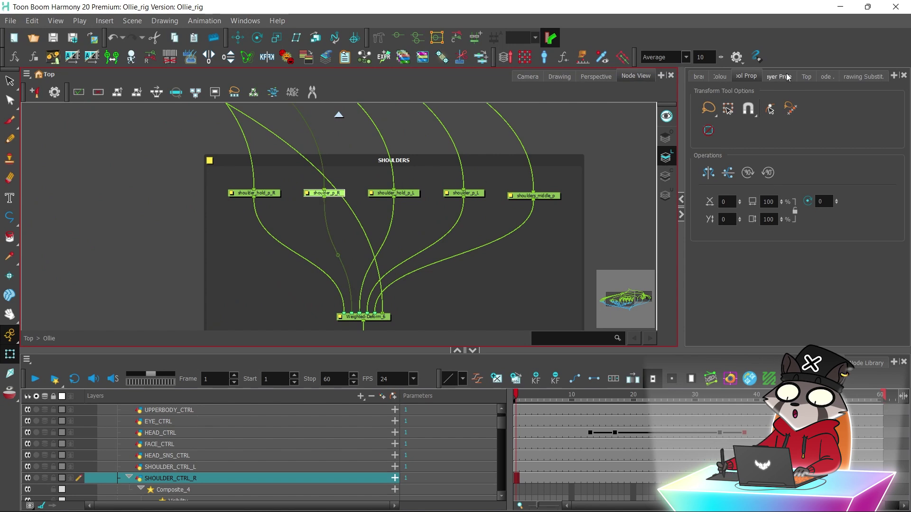
{"action": "left_click", "coordinate": [710, 376]}
{"action": "left_click", "coordinate": [314, 201]}
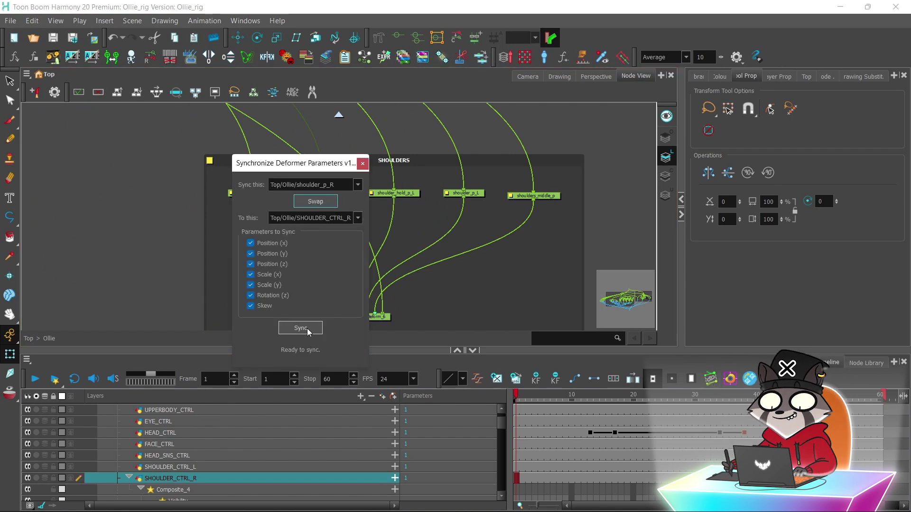
{"action": "left_click_drag", "start_coordinate": [366, 160], "coordinate": [366, 162]}
{"action": "left_click", "coordinate": [362, 166]}
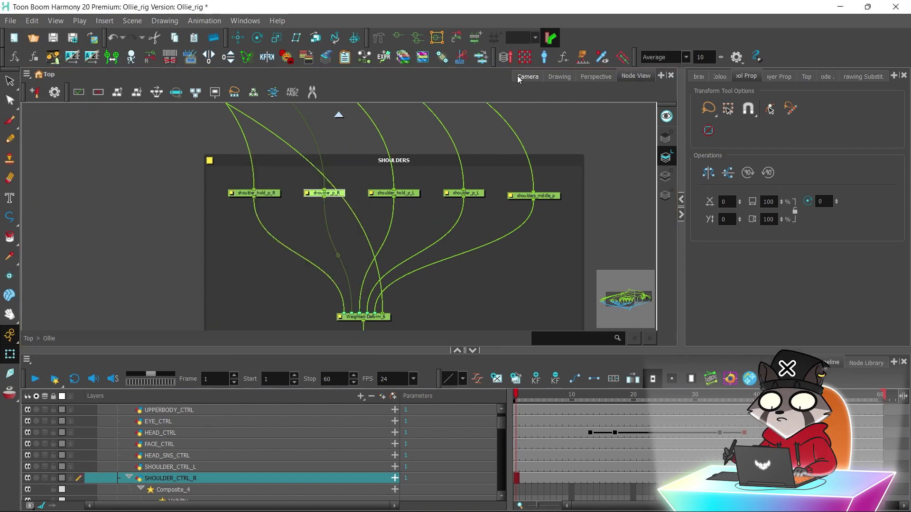
Test SHOULDER_CTRL_R and UPPERBODY_CTRL by moving each in the camera view and undo both moves.
{"action": "left_click", "coordinate": [528, 76]}
{"action": "left_click", "coordinate": [398, 258]}
{"action": "left_click_drag", "start_coordinate": [400, 260], "coordinate": [404, 226]}
{"action": "key", "text": "ctrl+z"}
{"action": "left_click_drag", "start_coordinate": [355, 249], "coordinate": [330, 244]}
{"action": "key", "text": "ctrl+z"}
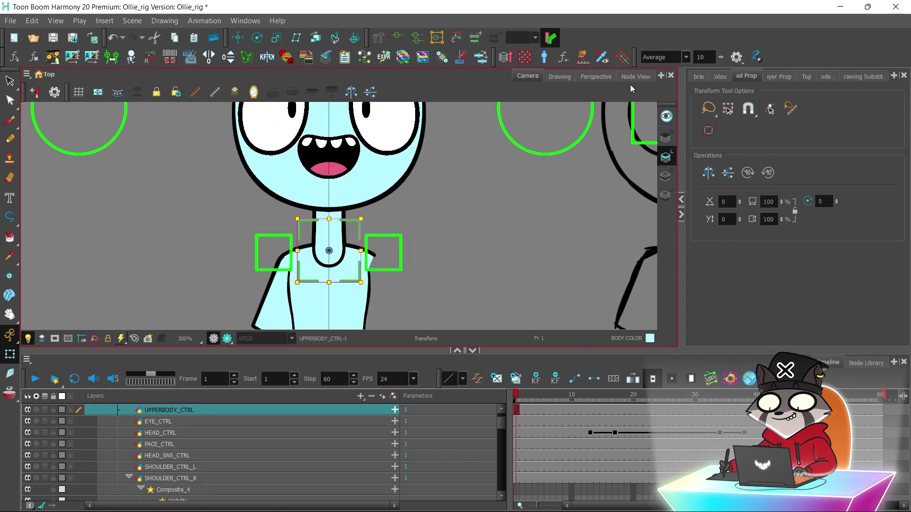
Duplicate the UPPERBODY_CTRL layer and name the copy BODY_CTRL.
{"action": "left_click", "coordinate": [636, 77]}
{"action": "left_click_drag", "start_coordinate": [190, 197], "coordinate": [485, 197]}
{"action": "scroll", "coordinate": [341, 209], "scroll_direction": "down", "scroll_amount": 1}
{"action": "scroll", "coordinate": [257, 195], "scroll_direction": "down", "scroll_amount": 5}
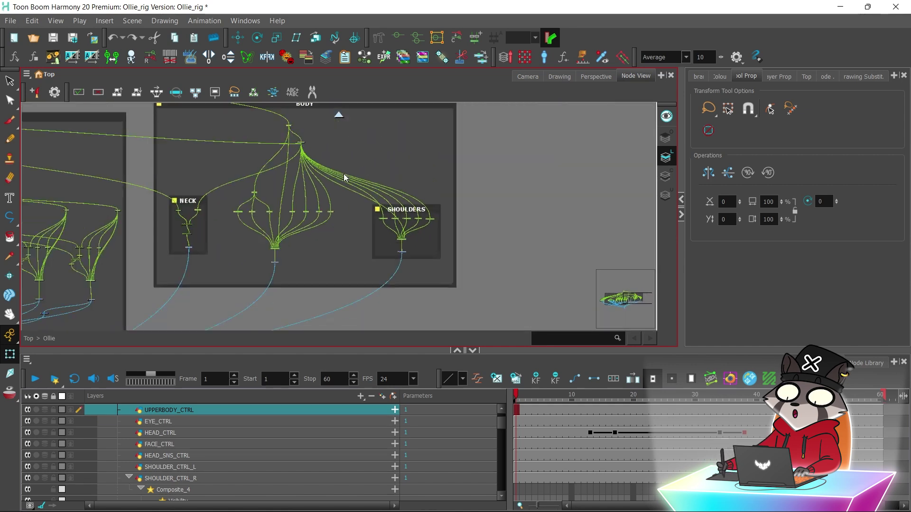
{"action": "left_click", "coordinate": [528, 75]}
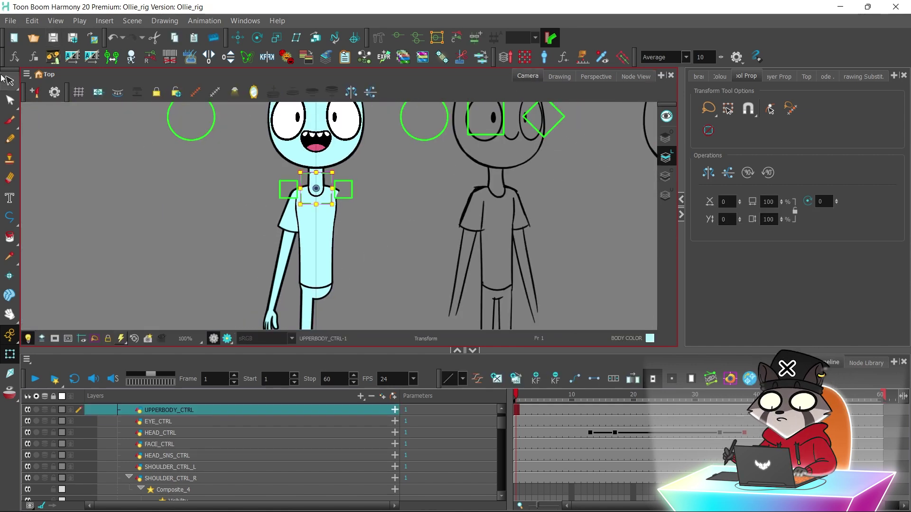
{"action": "right_click", "coordinate": [165, 409]}
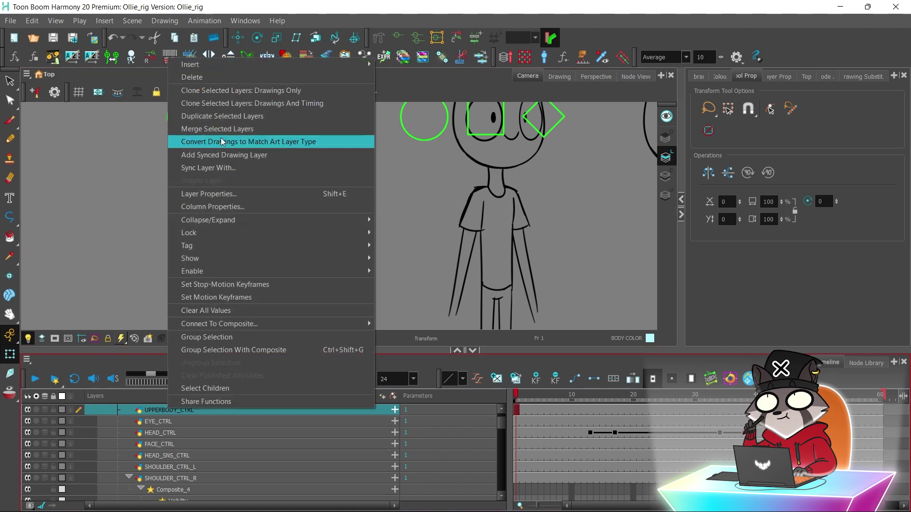
{"action": "left_click", "coordinate": [209, 116]}
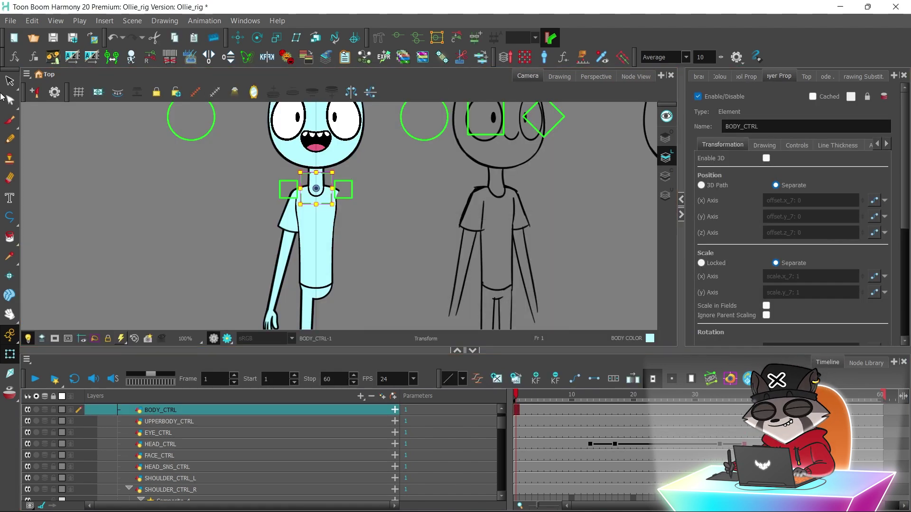
Move the BODY_CTRL square drawing down over the hips with a Y offset of -198.
{"action": "left_click", "coordinate": [10, 81]}
{"action": "left_click", "coordinate": [743, 77]}
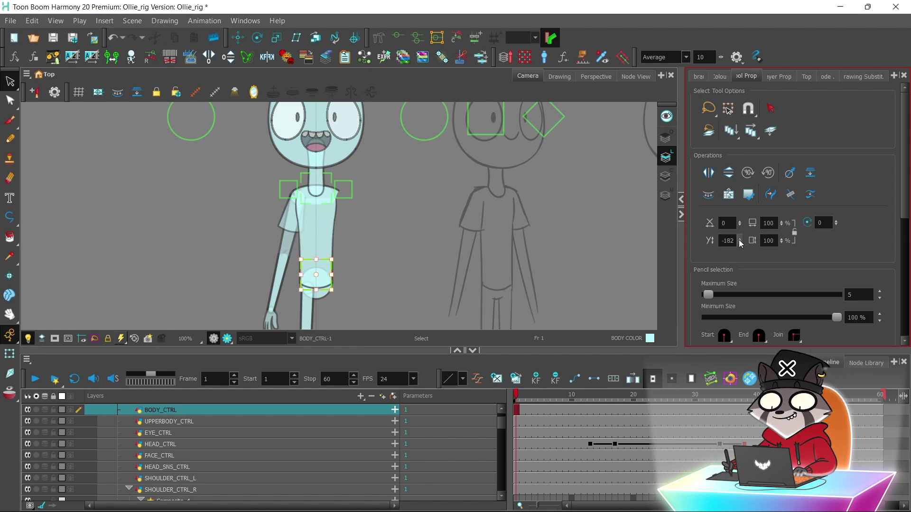
{"action": "left_click_drag", "start_coordinate": [739, 242], "coordinate": [738, 247]}
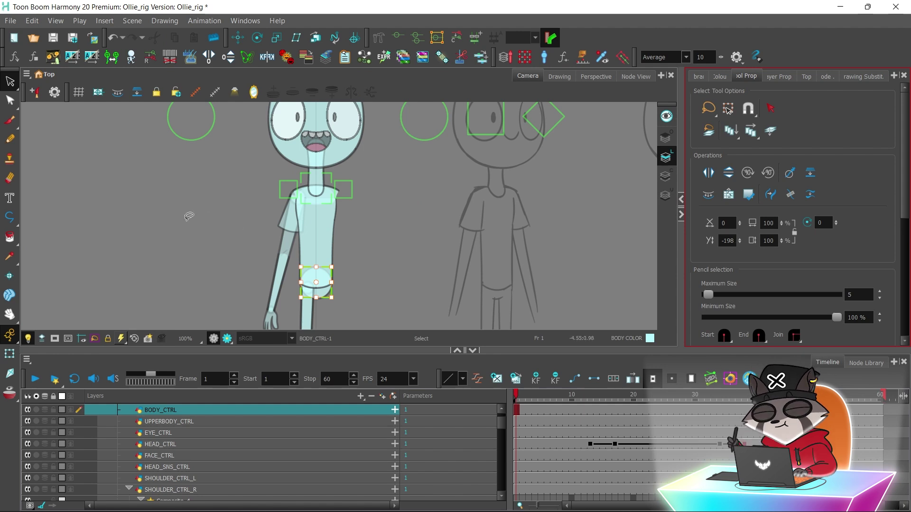
{"action": "left_click", "coordinate": [9, 354]}
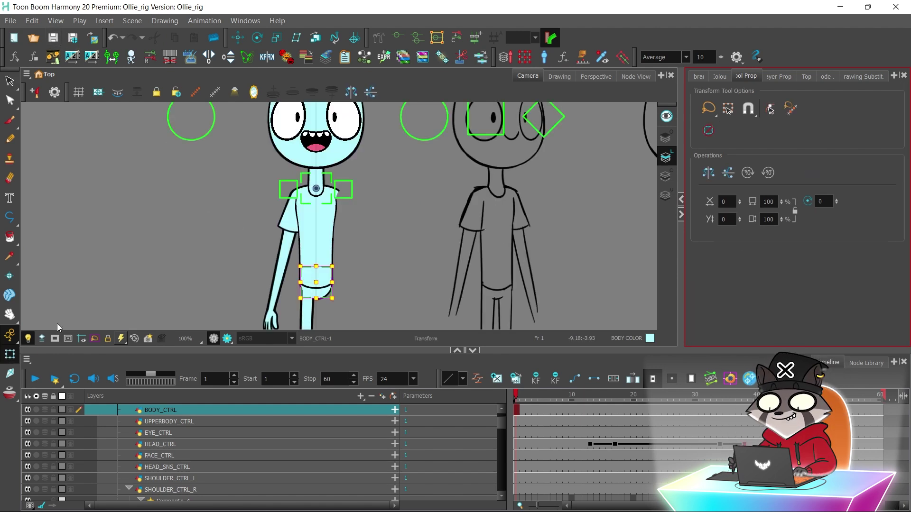
Scale the BODY_CTRL square drawing to 90%.
{"action": "left_click", "coordinate": [135, 285]}
{"action": "key", "text": "2"}
{"action": "left_click_drag", "start_coordinate": [145, 274], "coordinate": [156, 240]}
{"action": "key", "text": "2"}
{"action": "key", "text": "2"}
{"action": "left_click", "coordinate": [290, 305]}
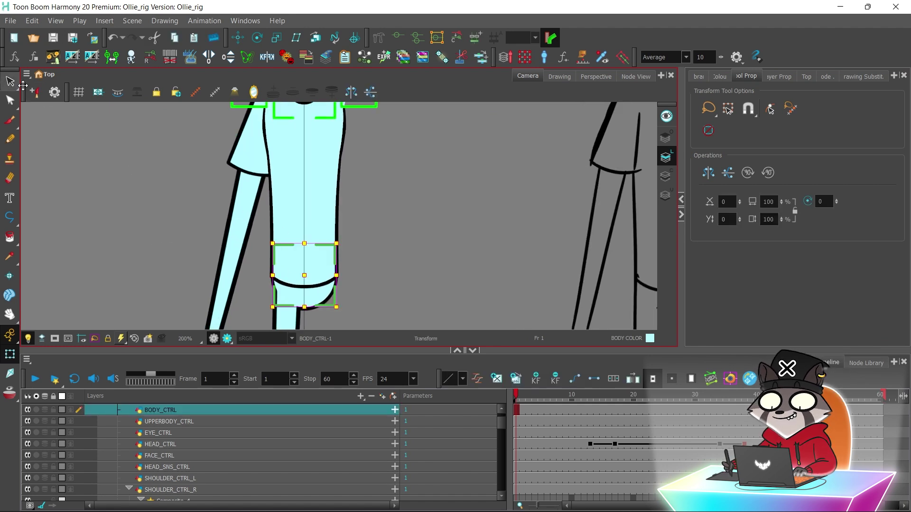
{"action": "left_click", "coordinate": [10, 81]}
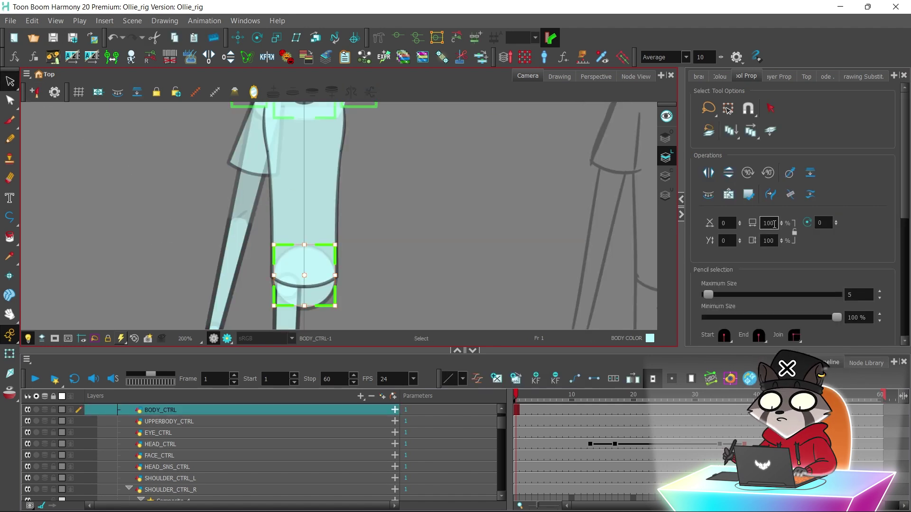
{"action": "left_click", "coordinate": [772, 224]}
{"action": "type", "text": "90"}
{"action": "key", "text": "Return"}
{"action": "left_click", "coordinate": [490, 213]}
{"action": "left_click_drag", "start_coordinate": [383, 182], "coordinate": [389, 264]}
{"action": "key", "text": "1"}
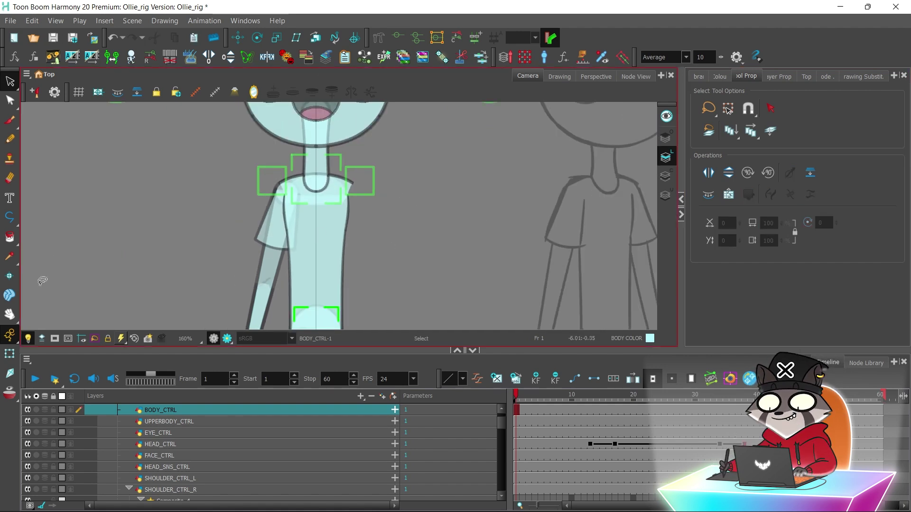
{"action": "key", "text": "1"}
{"action": "left_click", "coordinate": [9, 354]}
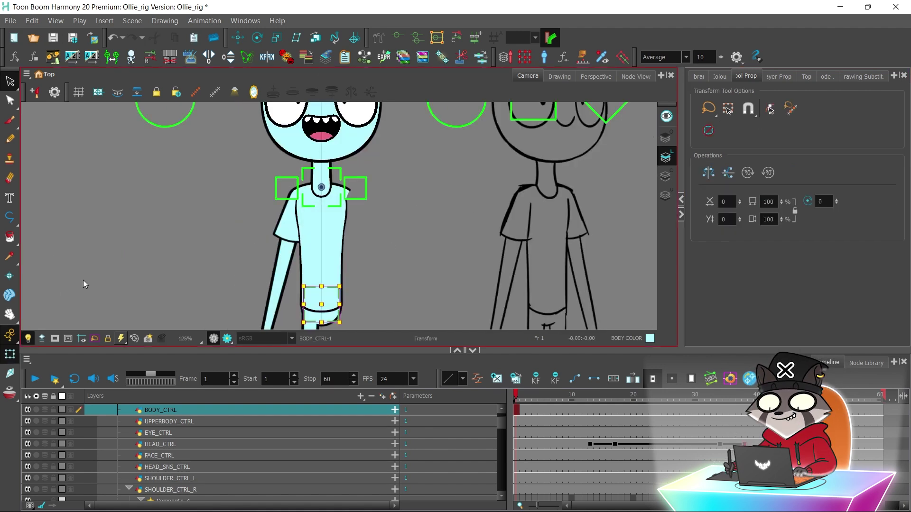
Scale the UPPERBODY_CTRL square drawing to 90% and save the scene.
{"action": "left_click", "coordinate": [63, 294]}
{"action": "left_click", "coordinate": [333, 205]}
{"action": "left_click", "coordinate": [10, 83]}
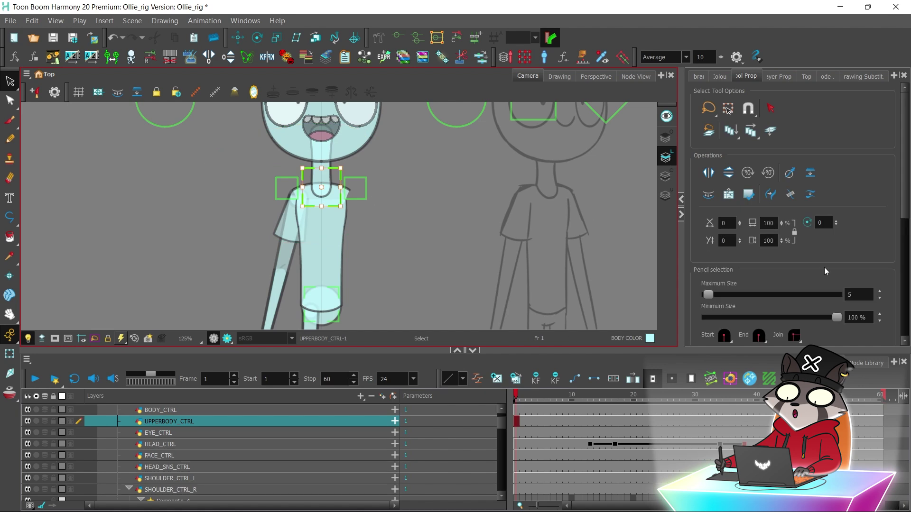
{"action": "left_click", "coordinate": [769, 223]}
{"action": "type", "text": "90"}
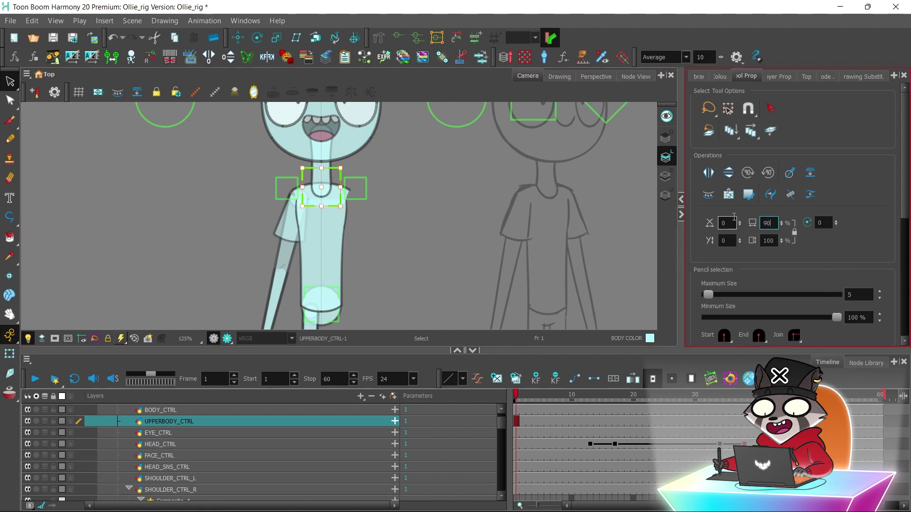
{"action": "key", "text": "Return"}
{"action": "left_click", "coordinate": [158, 229]}
{"action": "key", "text": "1"}
{"action": "key", "text": "1"}
{"action": "left_click", "coordinate": [9, 354]}
{"action": "left_click", "coordinate": [109, 173]}
{"action": "left_click", "coordinate": [57, 40]}
Synchronize the deformer parameters of BODY_CTRL with the BODY_P peg in the BODY backdrop.
{"action": "left_click_drag", "start_coordinate": [309, 290], "coordinate": [304, 235]}
{"action": "key", "text": "2"}
{"action": "key", "text": "2"}
{"action": "key", "text": "2"}
{"action": "left_click", "coordinate": [319, 240]}
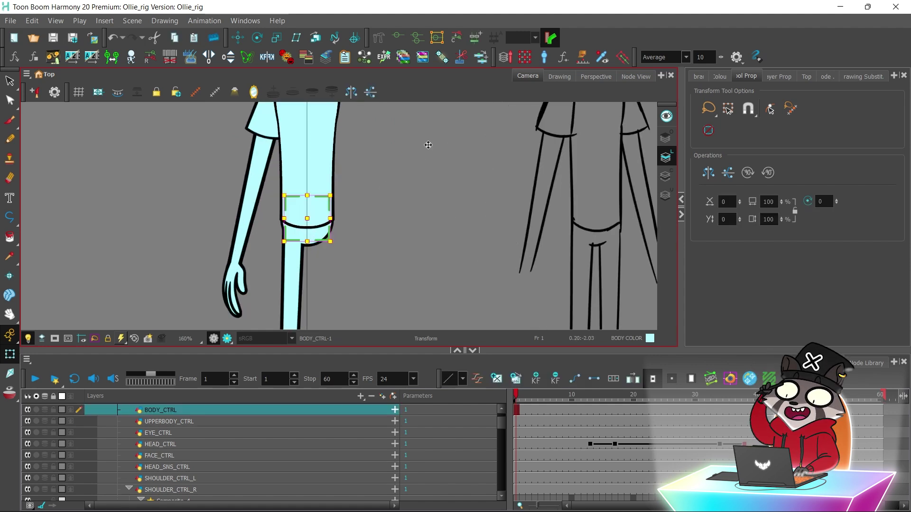
{"action": "left_click", "coordinate": [636, 76]}
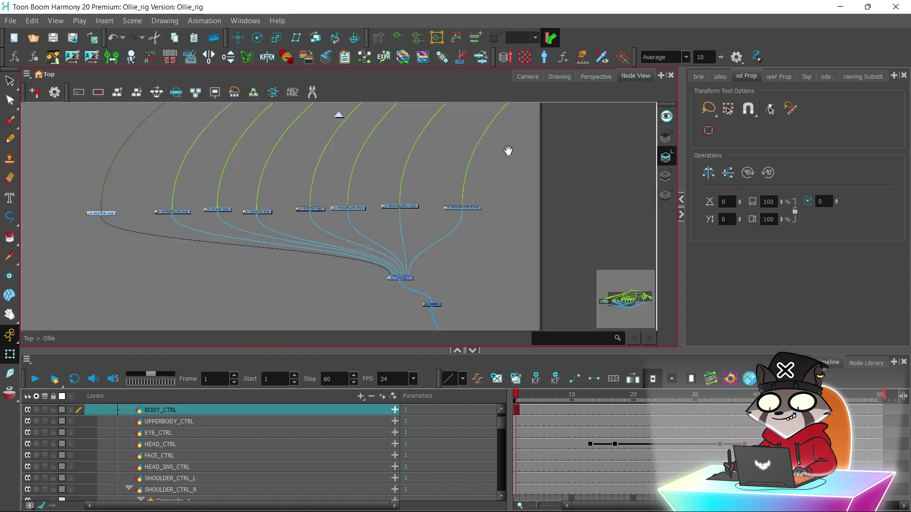
{"action": "left_click_drag", "start_coordinate": [515, 138], "coordinate": [398, 200]}
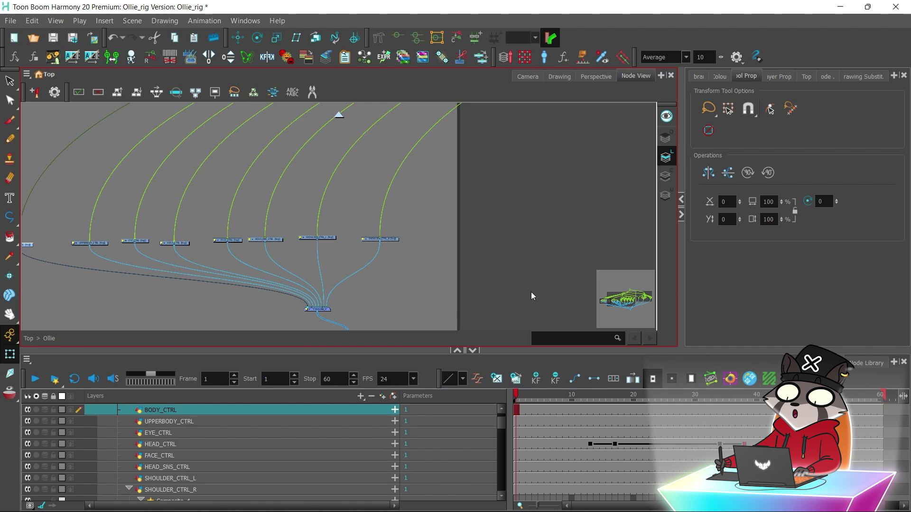
{"action": "left_click_drag", "start_coordinate": [567, 114], "coordinate": [350, 230]}
{"action": "left_click_drag", "start_coordinate": [546, 227], "coordinate": [157, 326]}
{"action": "left_click_drag", "start_coordinate": [603, 142], "coordinate": [394, 227]}
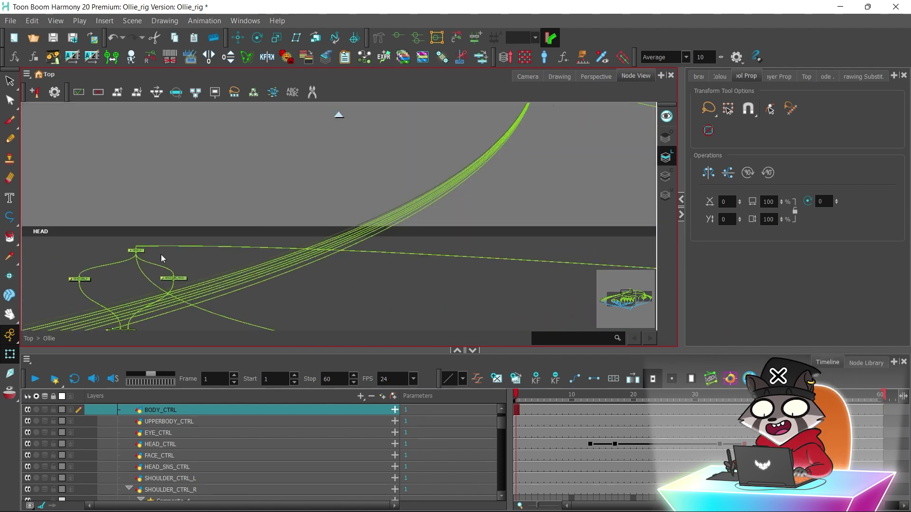
{"action": "left_click_drag", "start_coordinate": [469, 181], "coordinate": [1, 103]}
{"action": "left_click", "coordinate": [301, 245]}
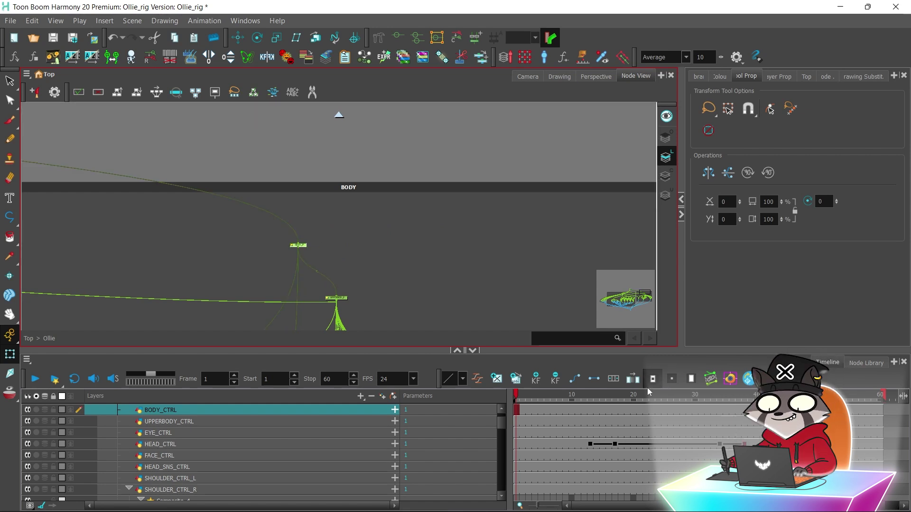
{"action": "left_click", "coordinate": [710, 379]}
{"action": "left_click", "coordinate": [310, 202]}
{"action": "left_click", "coordinate": [357, 163]}
Test the BODY_CTRL controller by moving it, undo the move and save the scene.
{"action": "left_click", "coordinate": [527, 76]}
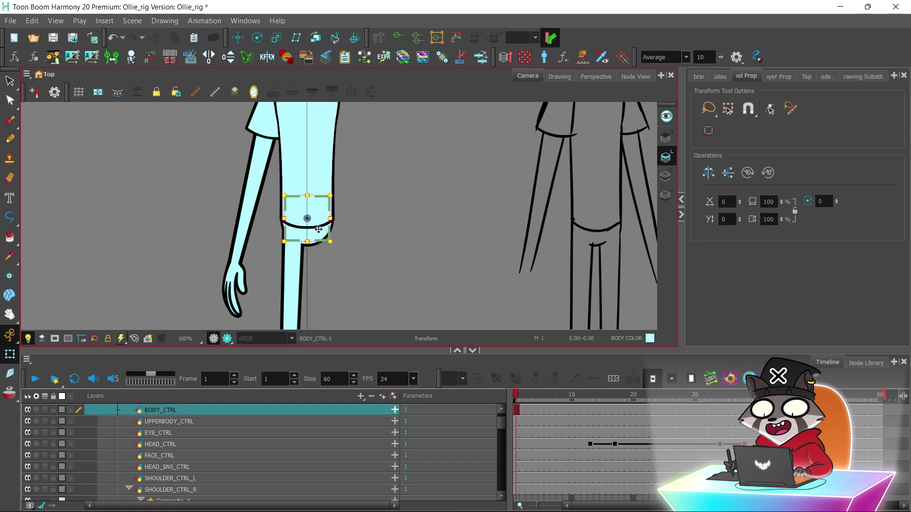
{"action": "scroll", "coordinate": [351, 239], "scroll_direction": "down", "scroll_amount": 4}
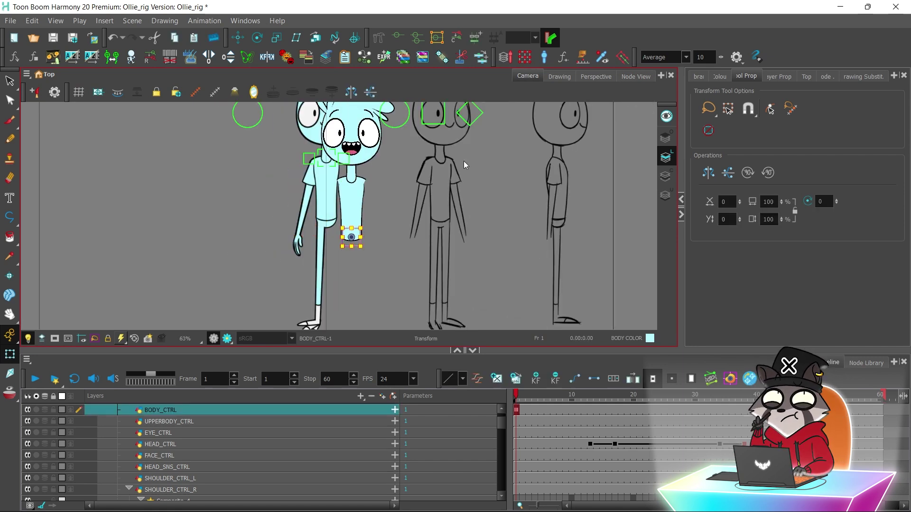
{"action": "key", "text": "ctrl+z"}
{"action": "left_click", "coordinate": [377, 190]}
{"action": "scroll", "coordinate": [345, 148], "scroll_direction": "up", "scroll_amount": 2}
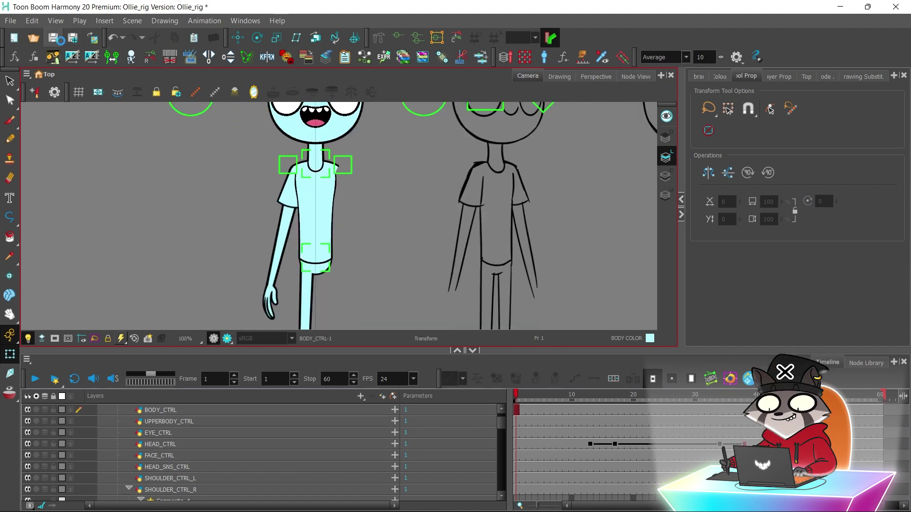
Duplicate the SHOULDER_CTRL_R layer, place the copy's node beside the other controllers and name it WAIST_CTRL.
{"action": "left_click", "coordinate": [341, 173]}
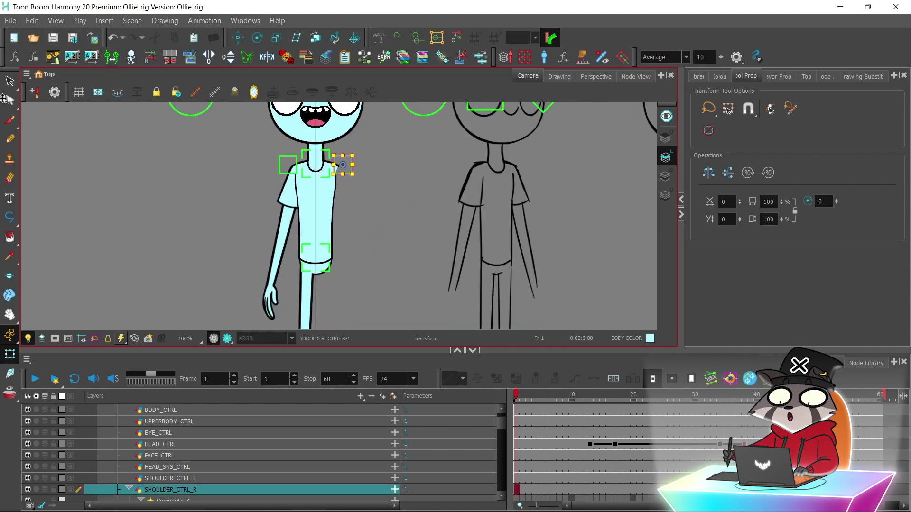
{"action": "right_click", "coordinate": [212, 490]}
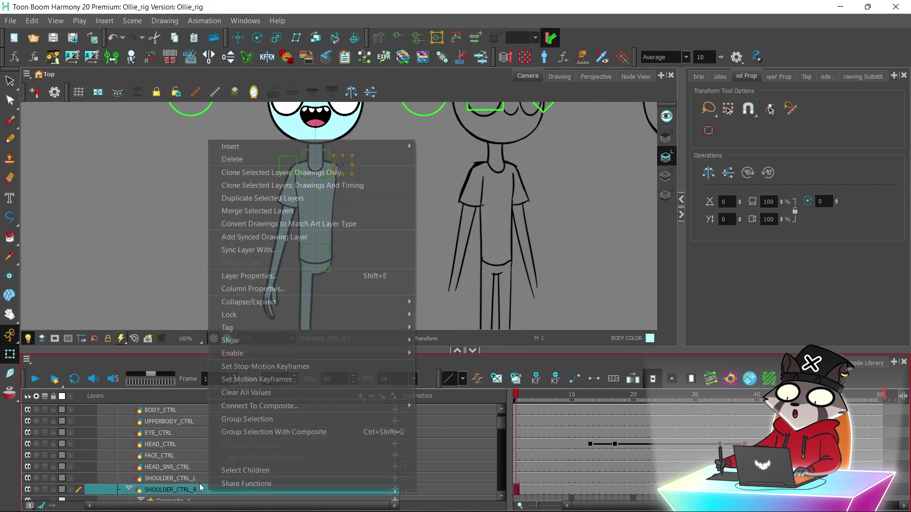
{"action": "left_click", "coordinate": [287, 199]}
{"action": "left_click", "coordinate": [636, 76]}
{"action": "key", "text": "o"}
{"action": "mouse_move", "coordinate": [357, 196]}
{"action": "left_mouse_down"}
{"action": "mouse_move", "coordinate": [376, 191]}
{"action": "mouse_move", "coordinate": [365, 219]}
{"action": "mouse_move", "coordinate": [87, 225]}
{"action": "left_mouse_up"}
{"action": "left_click_drag", "start_coordinate": [90, 235], "coordinate": [185, 235]}
{"action": "left_click_drag", "start_coordinate": [184, 235], "coordinate": [386, 288]}
{"action": "double_click", "coordinate": [162, 432]}
{"action": "type", "text": "WAIST_CTRL"}
Move the WAIST_CTRL square drawing down to the waist, inside the BODY_CTRL square, and save the scene.
{"action": "left_click", "coordinate": [527, 76]}
{"action": "key", "text": "alt+s"}
{"action": "left_click_drag", "start_coordinate": [342, 165], "coordinate": [316, 257]}
{"action": "scroll", "coordinate": [325, 254], "scroll_direction": "up", "scroll_amount": 5}
{"action": "key", "text": "shift+t"}
{"action": "key", "text": "ctrl+s"}
Synchronize the position, scale, rotation and skew parameters of WAIST_CTRL with the waist peg.
{"action": "left_click", "coordinate": [635, 76]}
{"action": "left_click_drag", "start_coordinate": [501, 424], "coordinate": [499, 474]}
{"action": "scroll", "coordinate": [325, 224], "scroll_direction": "down", "scroll_amount": 5}
{"action": "scroll", "coordinate": [313, 216], "scroll_direction": "up", "scroll_amount": 4}
{"action": "scroll", "coordinate": [299, 208], "scroll_direction": "up", "scroll_amount": 2}
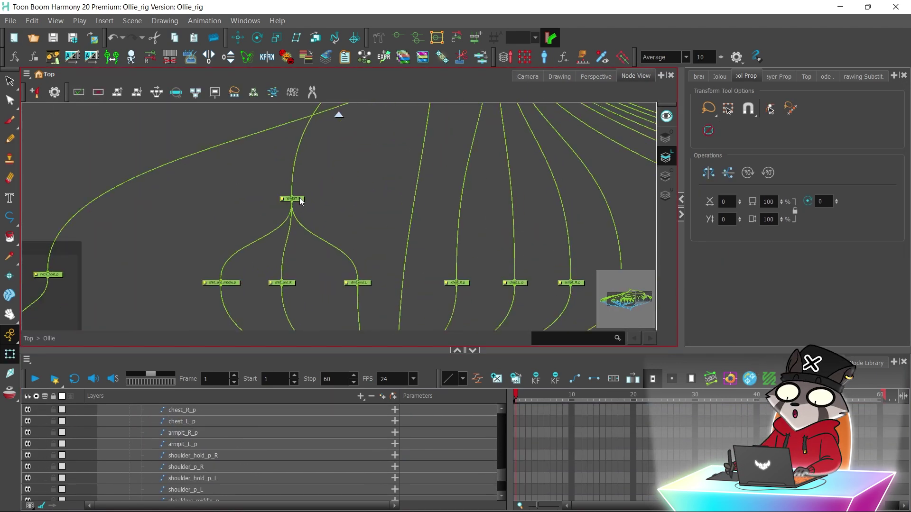
{"action": "left_click", "coordinate": [695, 382]}
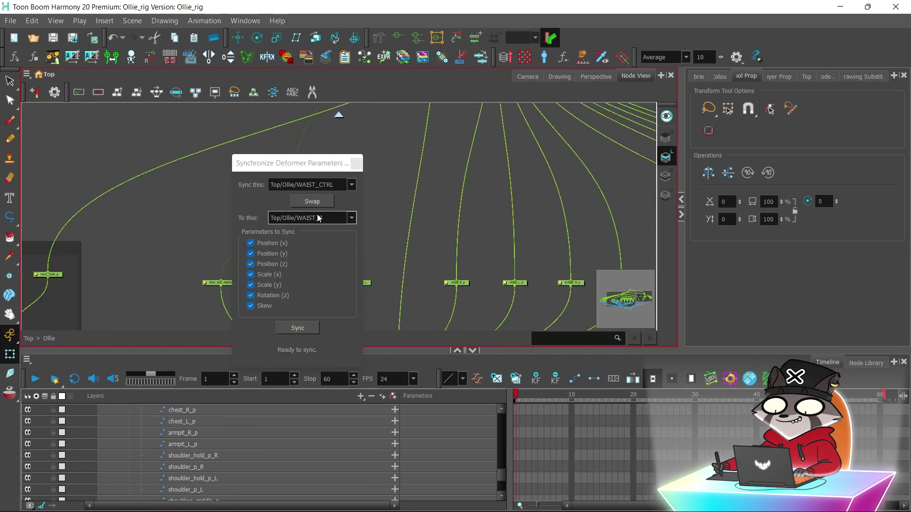
{"action": "left_click", "coordinate": [313, 201]}
{"action": "left_click", "coordinate": [358, 164]}
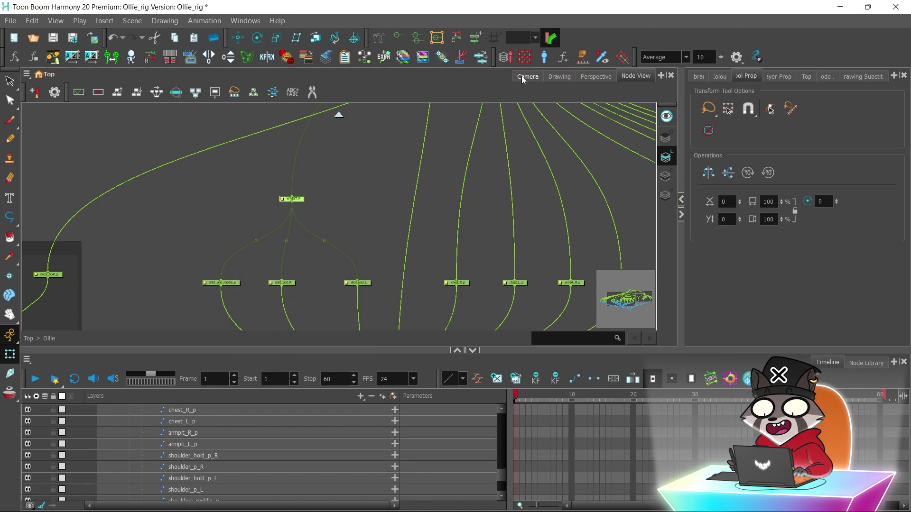
Test-move the BODY_CTRL controller in the Camera view and undo the move.
{"action": "left_click", "coordinate": [527, 77]}
{"action": "scroll", "coordinate": [462, 192], "scroll_direction": "down", "scroll_amount": 5}
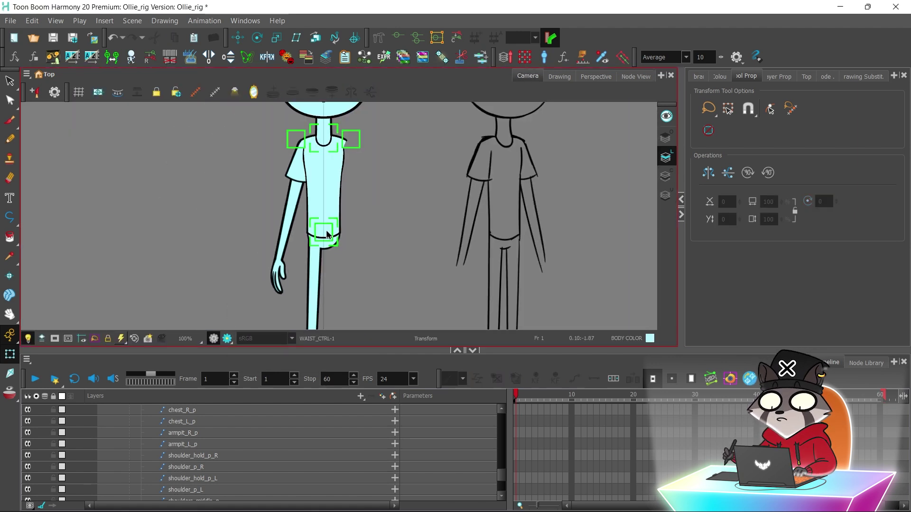
{"action": "left_click", "coordinate": [336, 244]}
{"action": "left_click_drag", "start_coordinate": [343, 254], "coordinate": [375, 245]}
{"action": "key", "text": "ctrl+z"}
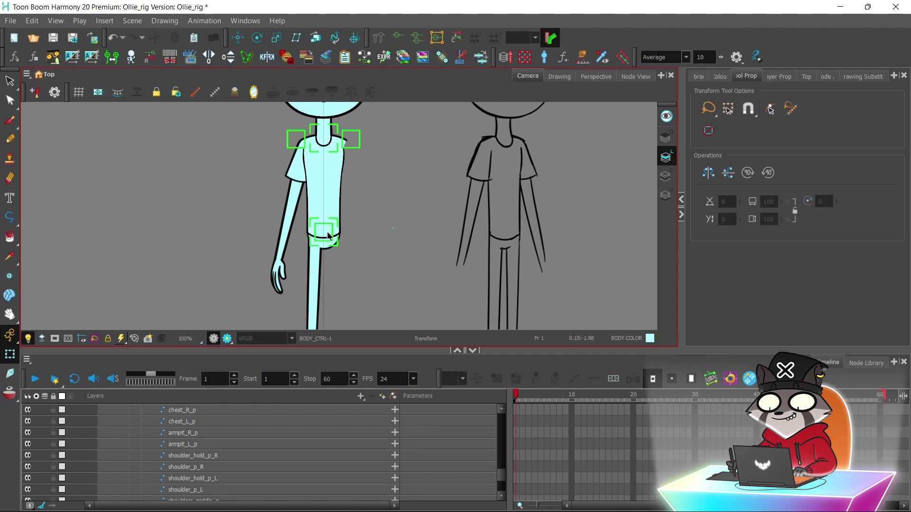
Place the BODY_CTRL node above UPPERBODY_CTRL and WAIST_CTRL in the Node View and connect both to it as children.
{"action": "key", "text": "2"}
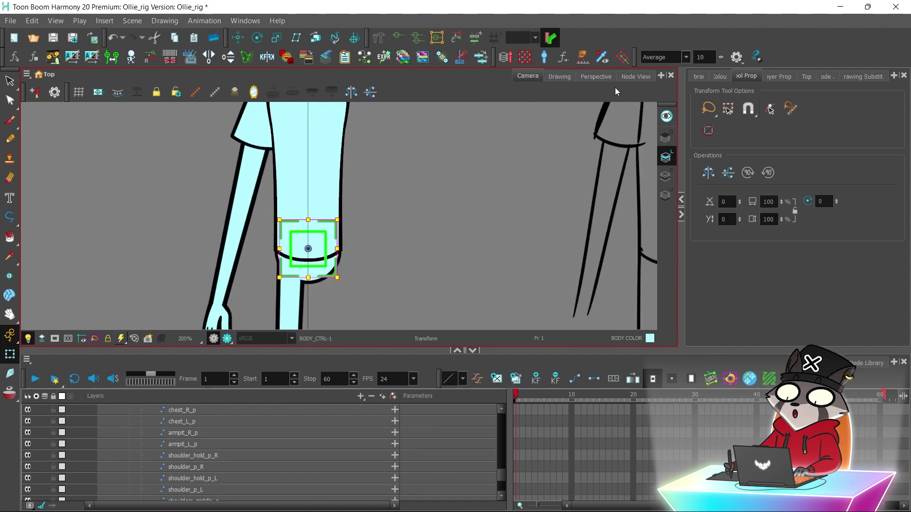
{"action": "left_click", "coordinate": [636, 76]}
{"action": "left_click_drag", "start_coordinate": [303, 187], "coordinate": [617, 148]}
{"action": "scroll", "coordinate": [342, 181], "scroll_direction": "down", "scroll_amount": 1}
{"action": "left_click_drag", "start_coordinate": [230, 222], "coordinate": [593, 206]}
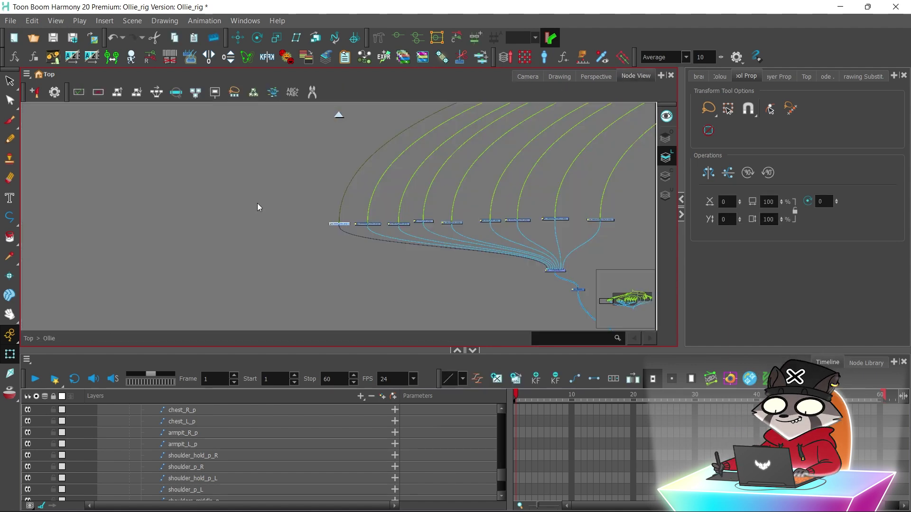
{"action": "scroll", "coordinate": [314, 161], "scroll_direction": "up", "scroll_amount": 5}
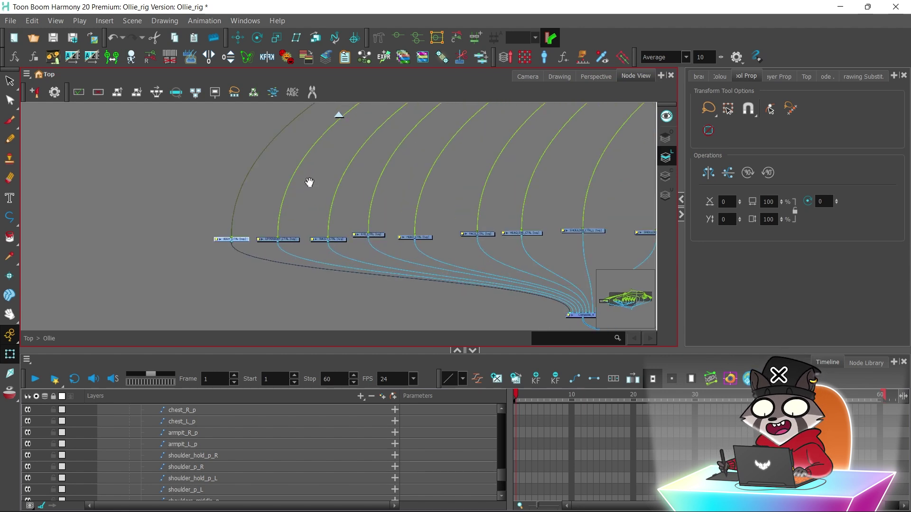
{"action": "left_click", "coordinate": [327, 206]}
{"action": "scroll", "coordinate": [475, 252], "scroll_direction": "down", "scroll_amount": 2}
{"action": "left_click_drag", "start_coordinate": [471, 250], "coordinate": [345, 230]}
{"action": "scroll", "coordinate": [464, 284], "scroll_direction": "up", "scroll_amount": 1}
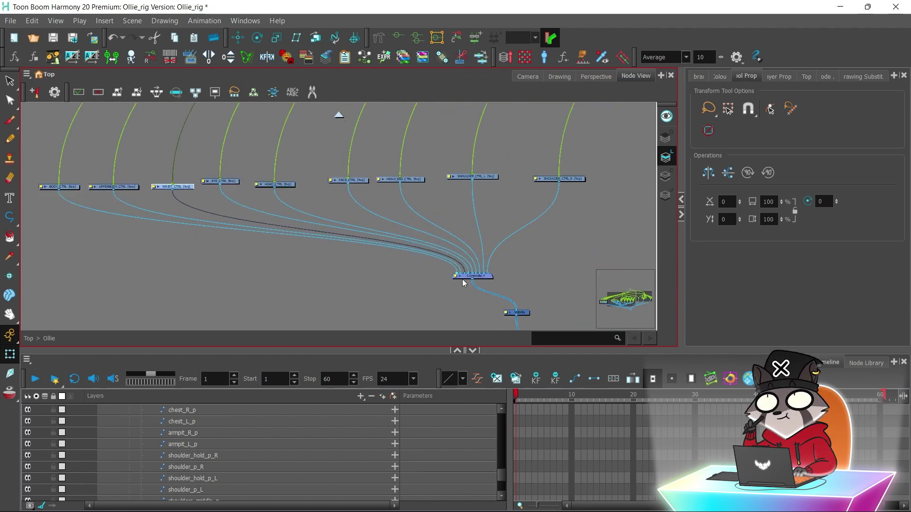
{"action": "left_click", "coordinate": [137, 187]}
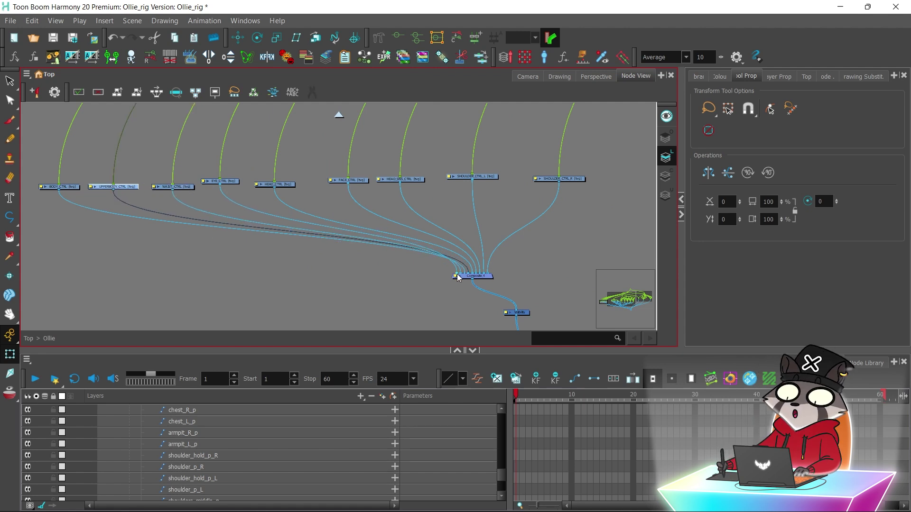
{"action": "left_click_drag", "start_coordinate": [164, 187], "coordinate": [135, 190]}
{"action": "left_click_drag", "start_coordinate": [184, 219], "coordinate": [118, 176]}
{"action": "left_click_drag", "start_coordinate": [117, 200], "coordinate": [200, 164]}
{"action": "left_click_drag", "start_coordinate": [138, 220], "coordinate": [233, 121]}
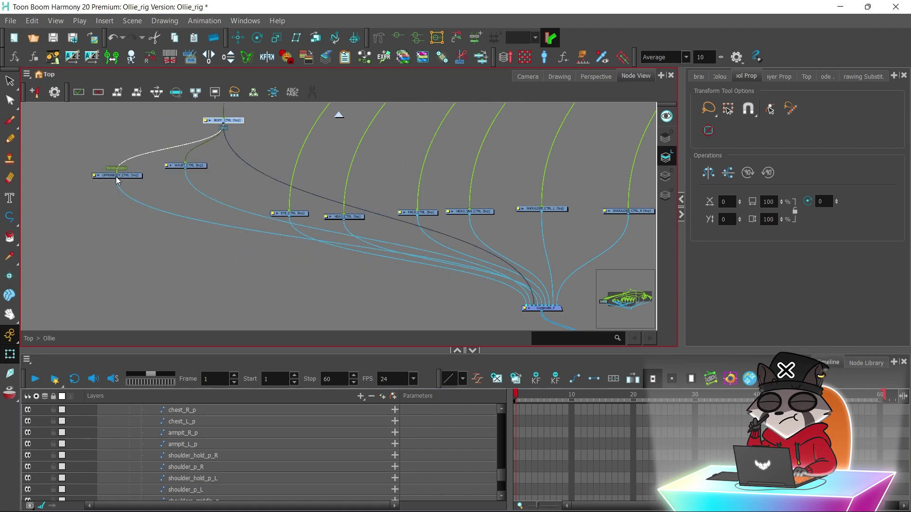
{"action": "left_click_drag", "start_coordinate": [115, 177], "coordinate": [116, 176]}
{"action": "left_click_drag", "start_coordinate": [214, 140], "coordinate": [151, 153]}
Connect the SHOULDER_CTRL_L and SHOULDER_CTRL_R nodes to BODY_CTRL as children.
{"action": "left_click_drag", "start_coordinate": [205, 134], "coordinate": [187, 147]}
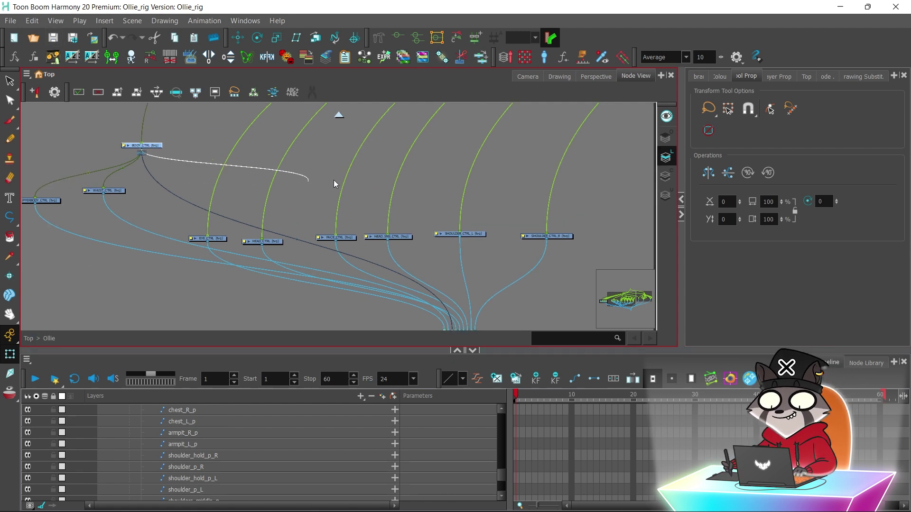
{"action": "left_click_drag", "start_coordinate": [451, 221], "coordinate": [457, 232]}
{"action": "left_click_drag", "start_coordinate": [141, 150], "coordinate": [544, 234]}
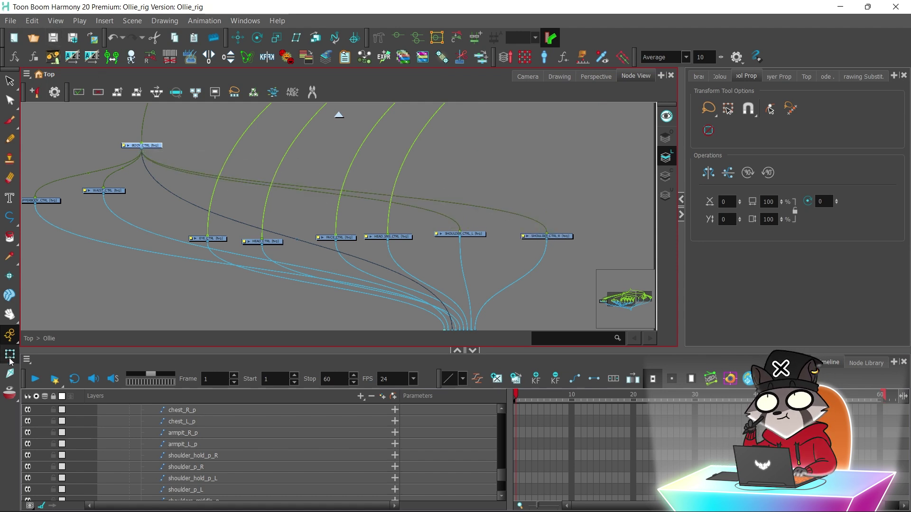
Test-move the UPPERBODY_CTRL controller to check the shoulder controllers and undo the move.
{"action": "left_click", "coordinate": [522, 76]}
{"action": "left_click", "coordinate": [326, 207]}
{"action": "left_click_drag", "start_coordinate": [339, 218], "coordinate": [354, 189]}
{"action": "key", "text": "ctrl+z"}
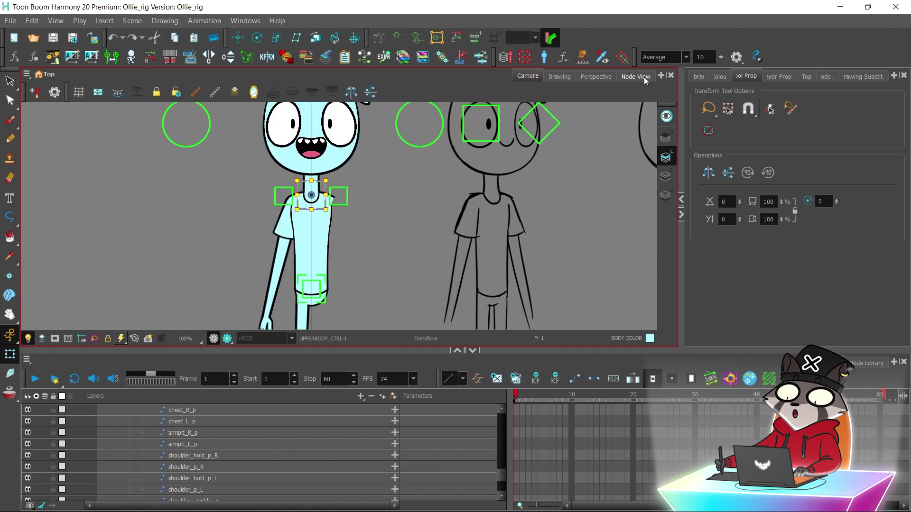
Reconnect the SHOULDER_CTRL_L and SHOULDER_CTRL_R nodes as children of UPPERBODY_CTRL.
{"action": "left_click", "coordinate": [635, 76]}
{"action": "left_click_drag", "start_coordinate": [286, 216], "coordinate": [479, 257]}
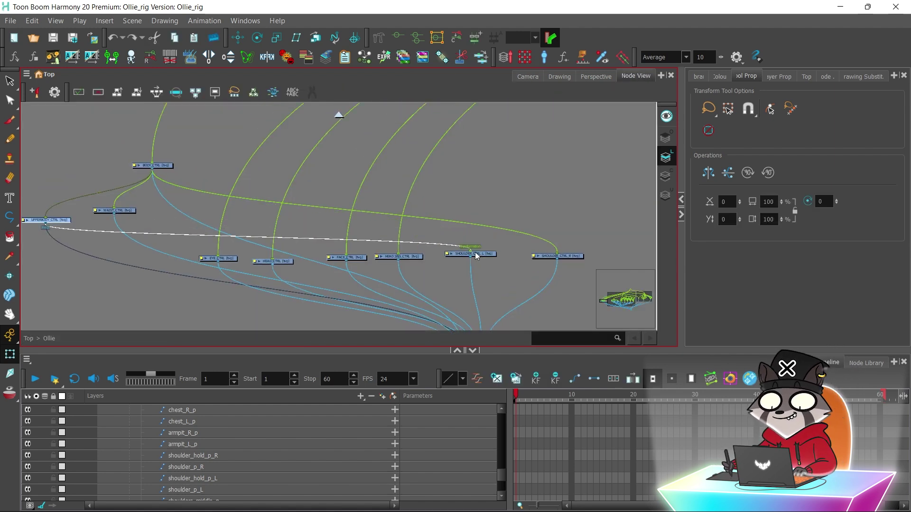
{"action": "left_click_drag", "start_coordinate": [84, 224], "coordinate": [541, 255]}
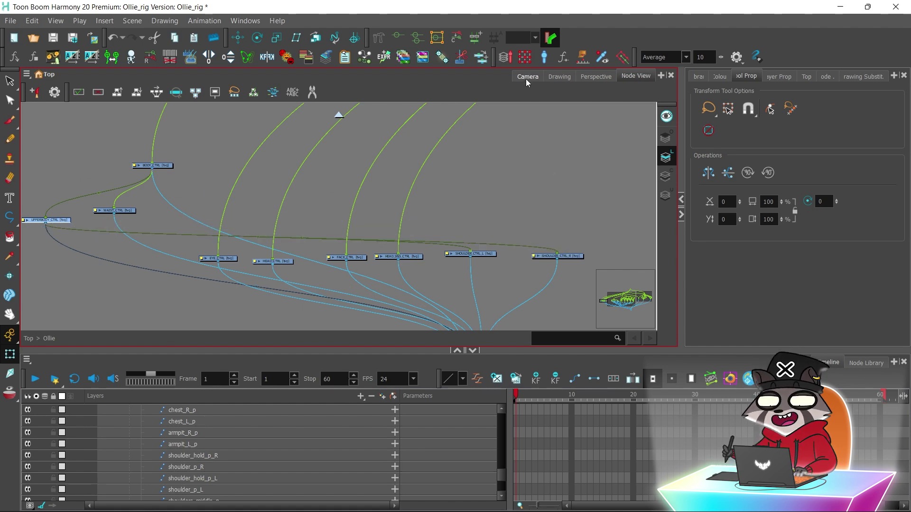
Test-pose the upper body by moving and rotating UPPERBODY_CTRL and the shoulder controllers, and undo all the changes.
{"action": "left_click", "coordinate": [527, 77]}
{"action": "left_click_drag", "start_coordinate": [349, 217], "coordinate": [329, 231]}
{"action": "key", "text": "ctrl+z"}
{"action": "left_click", "coordinate": [358, 256]}
{"action": "left_click", "coordinate": [354, 214]}
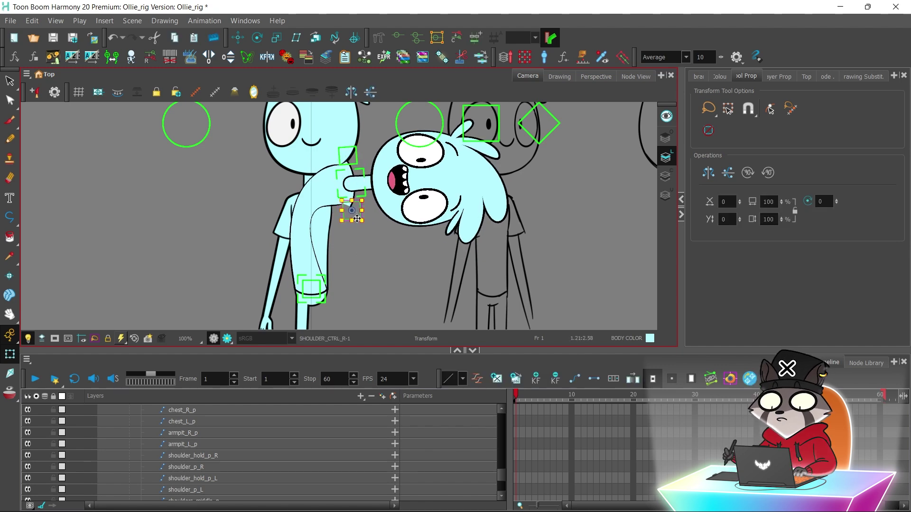
{"action": "key", "text": "1"}
{"action": "left_click", "coordinate": [272, 221]}
{"action": "key", "text": "ctrl+z"}
{"action": "key", "text": "ctrl+z"}
{"action": "key", "text": "ctrl+z"}
{"action": "key", "text": "ctrl+z"}
{"action": "key", "text": "ctrl+z"}
{"action": "key", "text": "ctrl+z"}
{"action": "key", "text": "ctrl+z"}
Test-transform the hip controllers, undo the change and select BODY_CTRL.
{"action": "left_click", "coordinate": [361, 240]}
{"action": "left_click", "coordinate": [324, 280]}
{"action": "mouse_move", "coordinate": [333, 290]}
{"action": "left_mouse_down"}
{"action": "mouse_move", "coordinate": [336, 275]}
{"action": "mouse_move", "coordinate": [349, 280]}
{"action": "mouse_move", "coordinate": [328, 294]}
{"action": "mouse_move", "coordinate": [366, 287]}
{"action": "mouse_move", "coordinate": [366, 273]}
{"action": "mouse_move", "coordinate": [346, 290]}
{"action": "left_mouse_up"}
{"action": "key", "text": "ctrl+z"}
{"action": "left_click", "coordinate": [392, 258]}
{"action": "left_click", "coordinate": [326, 284]}
Select the BODY_P peg and move its pivot down to the centre of the BODY_CTRL square using the Rotate tool.
{"action": "left_click", "coordinate": [636, 76]}
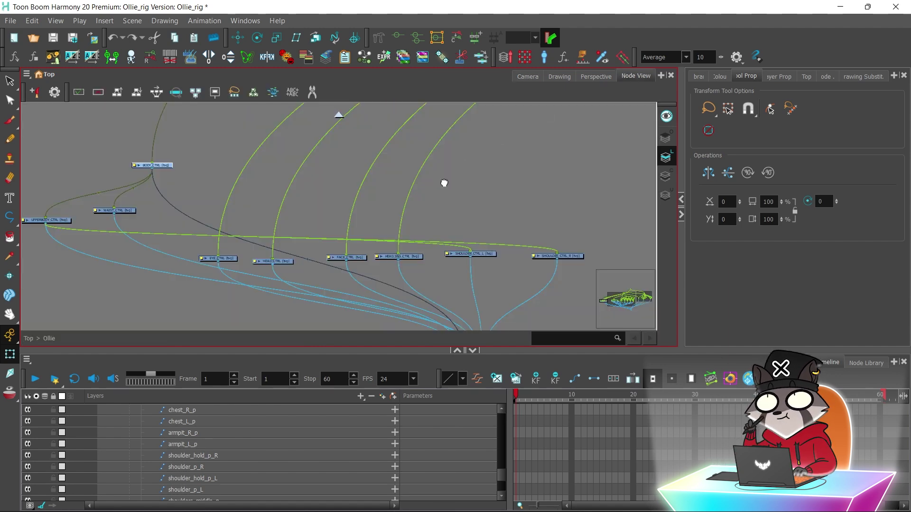
{"action": "left_click_drag", "start_coordinate": [487, 164], "coordinate": [259, 277]}
{"action": "left_click_drag", "start_coordinate": [501, 476], "coordinate": [504, 422]}
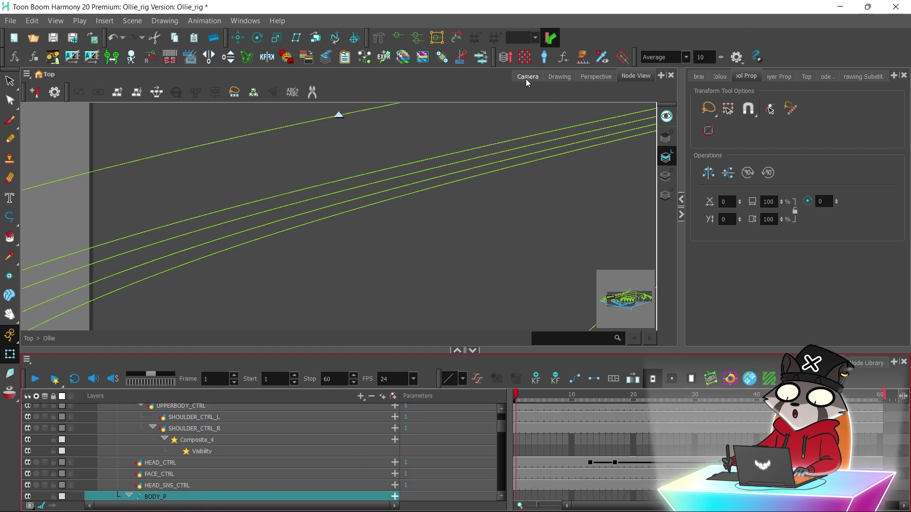
{"action": "left_click", "coordinate": [528, 76]}
{"action": "left_click", "coordinate": [257, 38]}
{"action": "scroll", "coordinate": [318, 201], "scroll_direction": "up", "scroll_amount": 5}
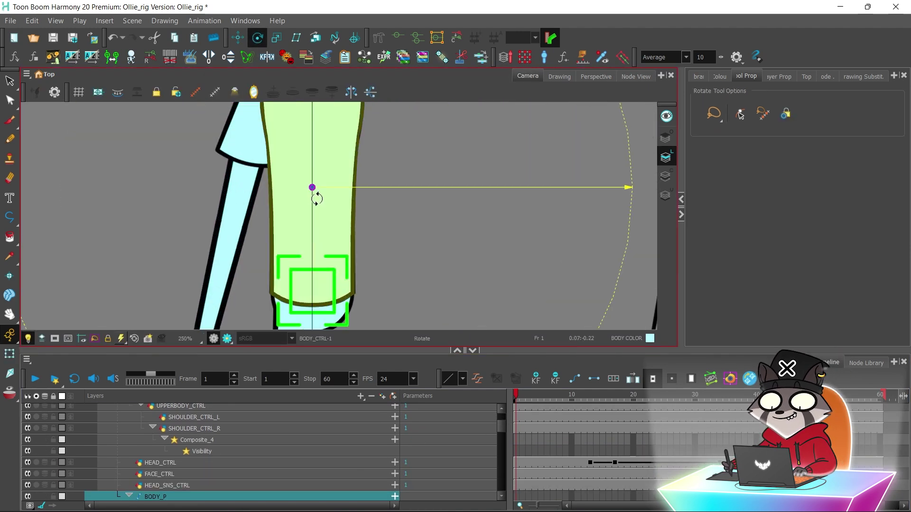
{"action": "left_click_drag", "start_coordinate": [312, 187], "coordinate": [311, 292]}
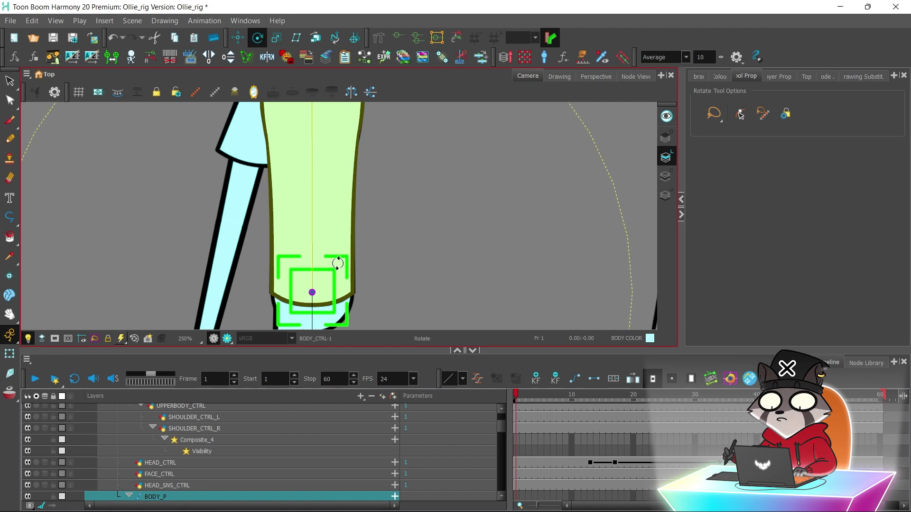
Set the BODY_P peg's pivot to 0 on the X axis and 2 S on the Y axis, and save the scene.
{"action": "left_click", "coordinate": [778, 76]}
{"action": "scroll", "coordinate": [883, 151], "scroll_direction": "down", "scroll_amount": 10}
{"action": "left_click", "coordinate": [814, 311]}
{"action": "type", "text": "-"}
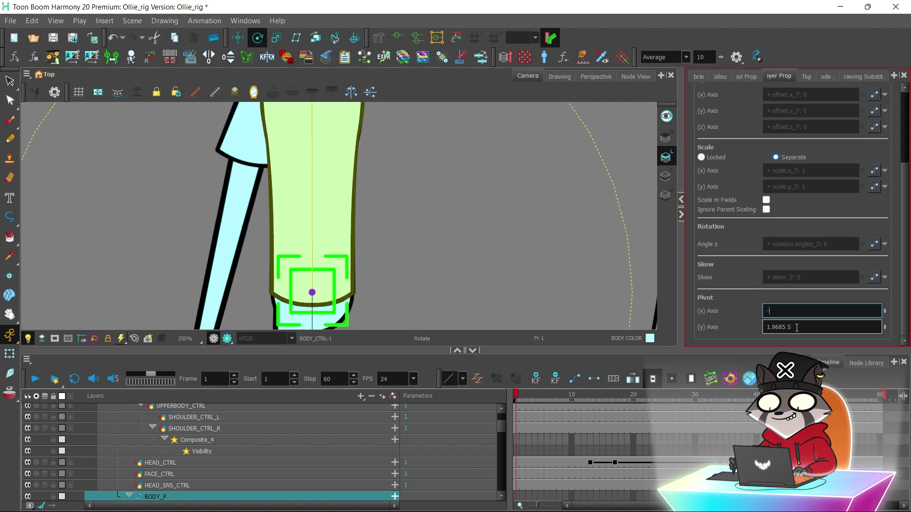
{"action": "key", "text": "Tab"}
{"action": "type", "text": "2 N"}
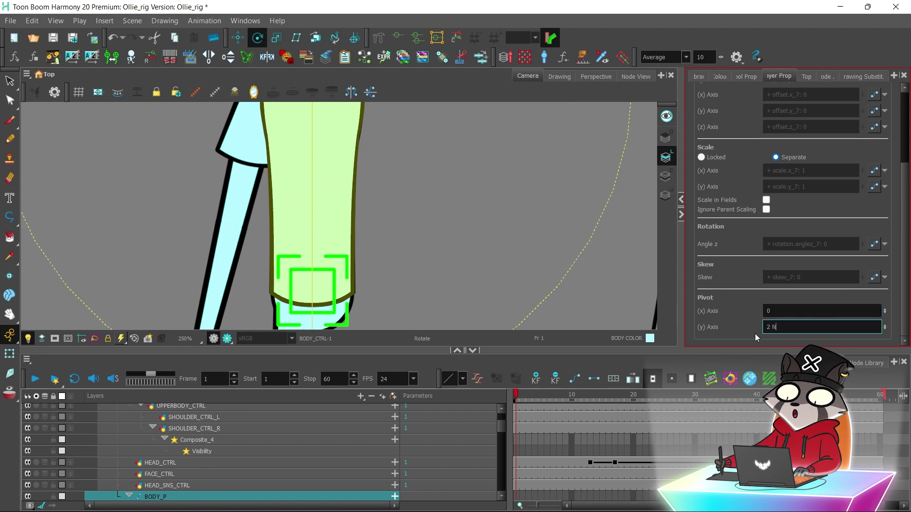
{"action": "key", "text": "Return"}
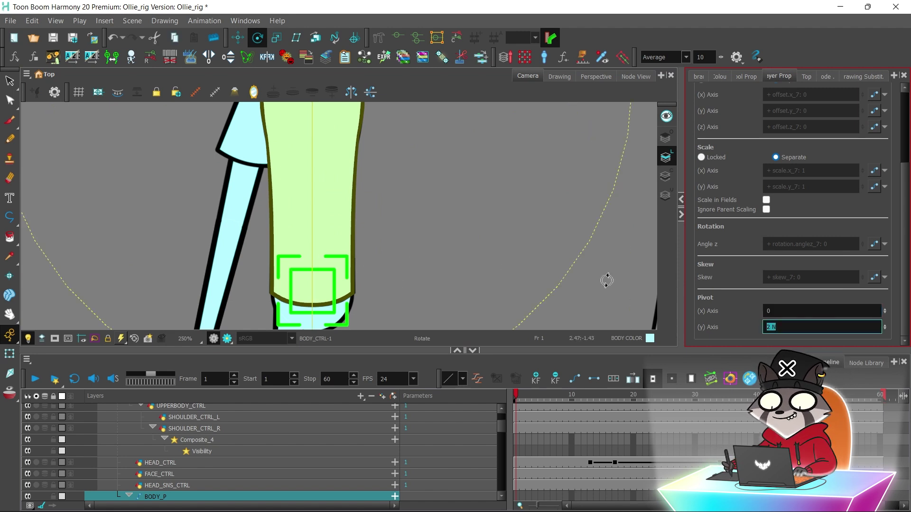
{"action": "key", "text": "BackSpace"}
{"action": "type", "text": "2 S"}
{"action": "left_click", "coordinate": [53, 38]}
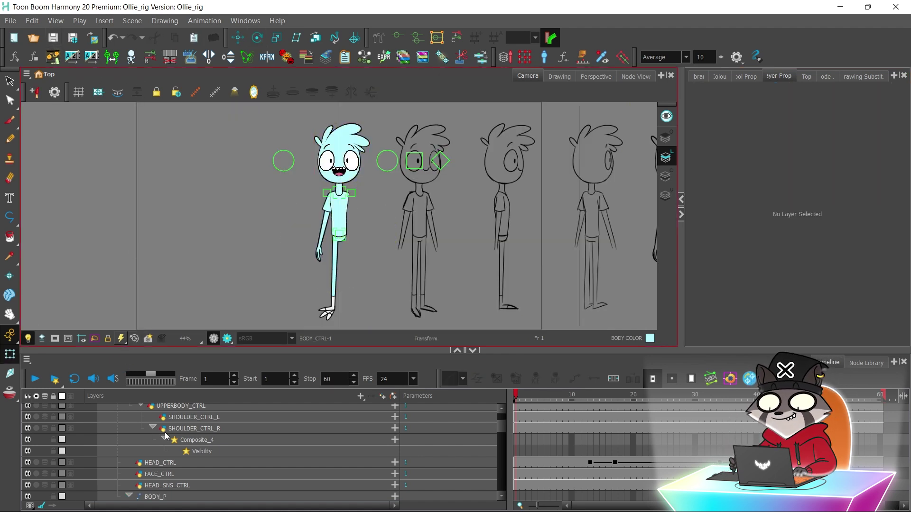
Test-rotate the body around the waist with BODY_CTRL and undo the rotation.
{"action": "left_click", "coordinate": [337, 241]}
{"action": "key", "text": "2"}
{"action": "mouse_move", "coordinate": [371, 257]}
{"action": "left_mouse_down"}
{"action": "mouse_move", "coordinate": [335, 271]}
{"action": "mouse_move", "coordinate": [385, 244]}
{"action": "mouse_move", "coordinate": [380, 232]}
{"action": "mouse_move", "coordinate": [376, 255]}
{"action": "left_mouse_up"}
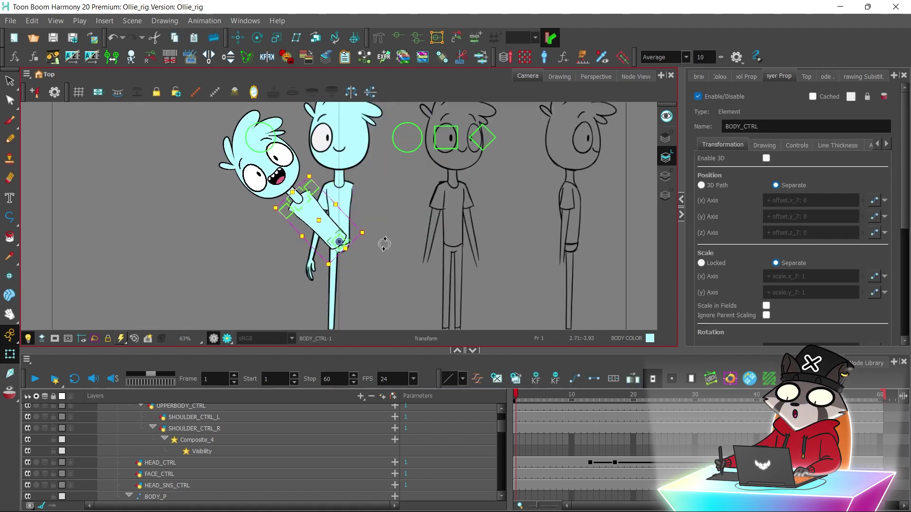
{"action": "key", "text": "ctrl+z"}
Tilt the body with BODY_CTRL, test-move FACE_CTRL, HEAD_SNS_CTRL and EYE_CTRL on the tilted pose, and undo all the changes.
{"action": "key", "text": "space"}
{"action": "left_click_drag", "start_coordinate": [353, 295], "coordinate": [345, 306]}
{"action": "left_click", "coordinate": [396, 286]}
{"action": "mouse_move", "coordinate": [402, 184]}
{"action": "left_mouse_down"}
{"action": "mouse_move", "coordinate": [381, 198]}
{"action": "mouse_move", "coordinate": [414, 191]}
{"action": "left_mouse_up"}
{"action": "left_click", "coordinate": [429, 183]}
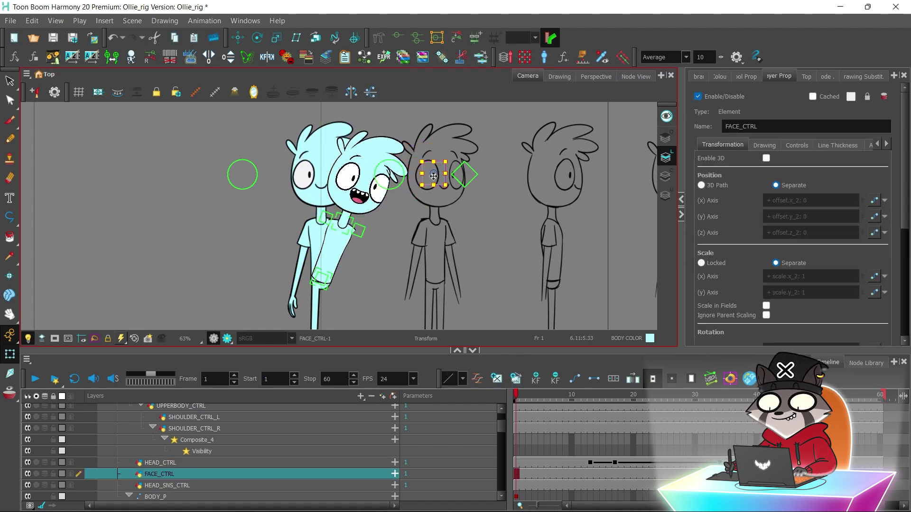
{"action": "left_click", "coordinate": [464, 181]}
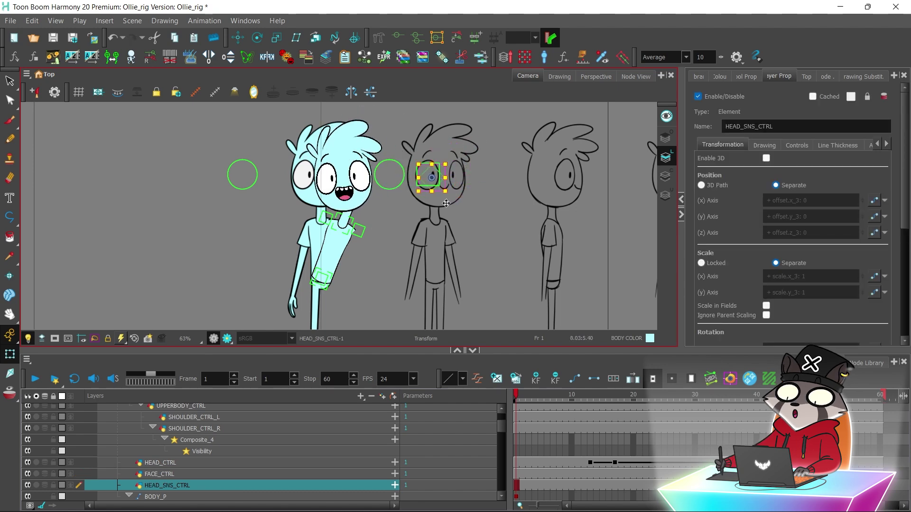
{"action": "left_click", "coordinate": [244, 184]}
{"action": "left_click_drag", "start_coordinate": [244, 184], "coordinate": [226, 180]}
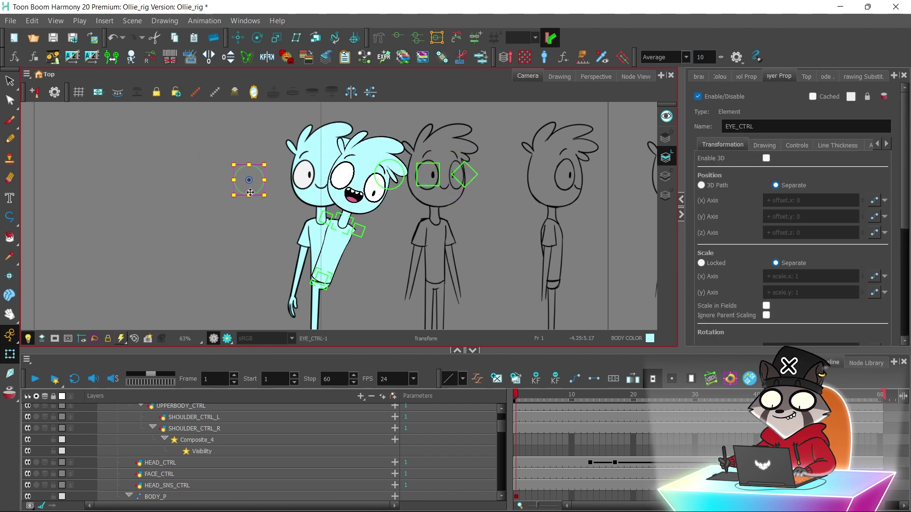
{"action": "key", "text": "ctrl+z"}
{"action": "key", "text": "ctrl+z"}
{"action": "key", "text": "ctrl+z"}
{"action": "key", "text": "ctrl+z"}
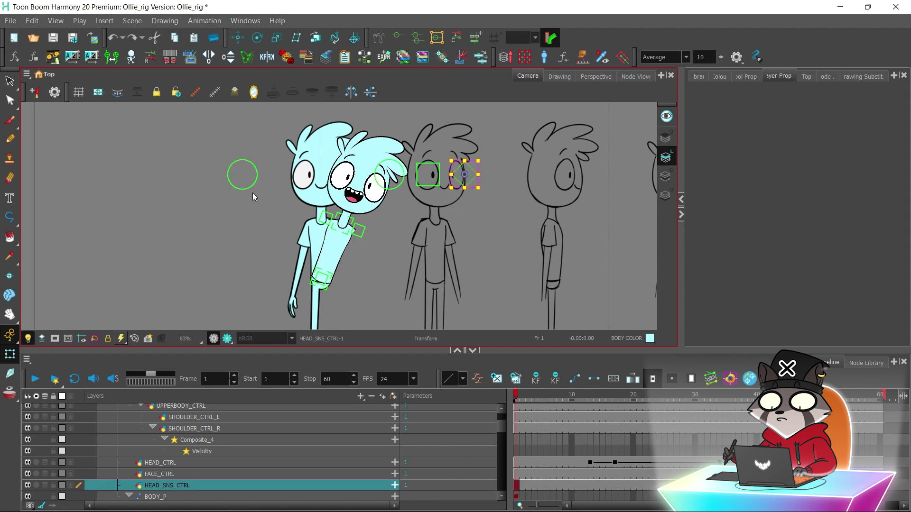
{"action": "key", "text": "ctrl+z"}
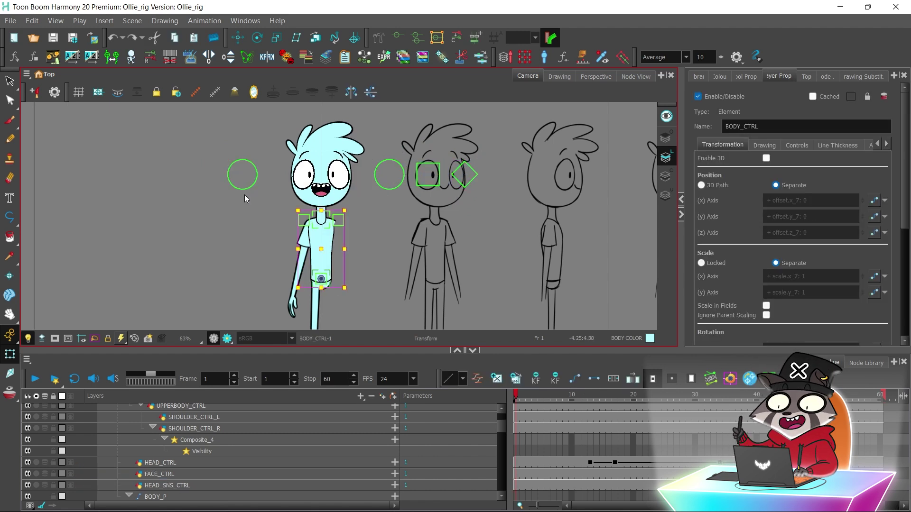
Deselect BODY_CTRL and save the scene.
{"action": "left_click", "coordinate": [148, 143]}
{"action": "left_click", "coordinate": [53, 38]}
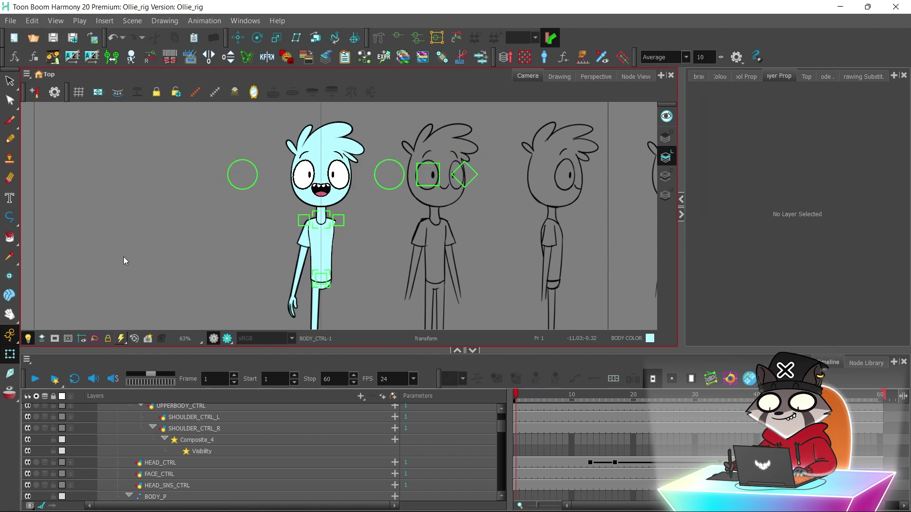
{"action": "left_click_drag", "start_coordinate": [297, 238], "coordinate": [297, 201]}
{"action": "key", "text": "2"}
{"action": "key", "text": "2"}
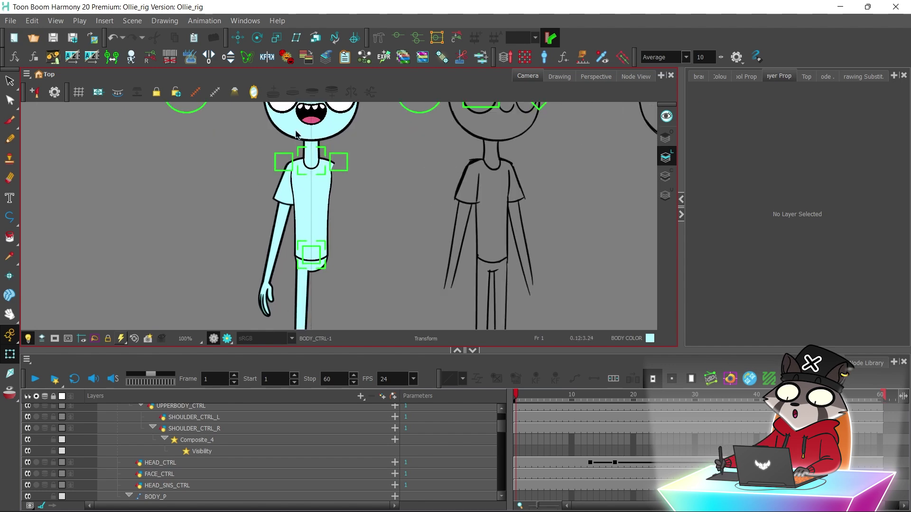